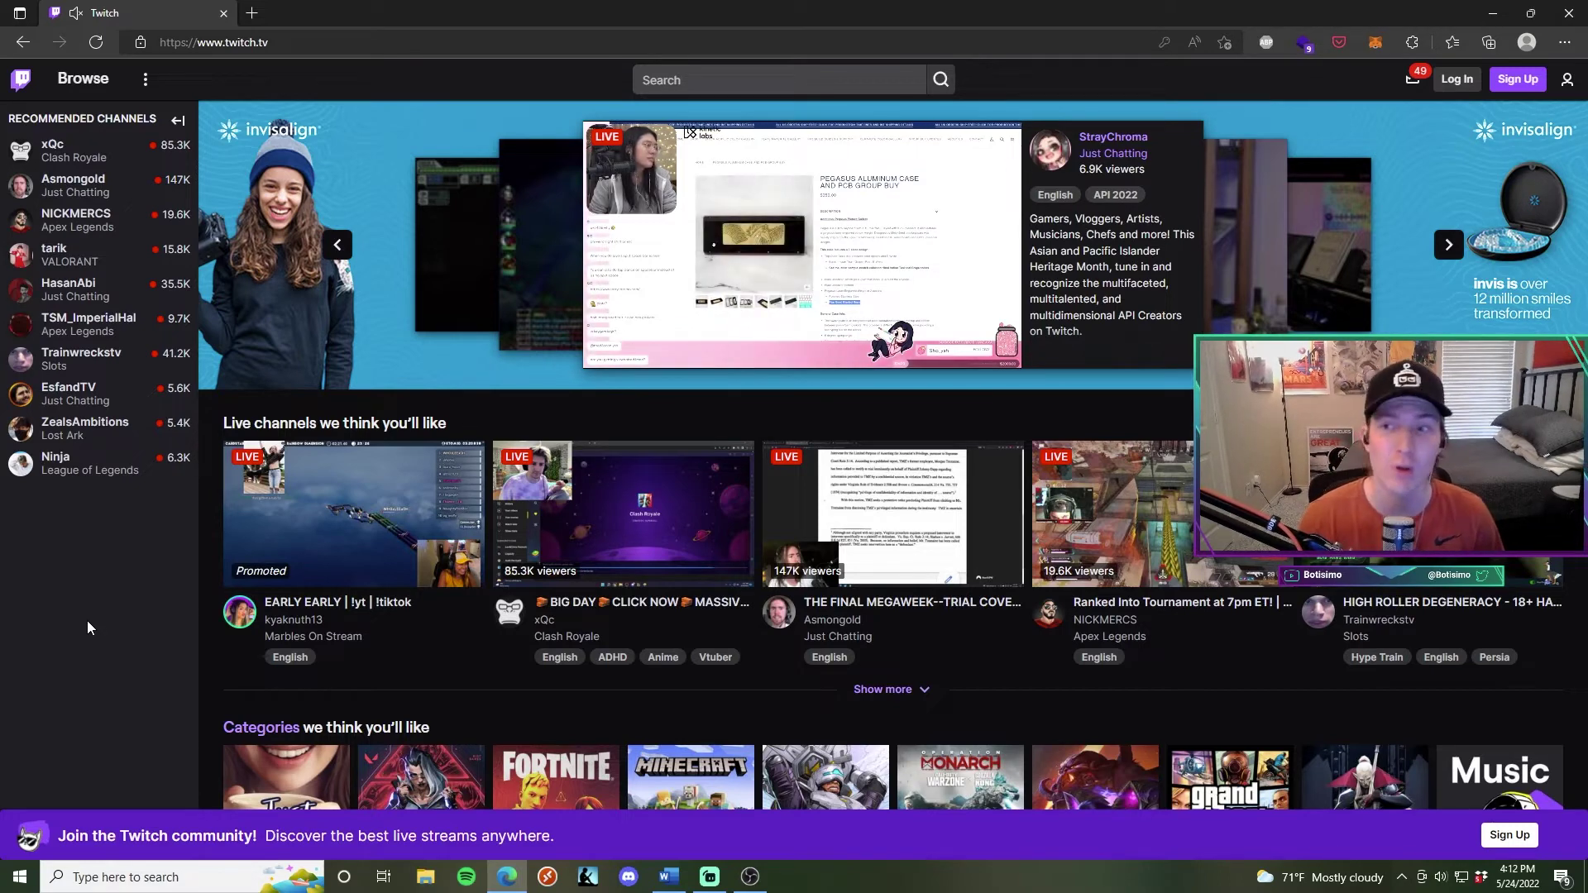
Step: Open the Twitch sign-up form and look over its username and password fields
{"action": "left_click", "coordinate": [1513, 82]}
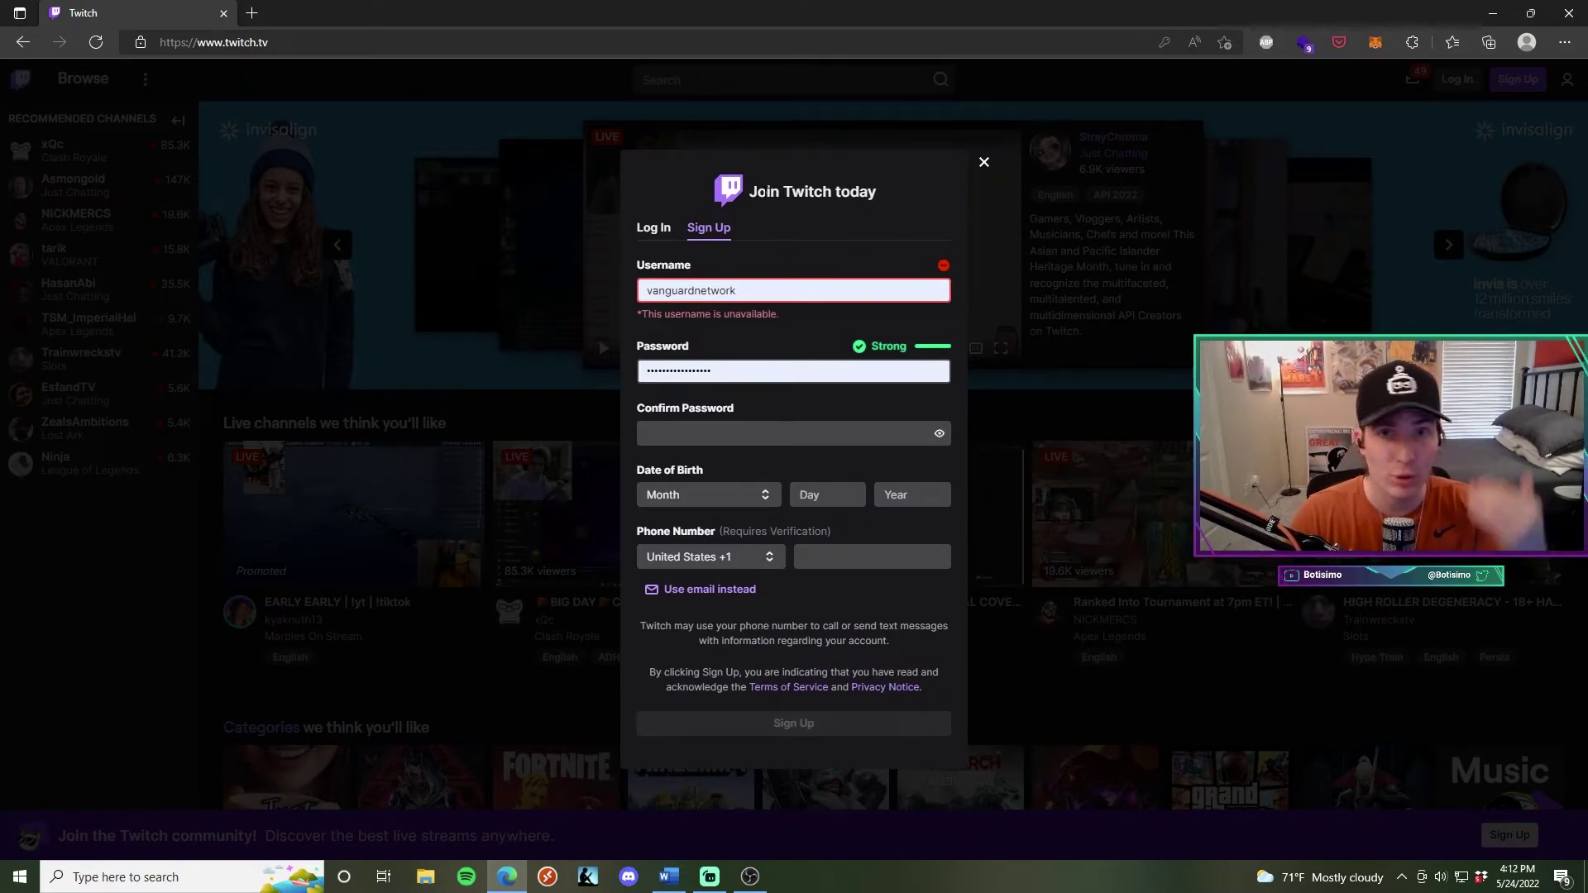
{"action": "left_click", "coordinate": [787, 291]}
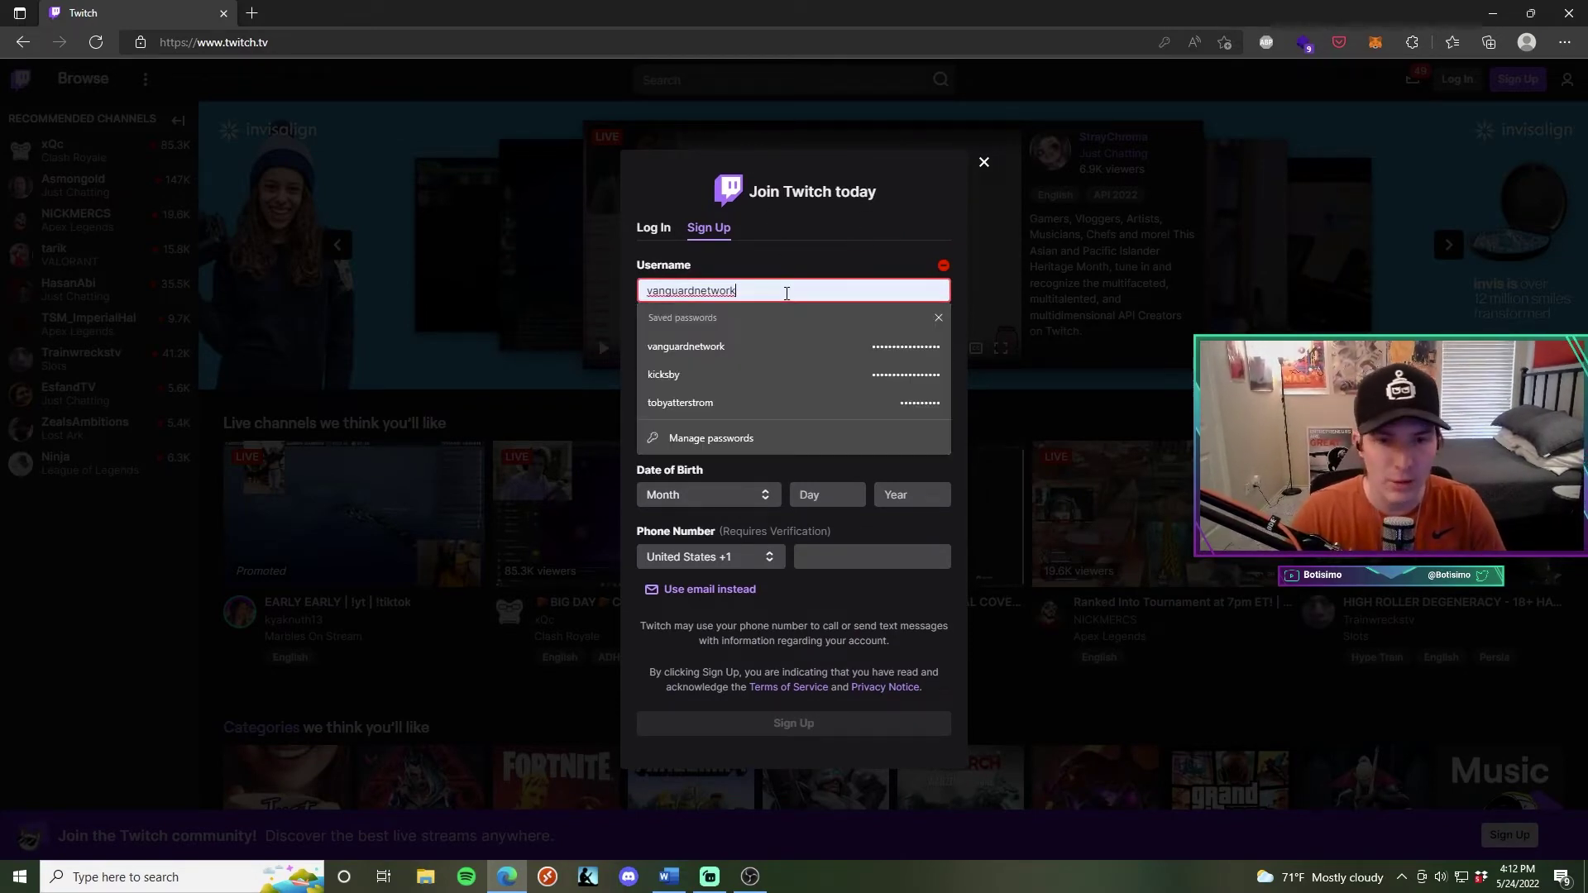
{"action": "left_click", "coordinate": [807, 370]}
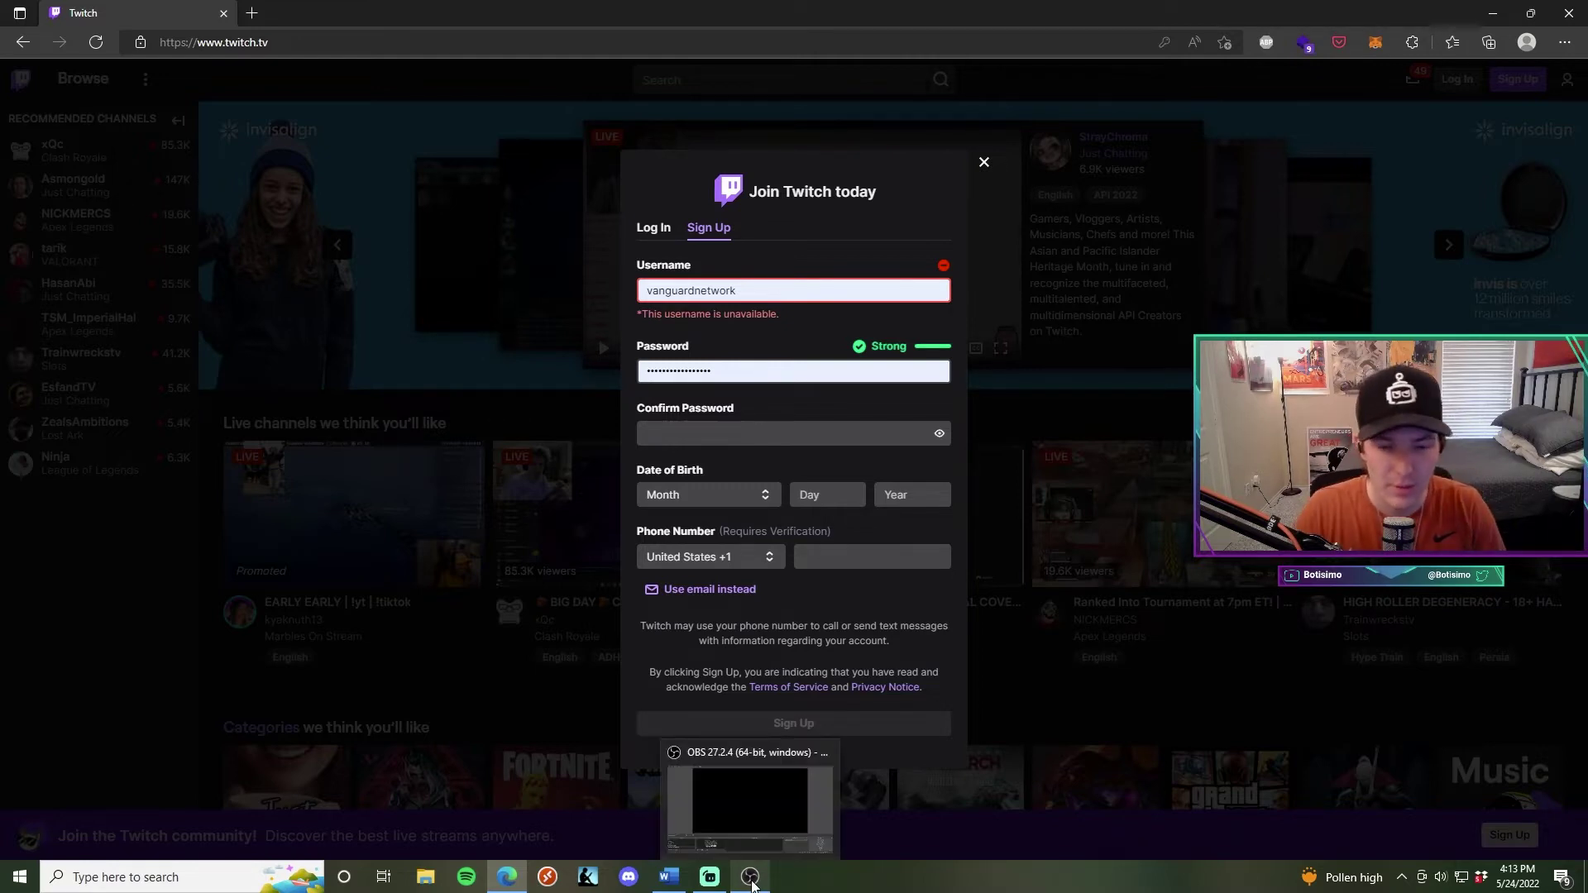
Step: Switch to OBS and review the streaming service and account connection in the stream settings
{"action": "left_click", "coordinate": [756, 883]}
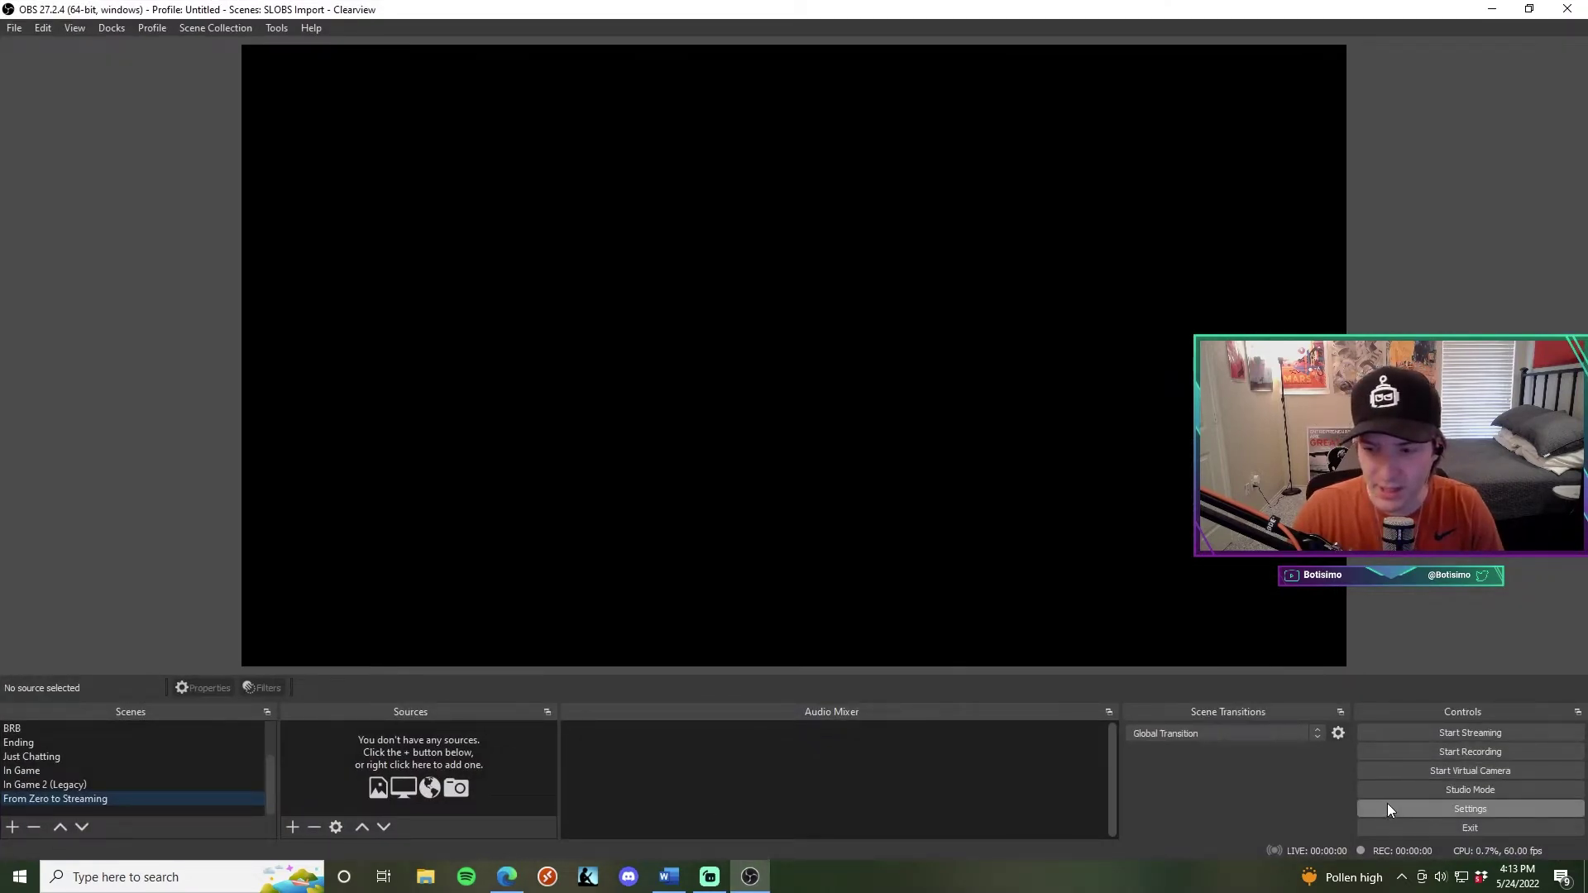
{"action": "left_click", "coordinate": [1447, 807]}
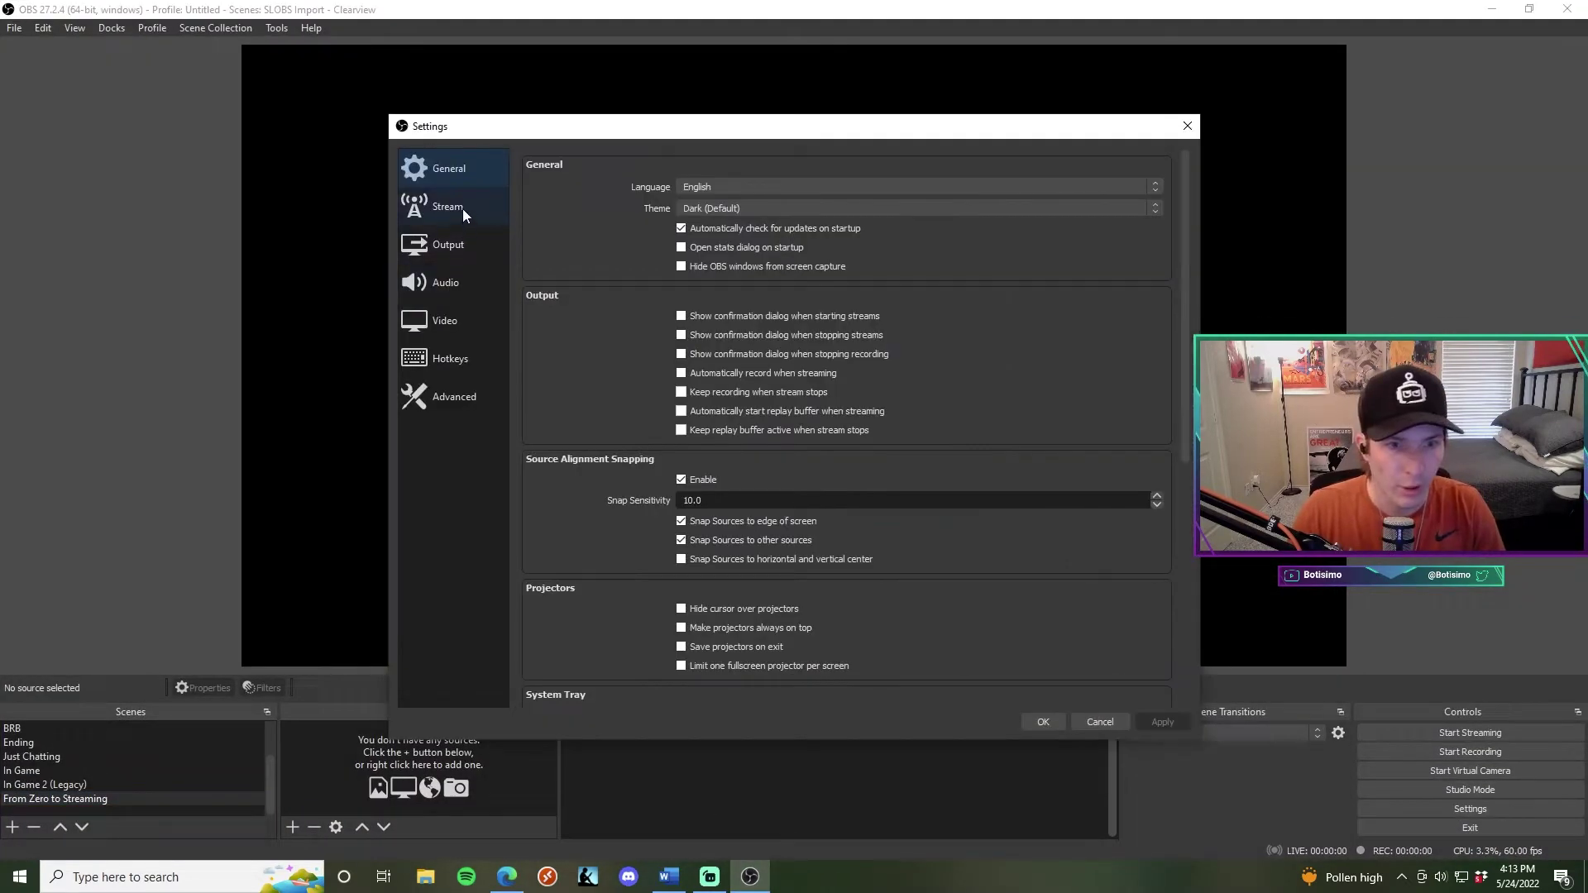
{"action": "left_click", "coordinate": [459, 202]}
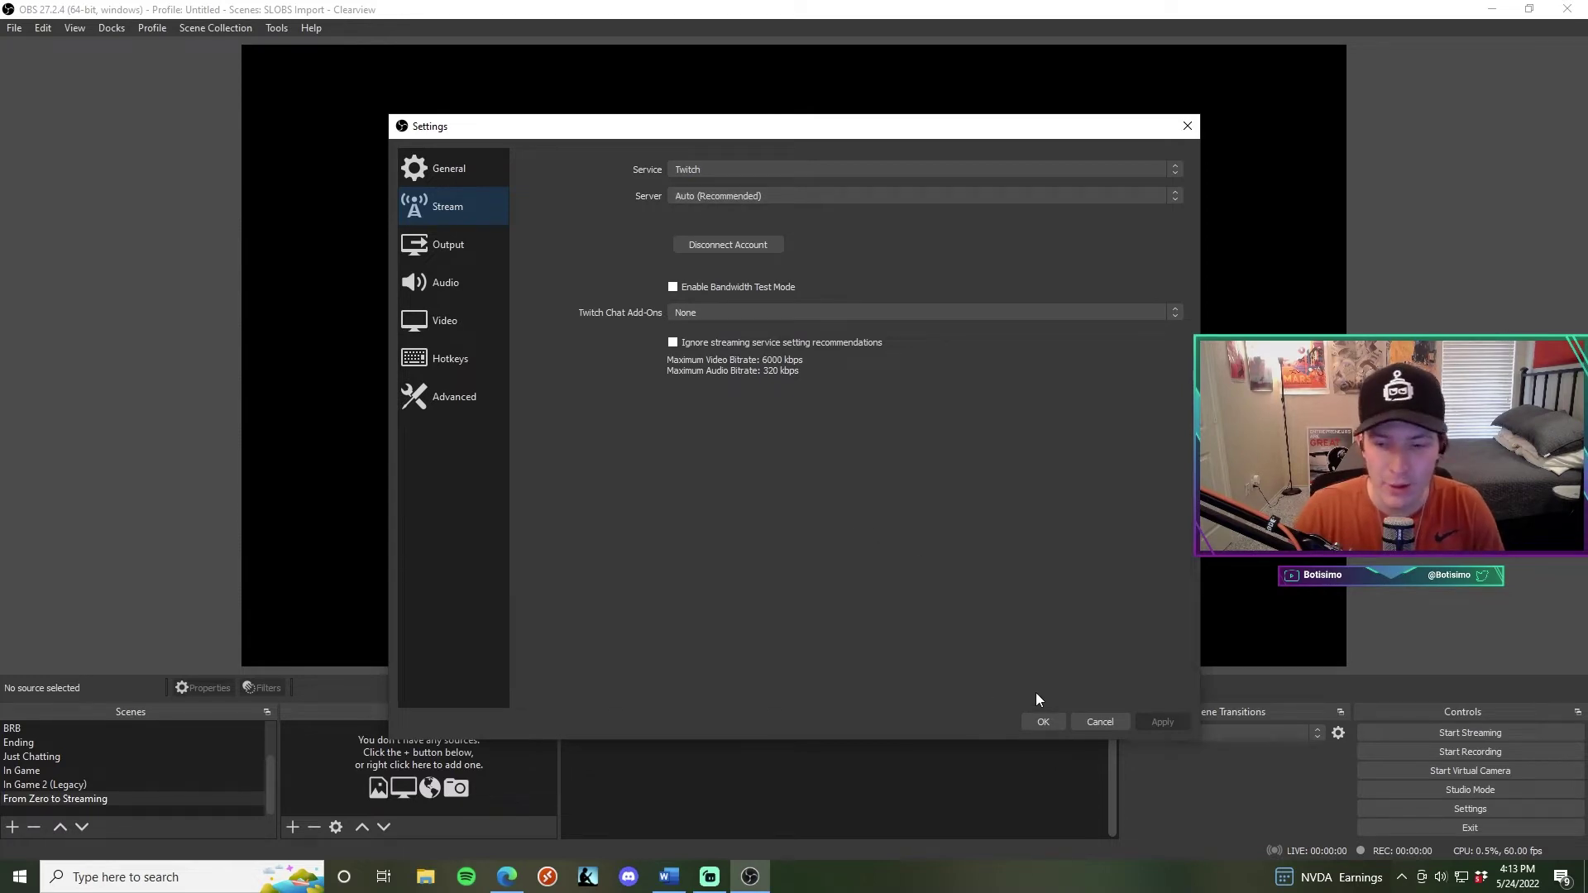
{"action": "left_click", "coordinate": [1039, 721]}
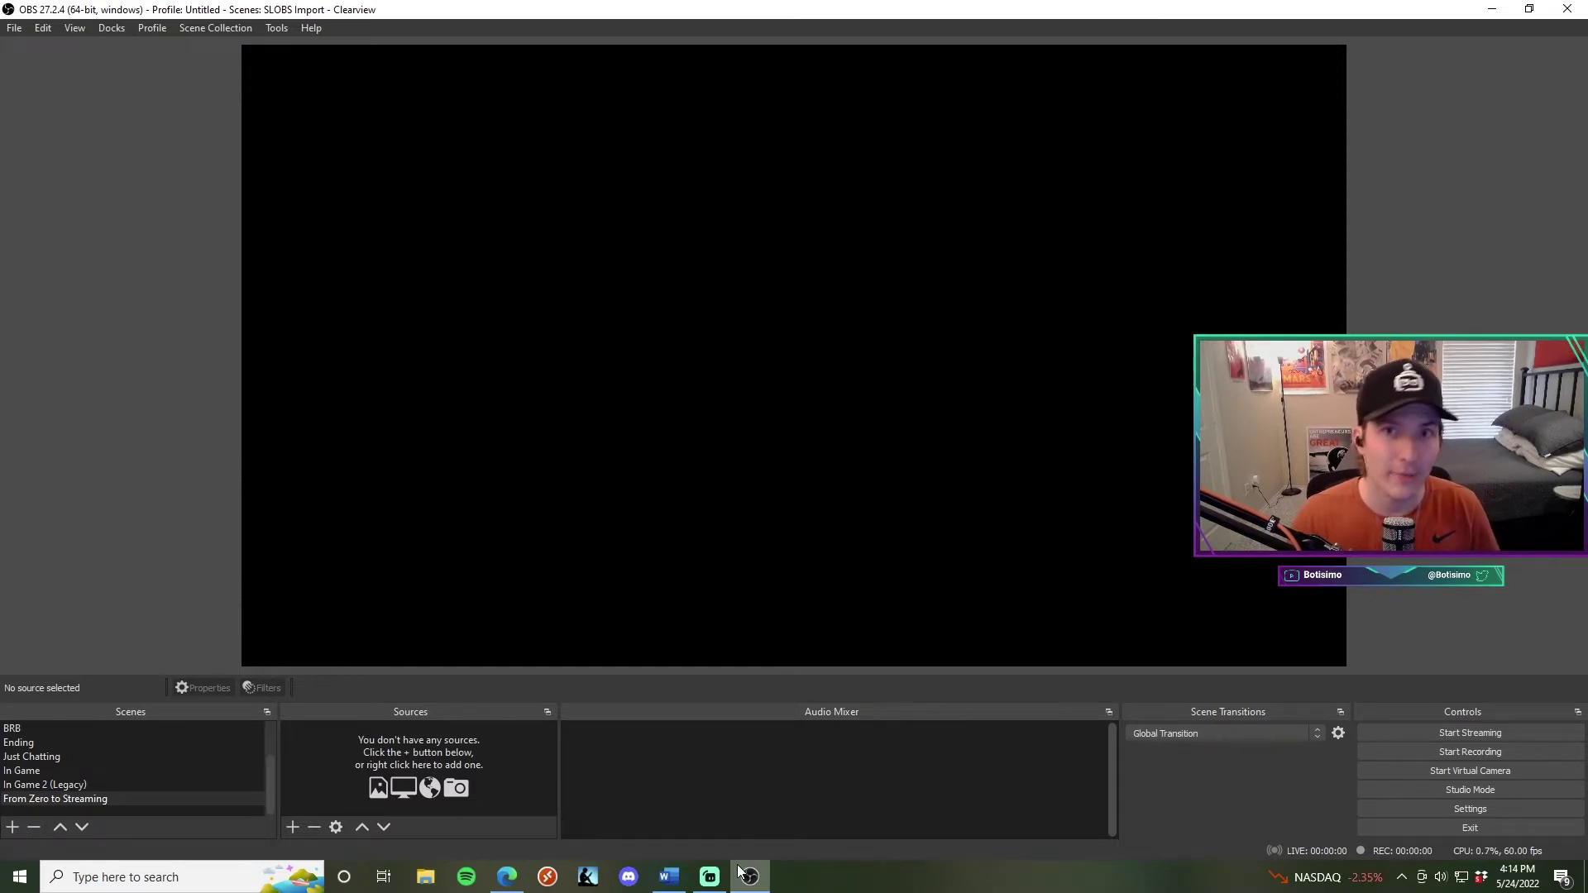
Step: Switch to the browser and open the Stream Frame page from the Botisimo dashboard
{"action": "left_click", "coordinate": [507, 876]}
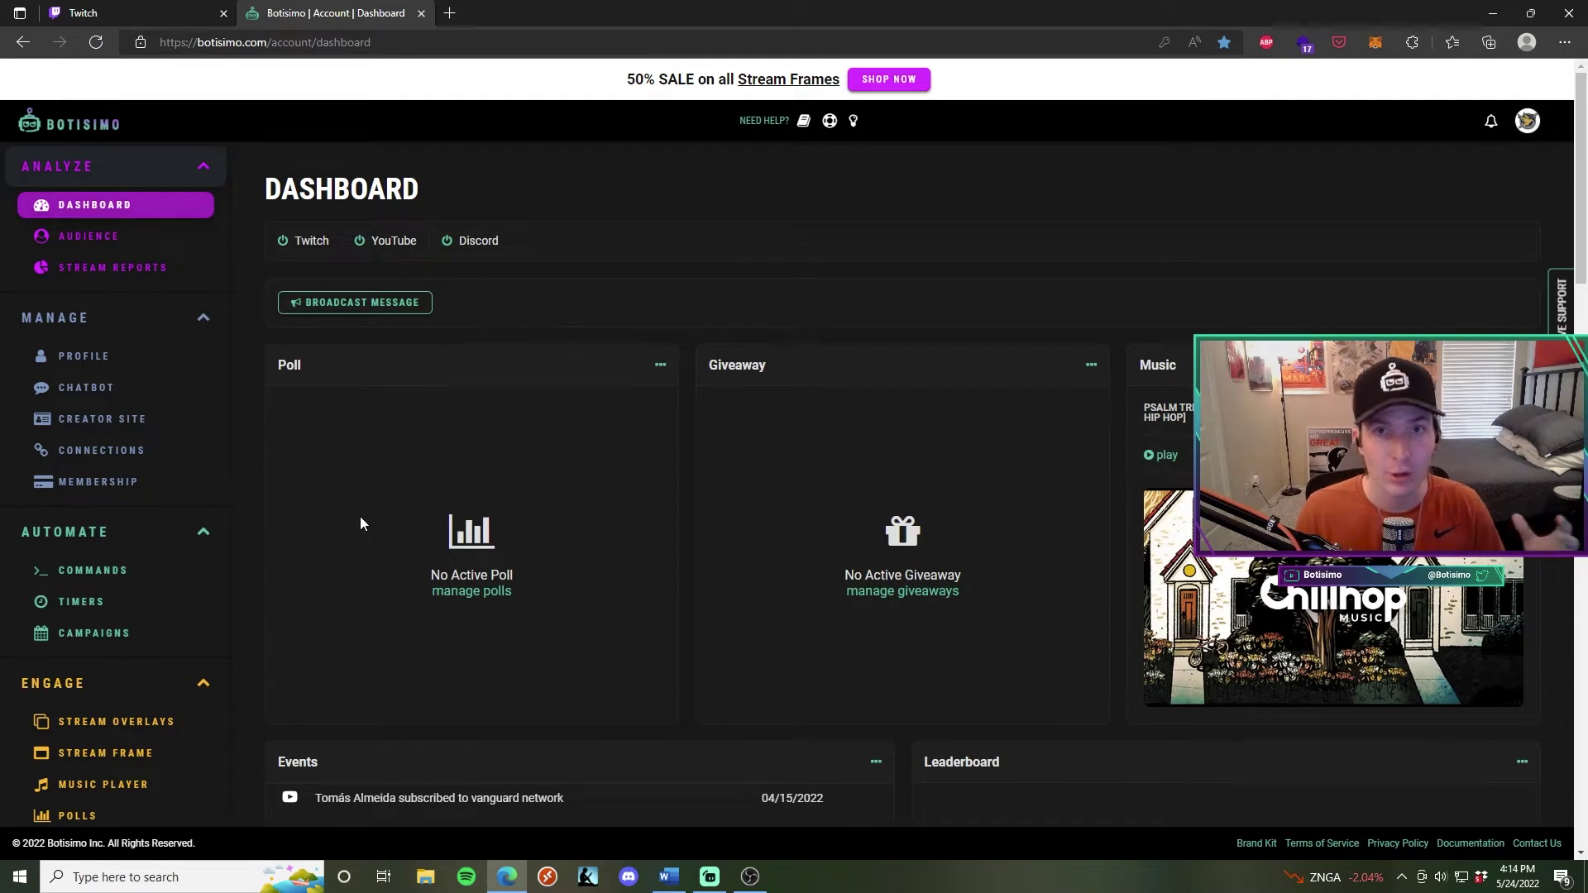
{"action": "scroll", "coordinate": [151, 495], "scroll_direction": "down", "scroll_amount": 2}
{"action": "scroll", "coordinate": [152, 495], "scroll_direction": "down", "scroll_amount": 1}
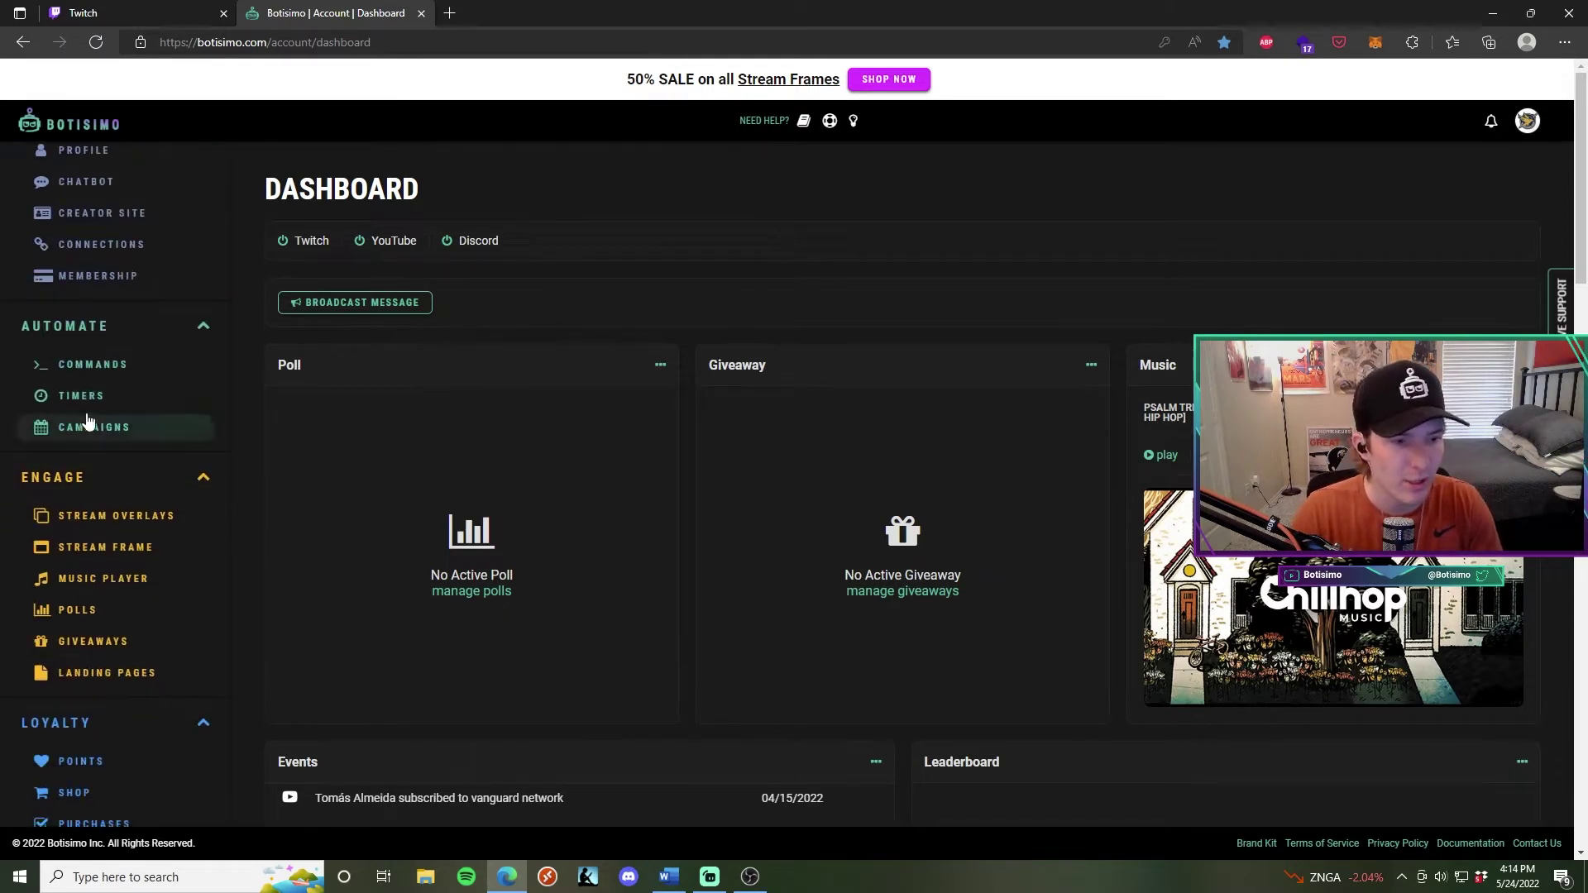
{"action": "left_click", "coordinate": [156, 549]}
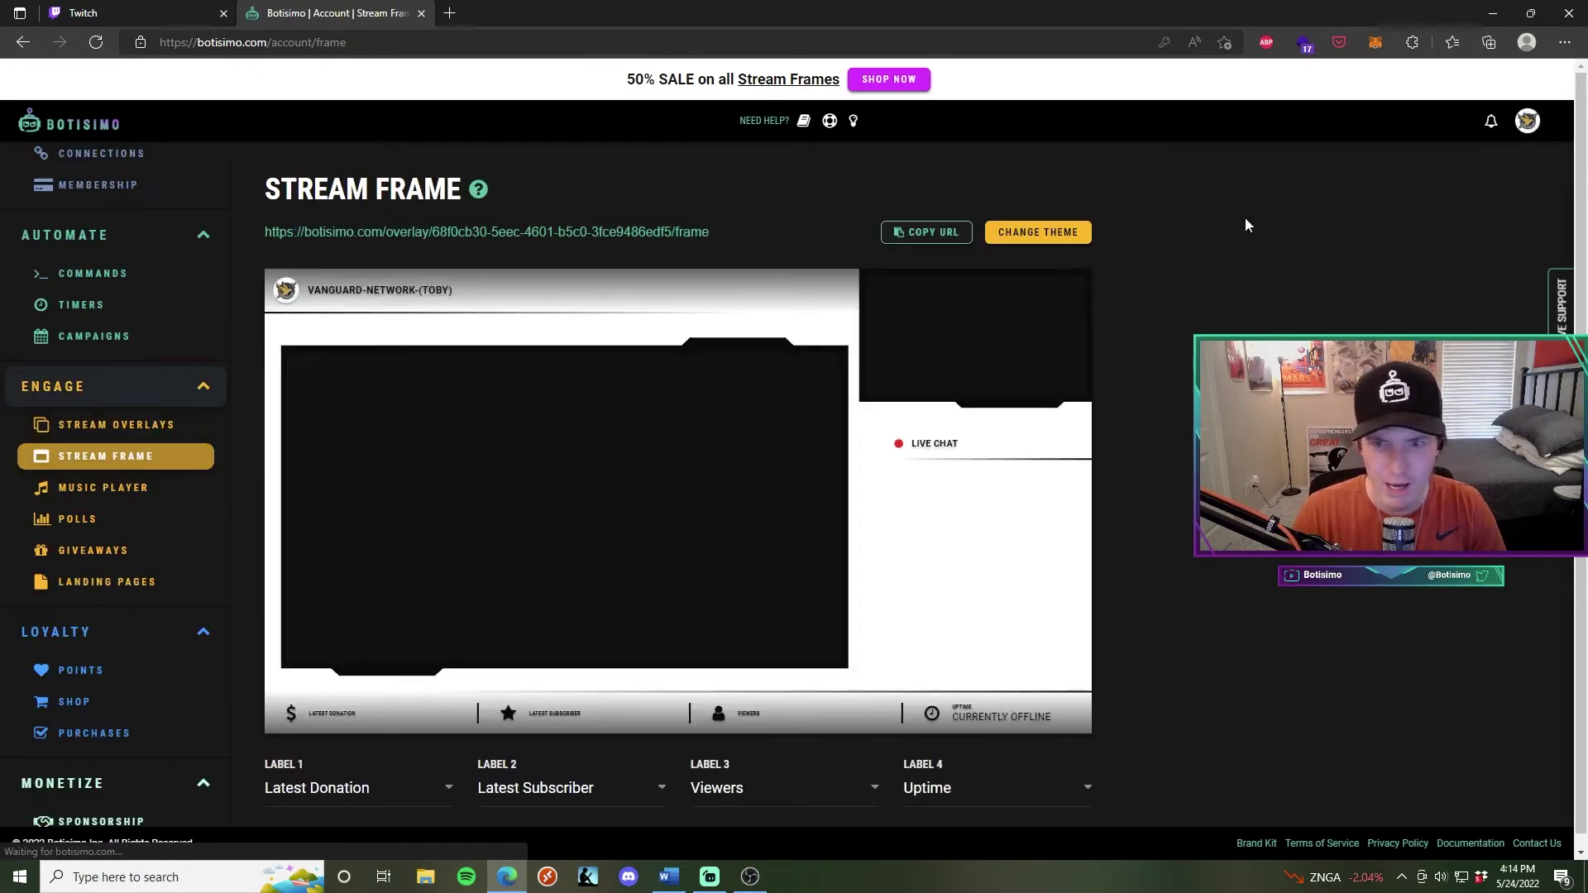
Step: Change the stream frame's theme to BLUE_FIBER and close the theme list
{"action": "left_click", "coordinate": [1037, 233]}
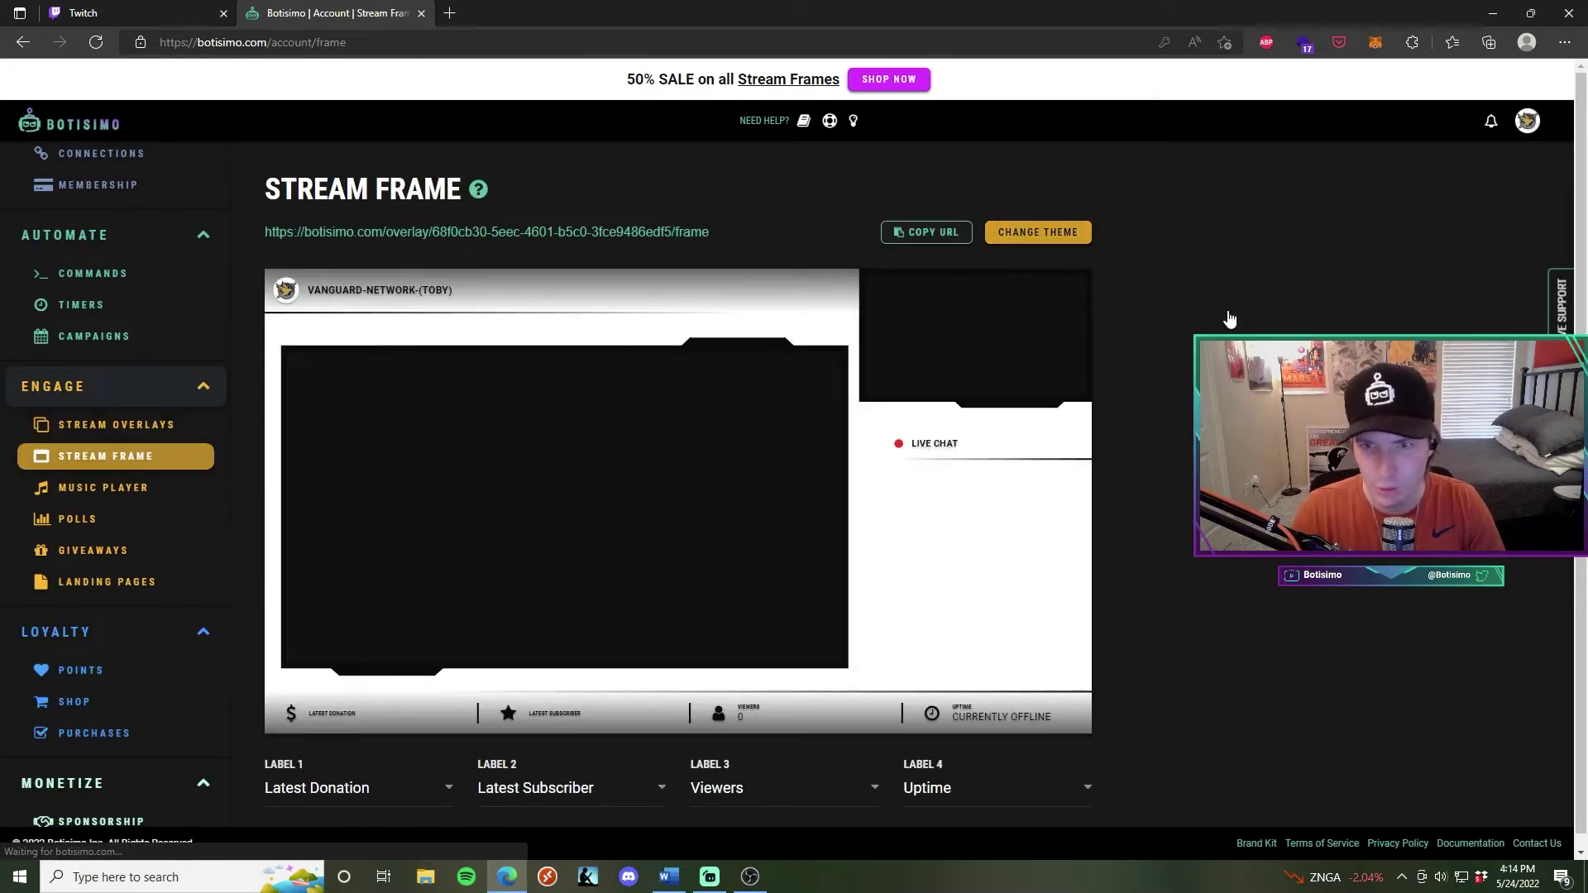
{"action": "scroll", "coordinate": [1373, 496], "scroll_direction": "down", "scroll_amount": 15}
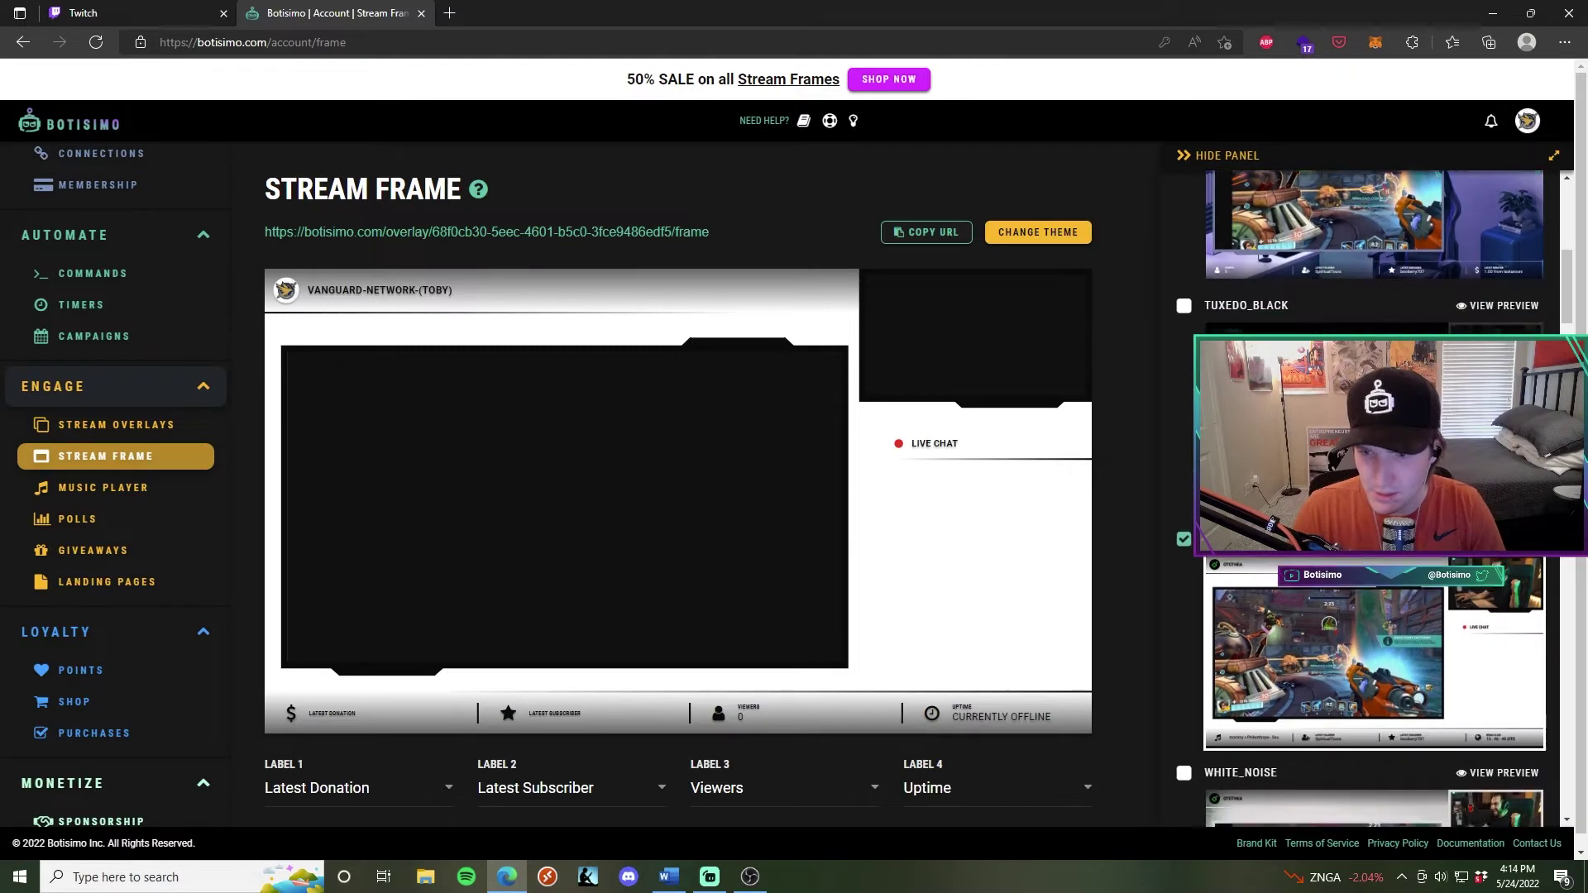
{"action": "scroll", "coordinate": [1373, 497], "scroll_direction": "down", "scroll_amount": 6}
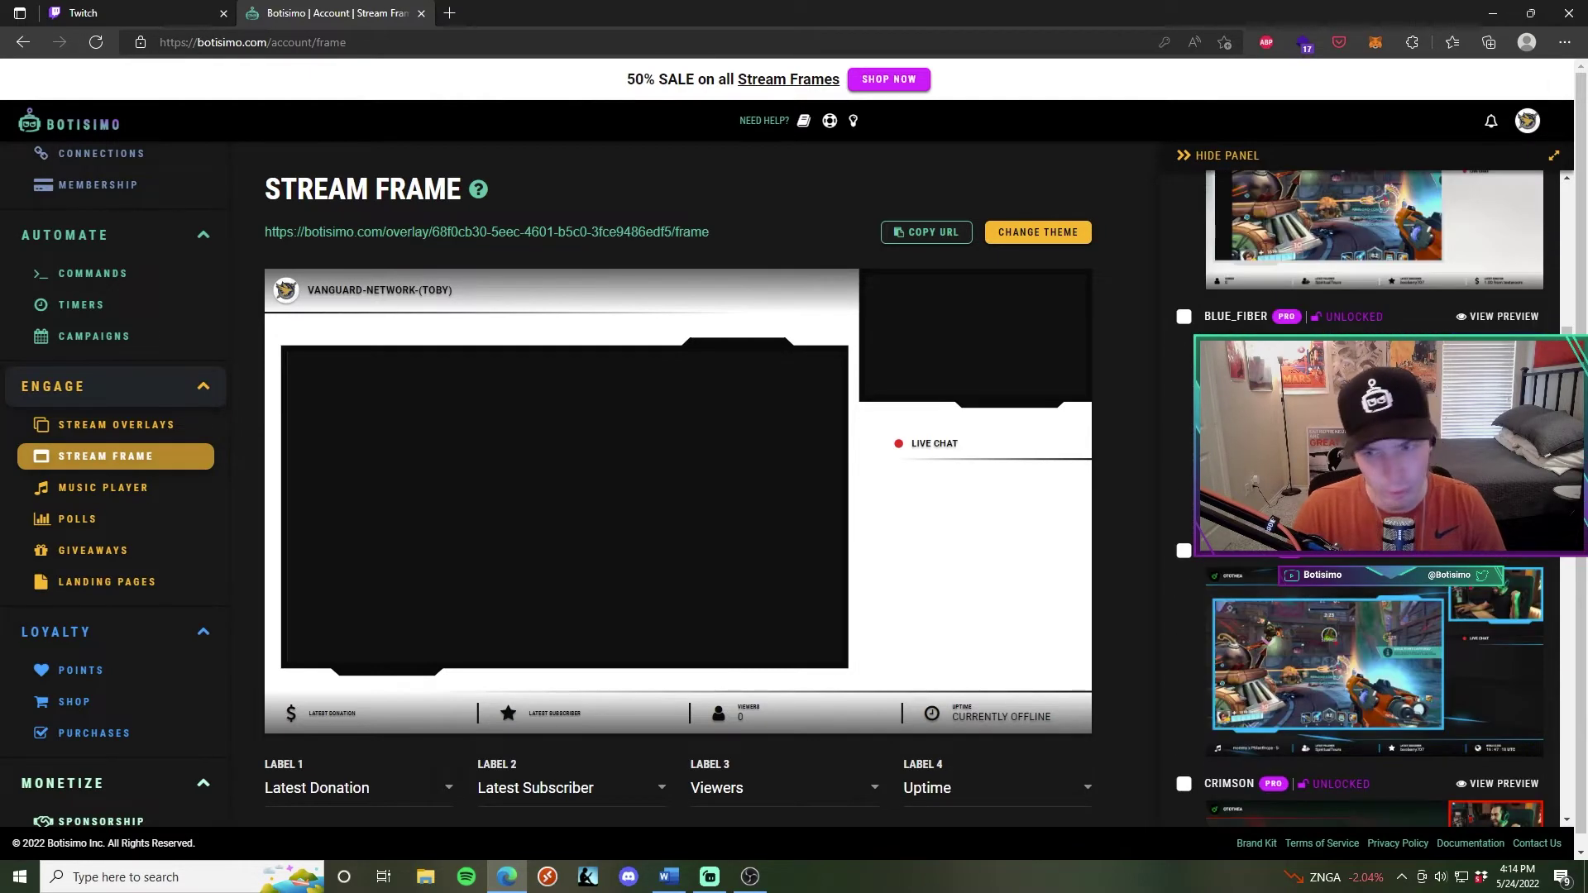
{"action": "left_click", "coordinate": [1183, 316]}
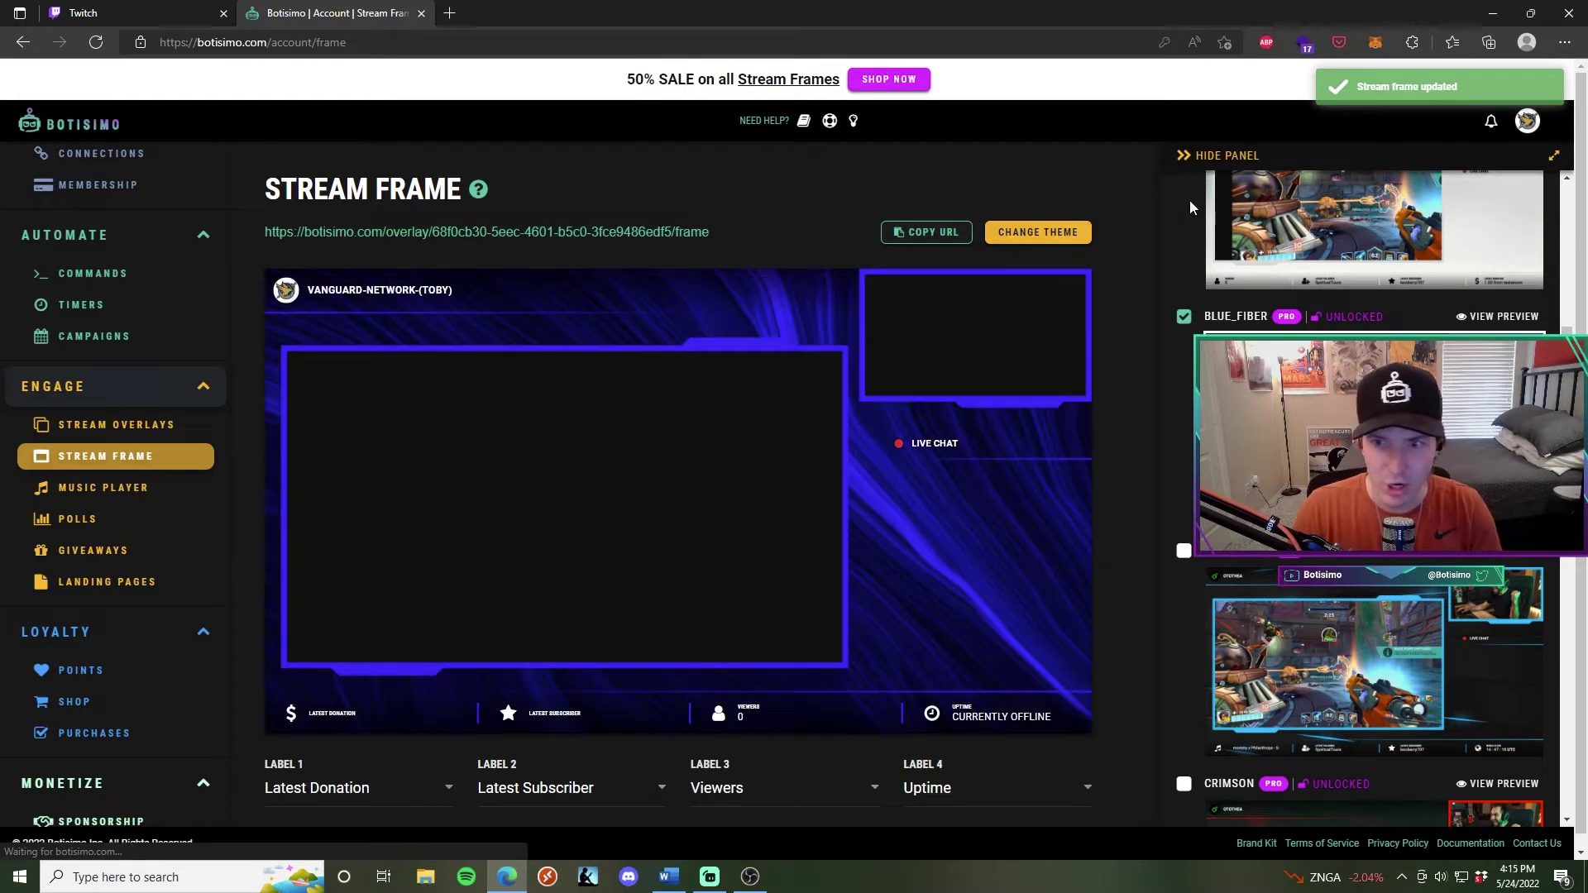
{"action": "left_click", "coordinate": [1212, 164]}
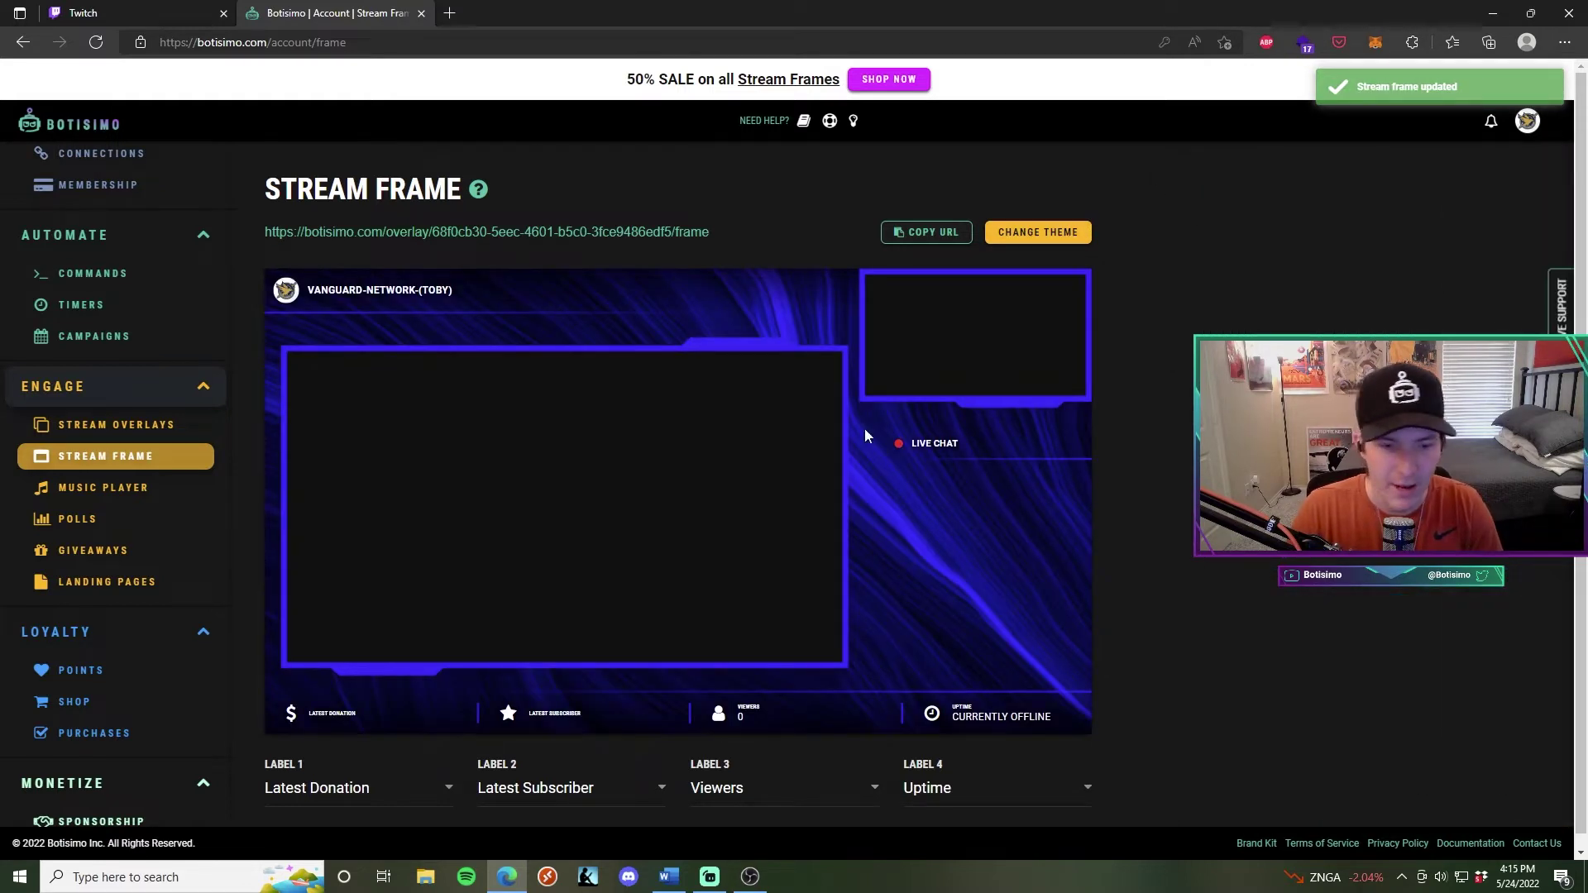
Step: Set the stream frame's labels 1 to 4 to Viewers, Latest Follower, Latest Subscriber and World Clock
{"action": "scroll", "coordinate": [745, 497], "scroll_direction": "down", "scroll_amount": 1}
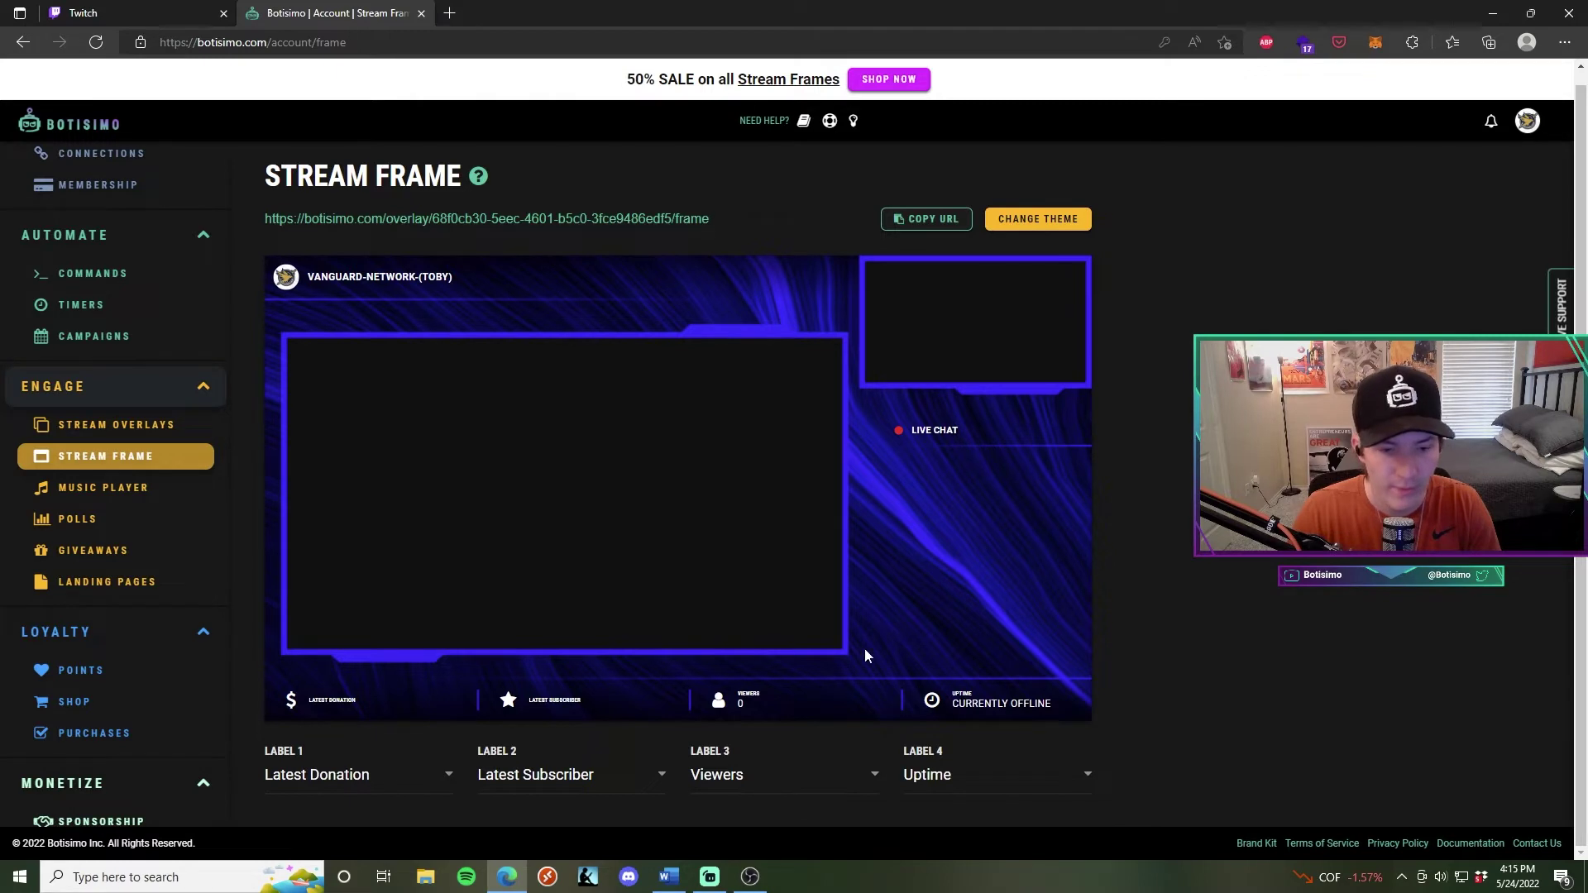
{"action": "left_click", "coordinate": [332, 780]}
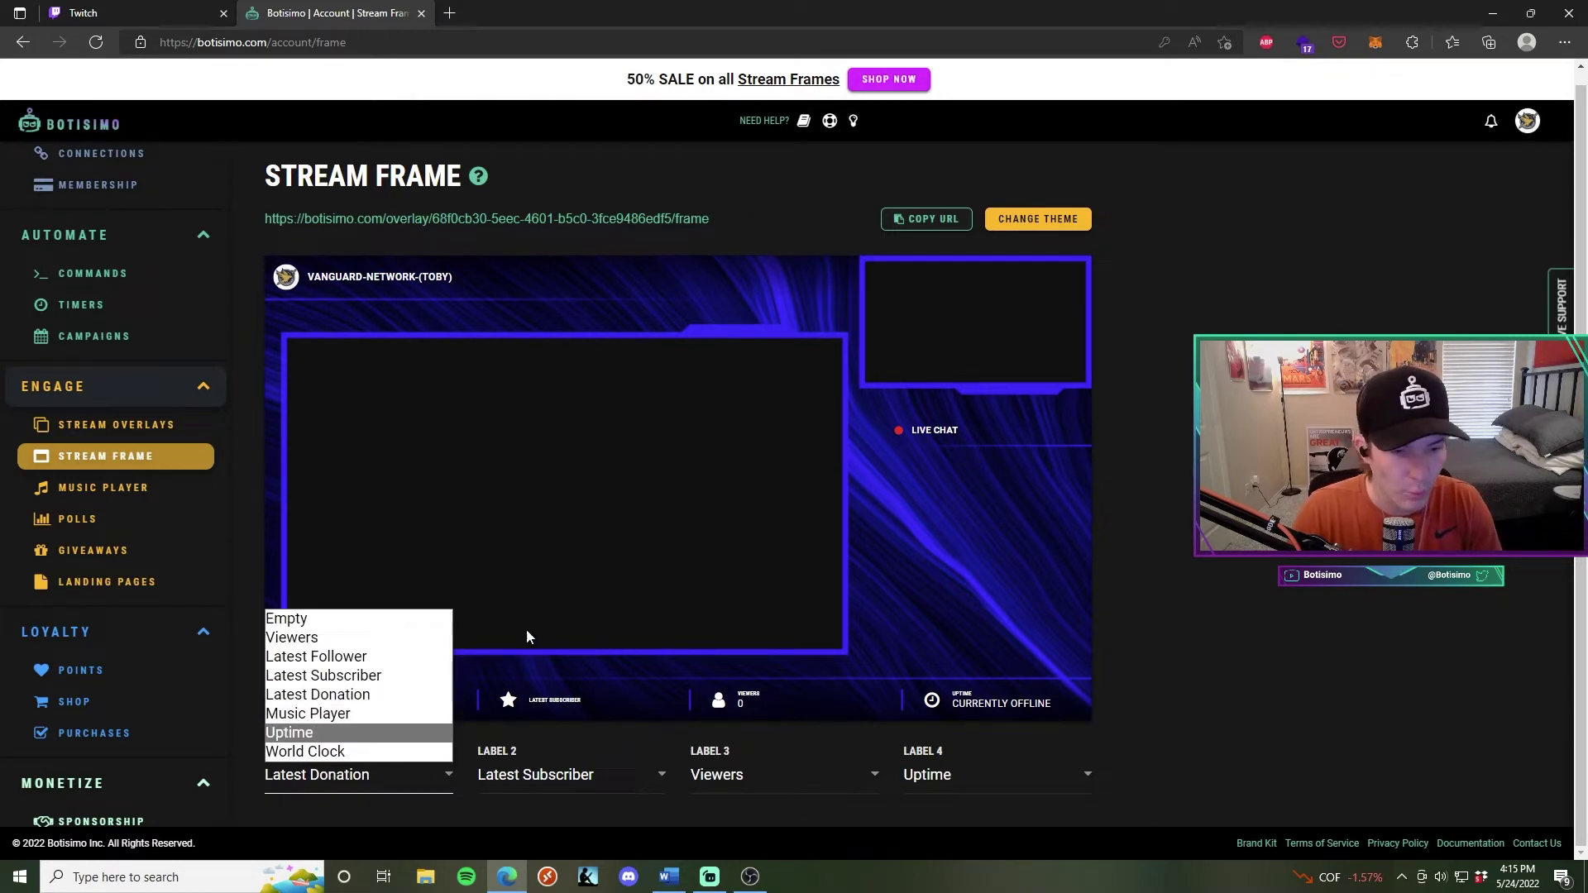
{"action": "left_click", "coordinate": [339, 637]}
{"action": "left_click", "coordinate": [490, 786]}
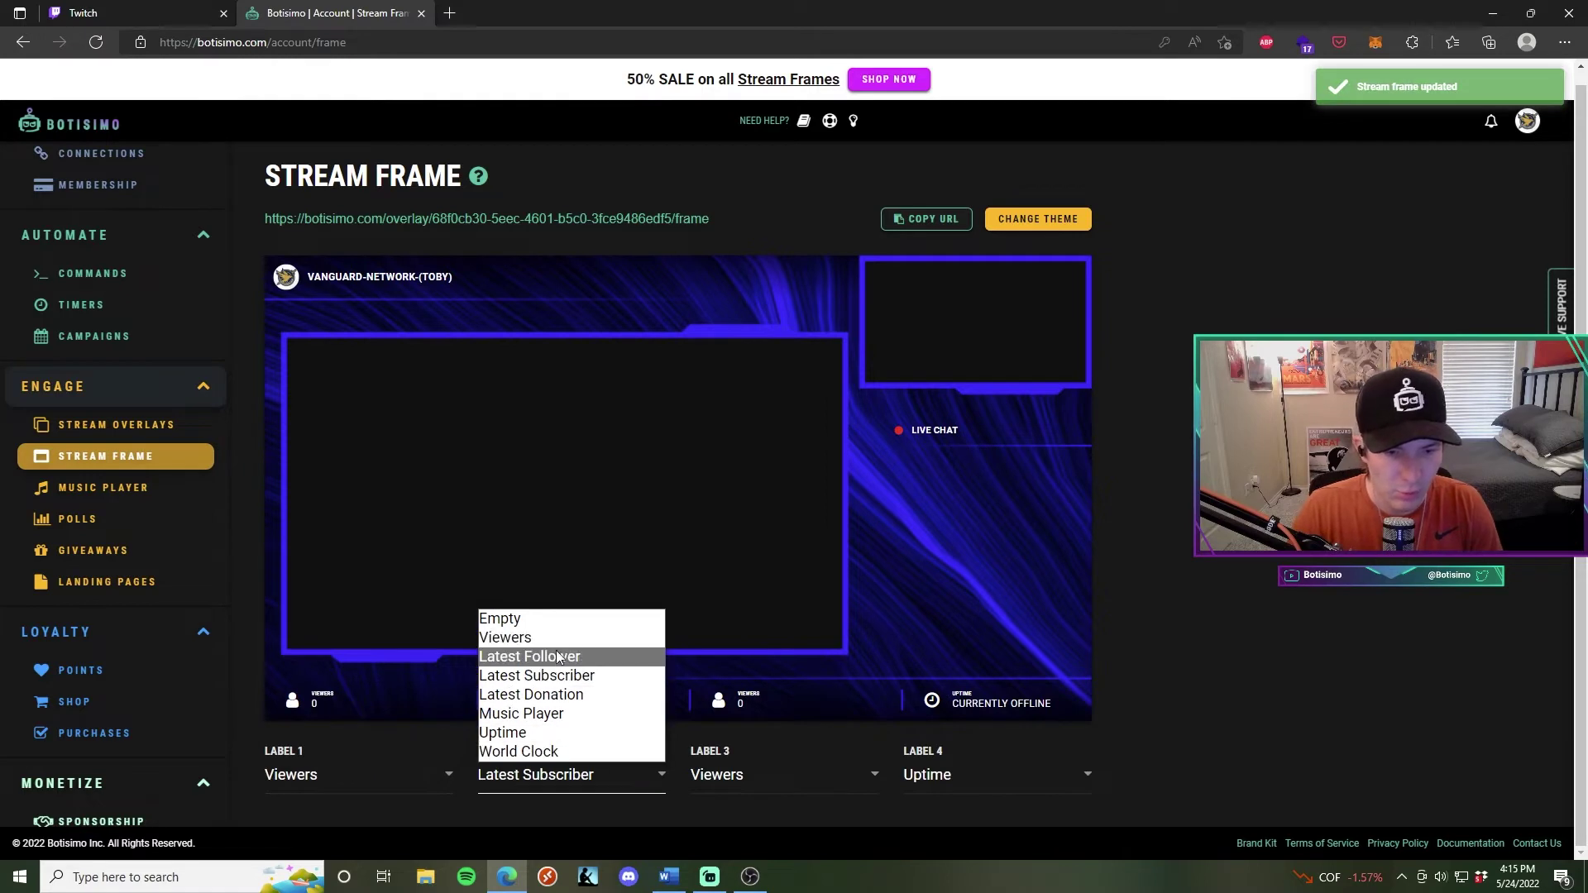
{"action": "left_click", "coordinate": [529, 673]}
{"action": "left_click", "coordinate": [819, 778]}
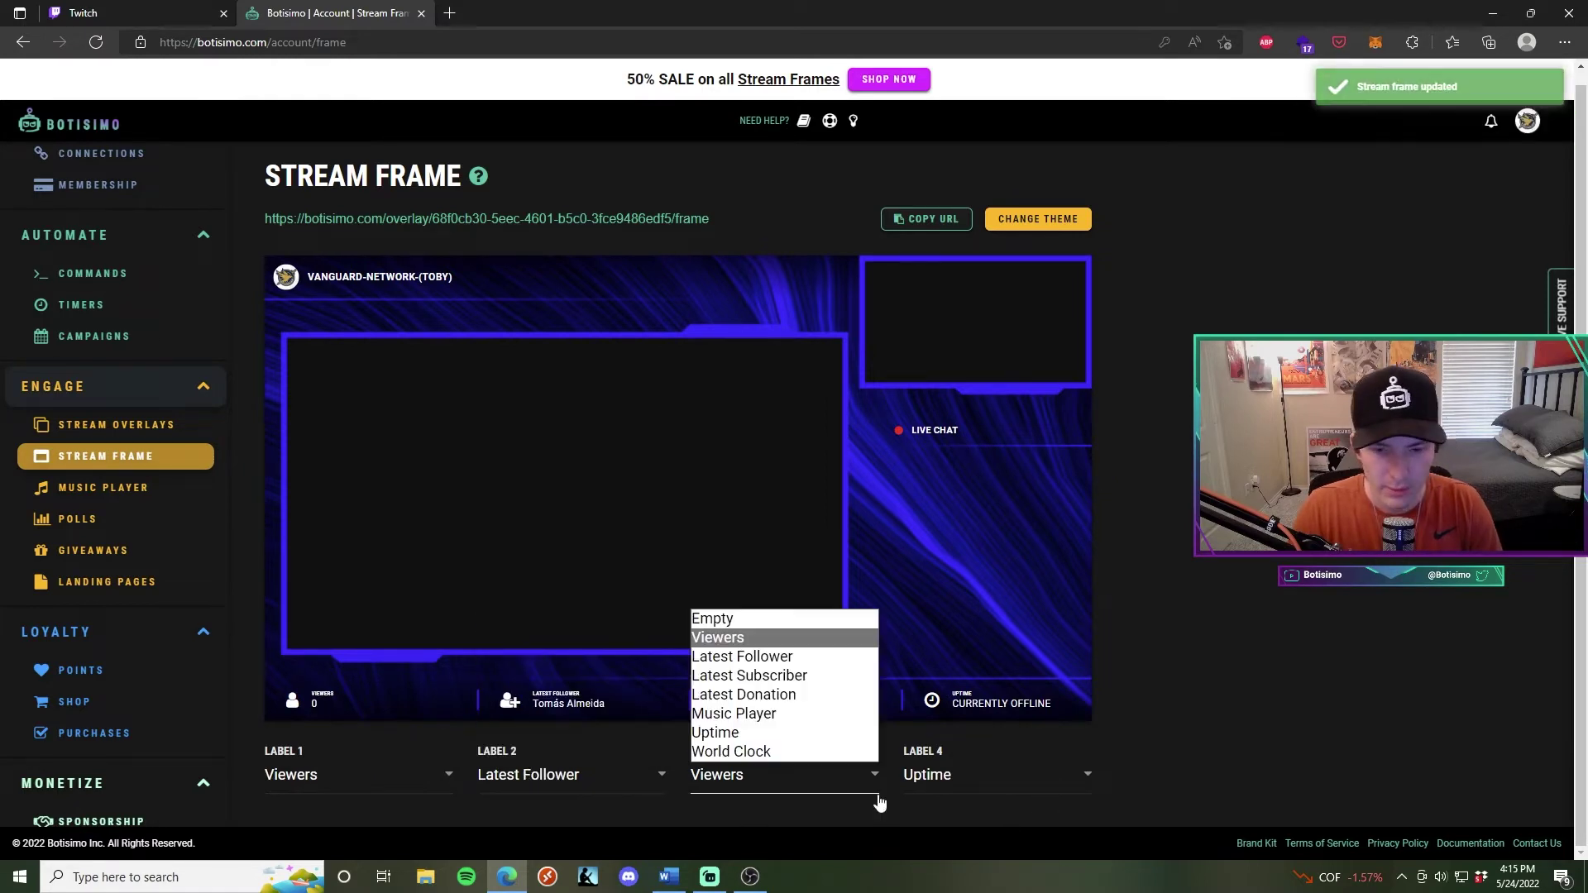
{"action": "left_click", "coordinate": [794, 675]}
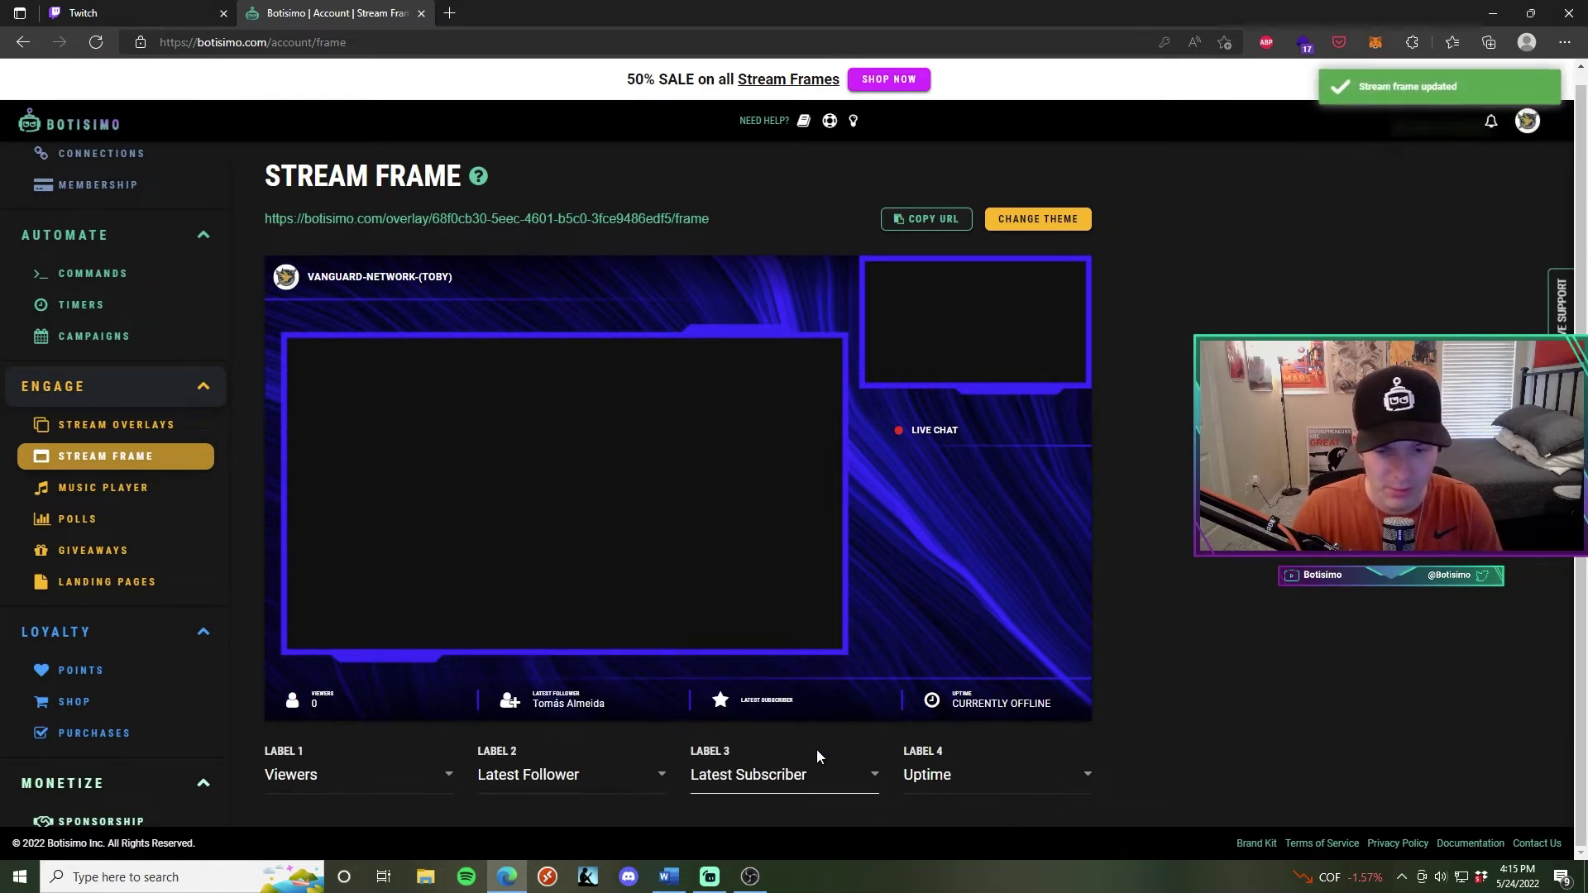
{"action": "left_click", "coordinate": [1030, 786]}
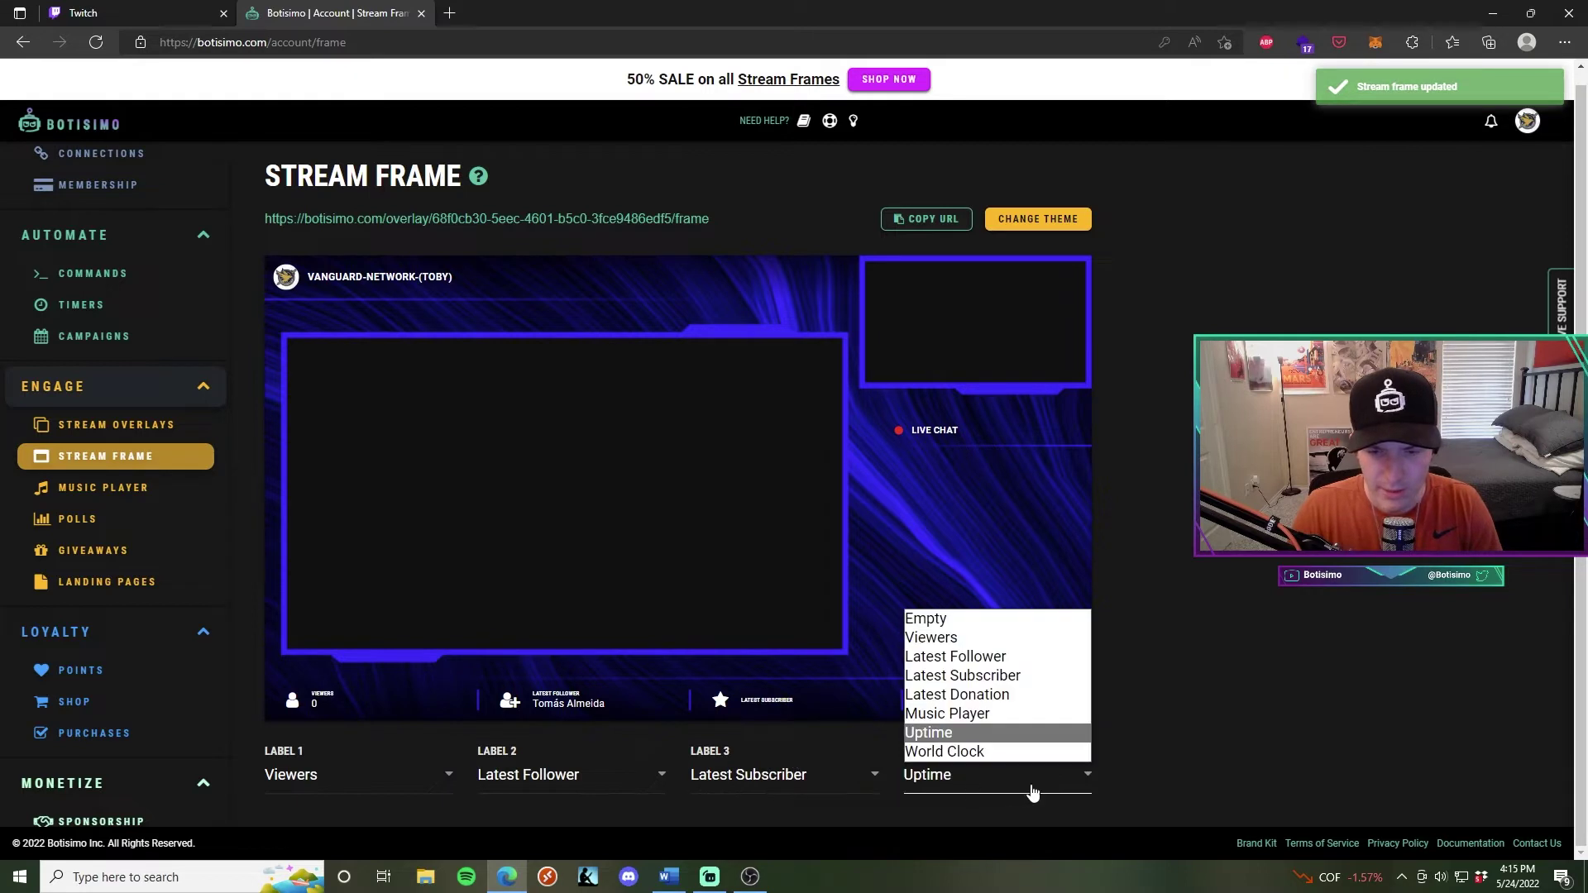
{"action": "left_click", "coordinate": [997, 752]}
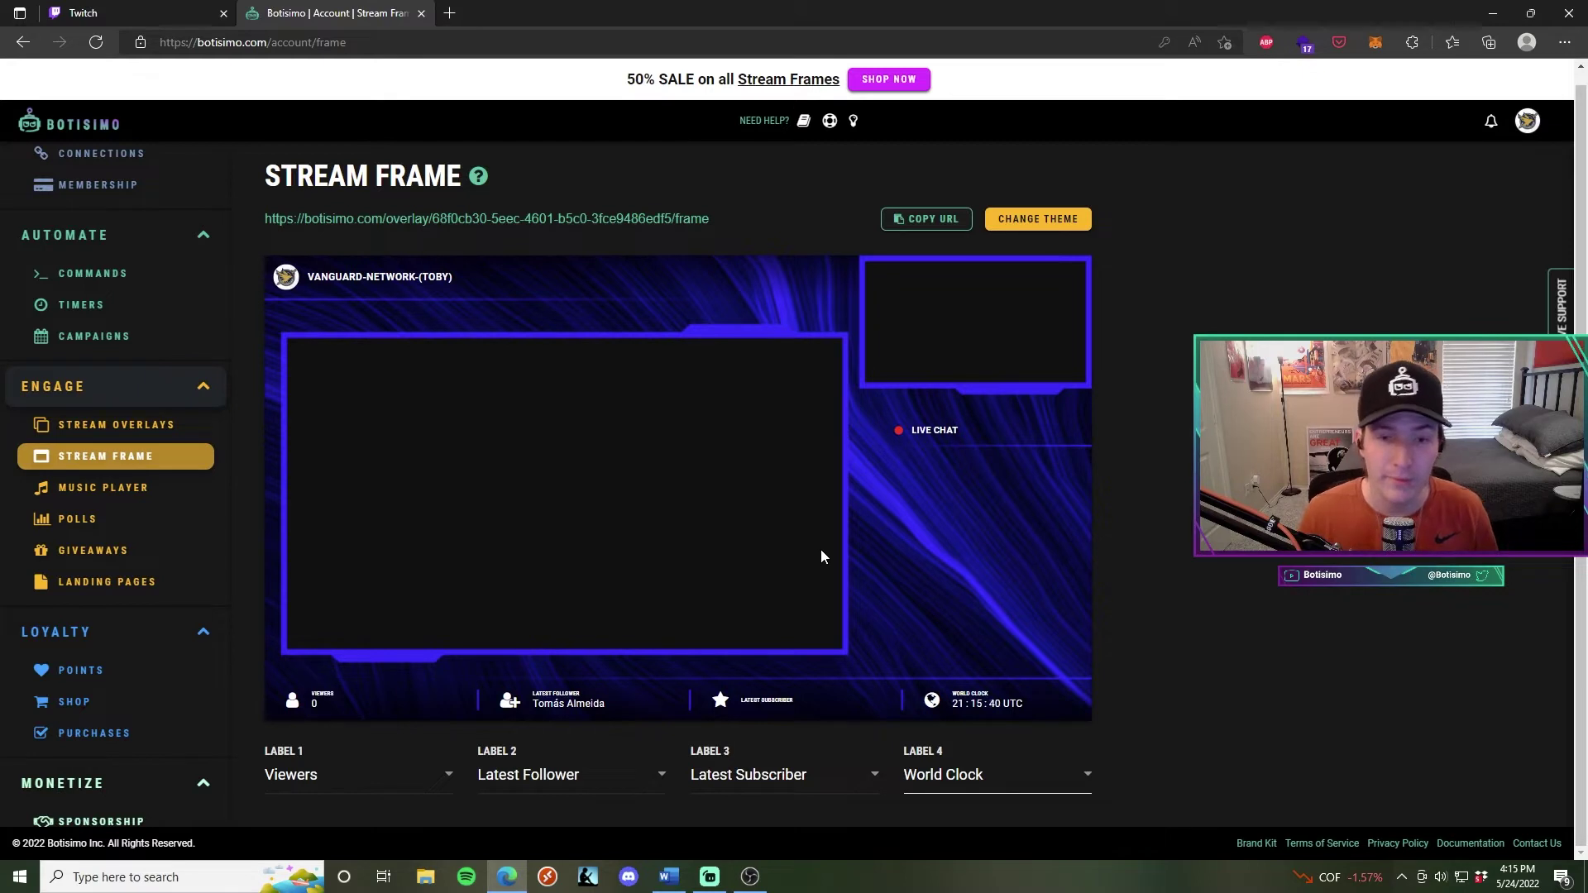
Step: Copy the stream frame's URL and, in OBS, add a new browser source named Streamframe to the current scene
{"action": "left_click", "coordinate": [915, 221]}
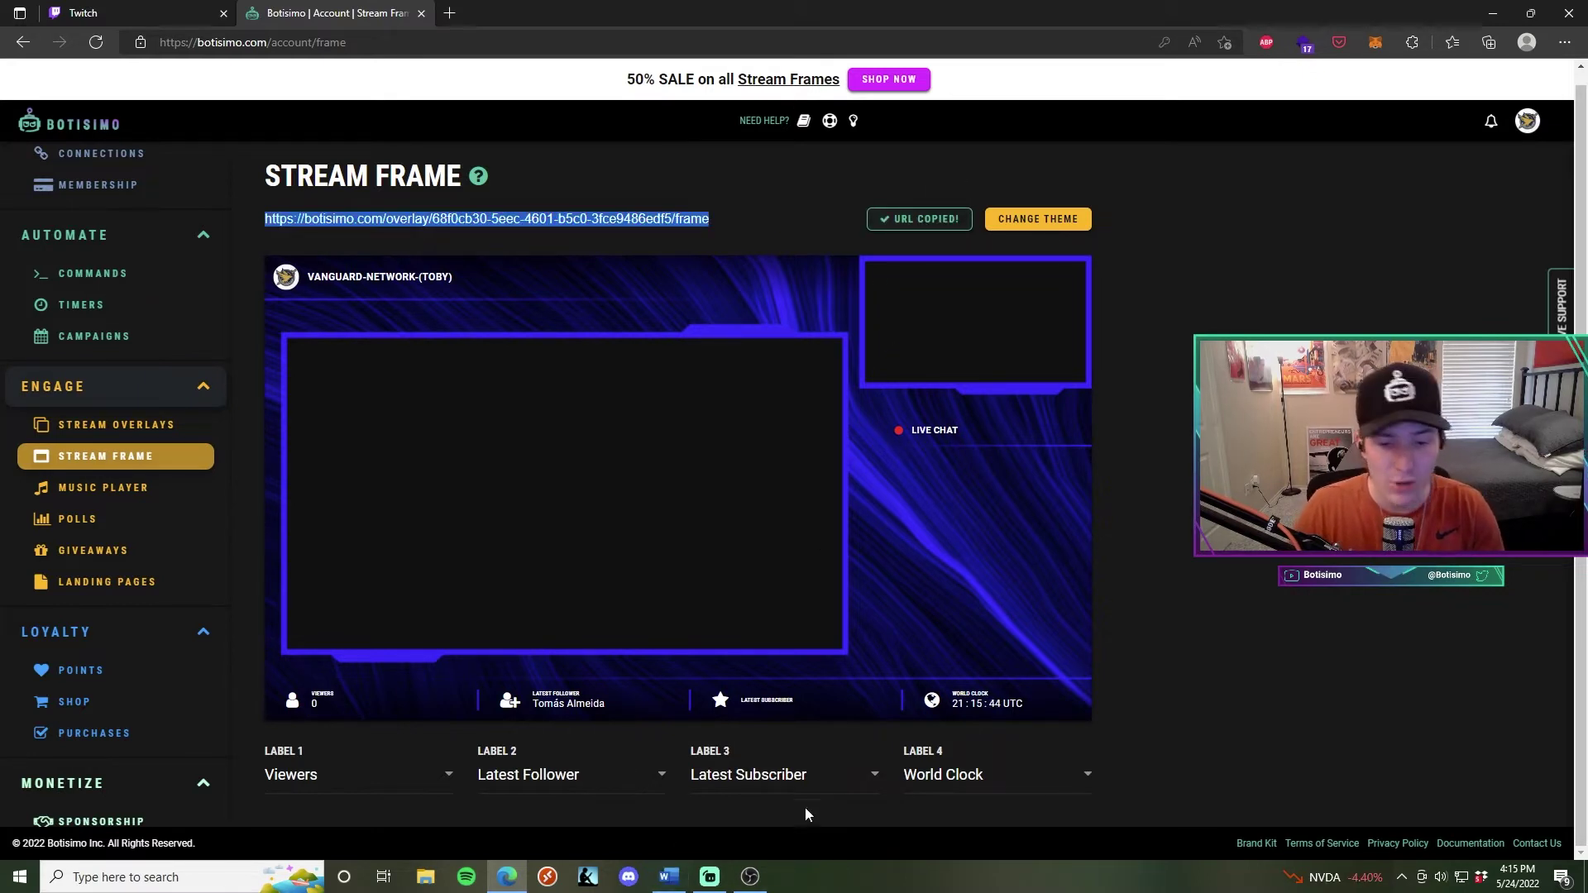
{"action": "left_click", "coordinate": [733, 870]}
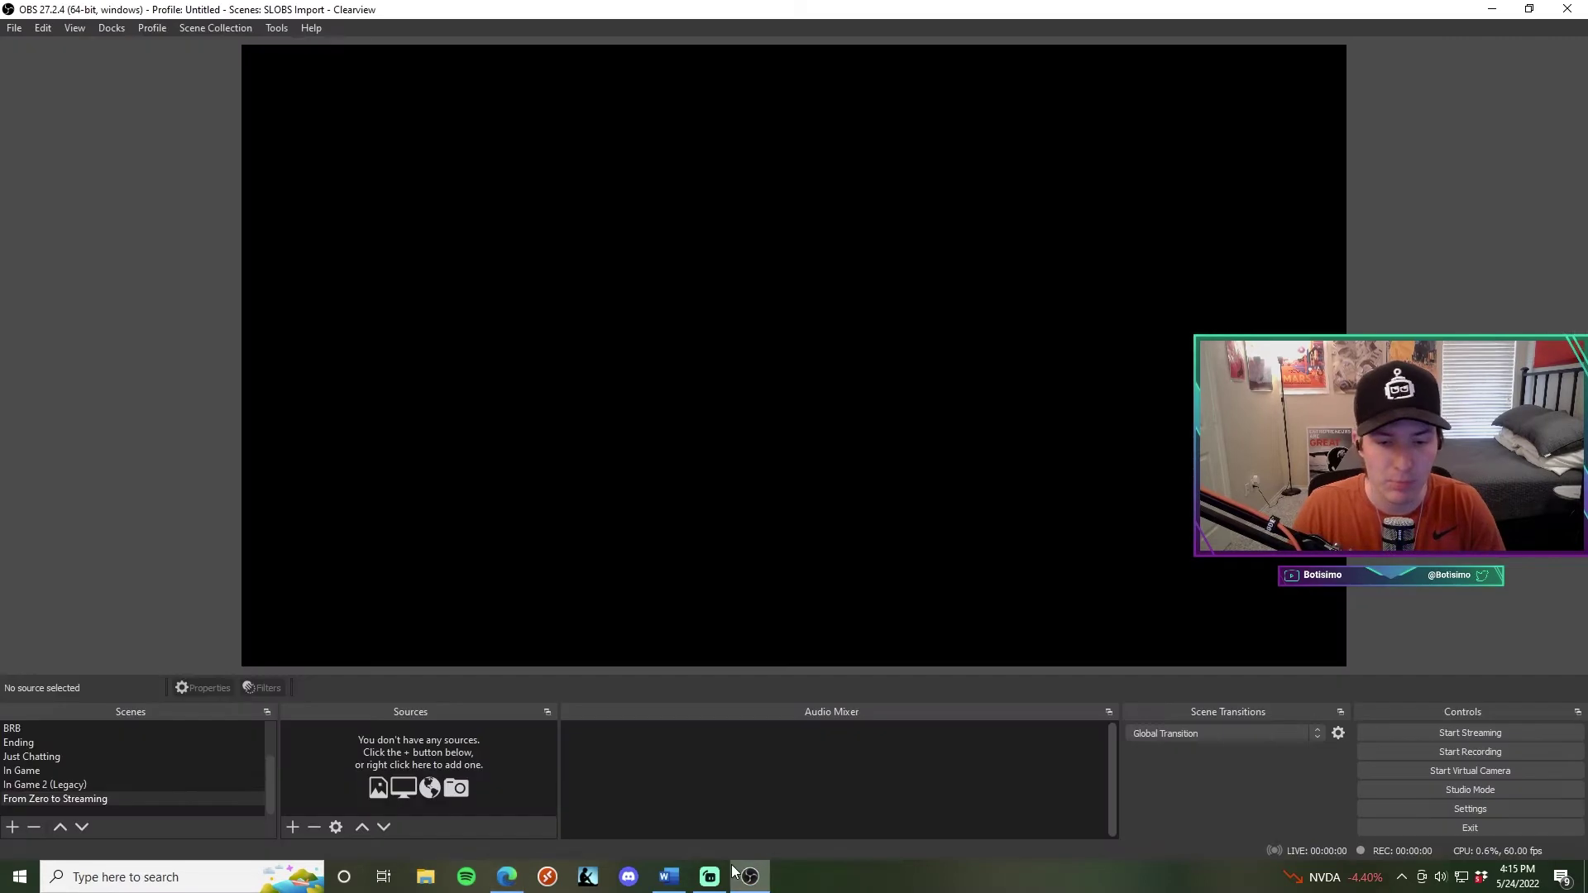
{"action": "left_click", "coordinate": [293, 827]}
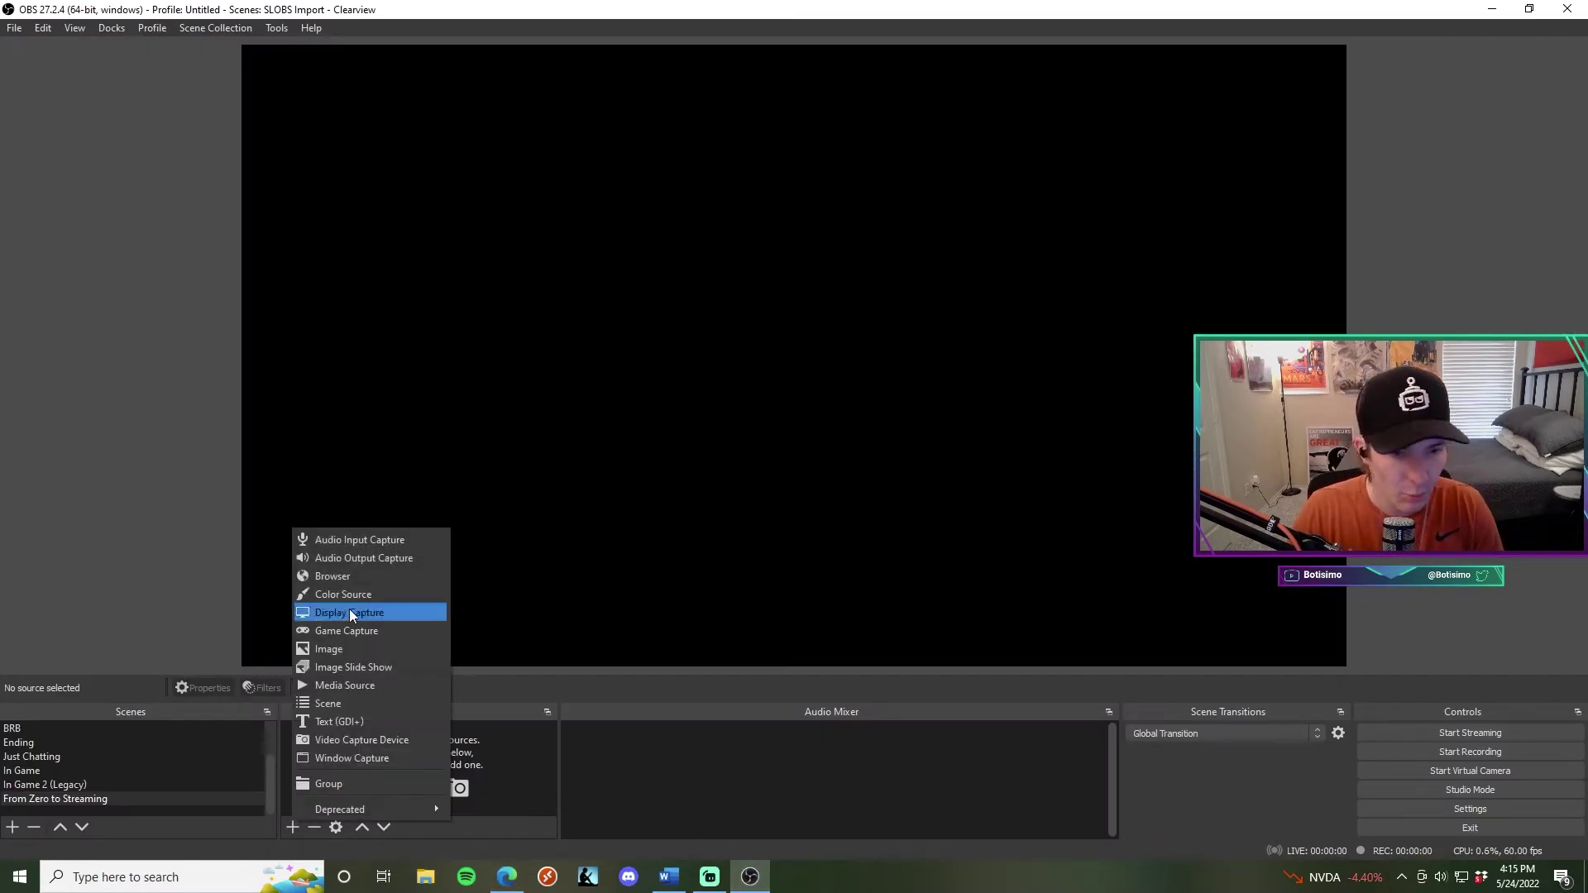
{"action": "left_click", "coordinate": [343, 577]}
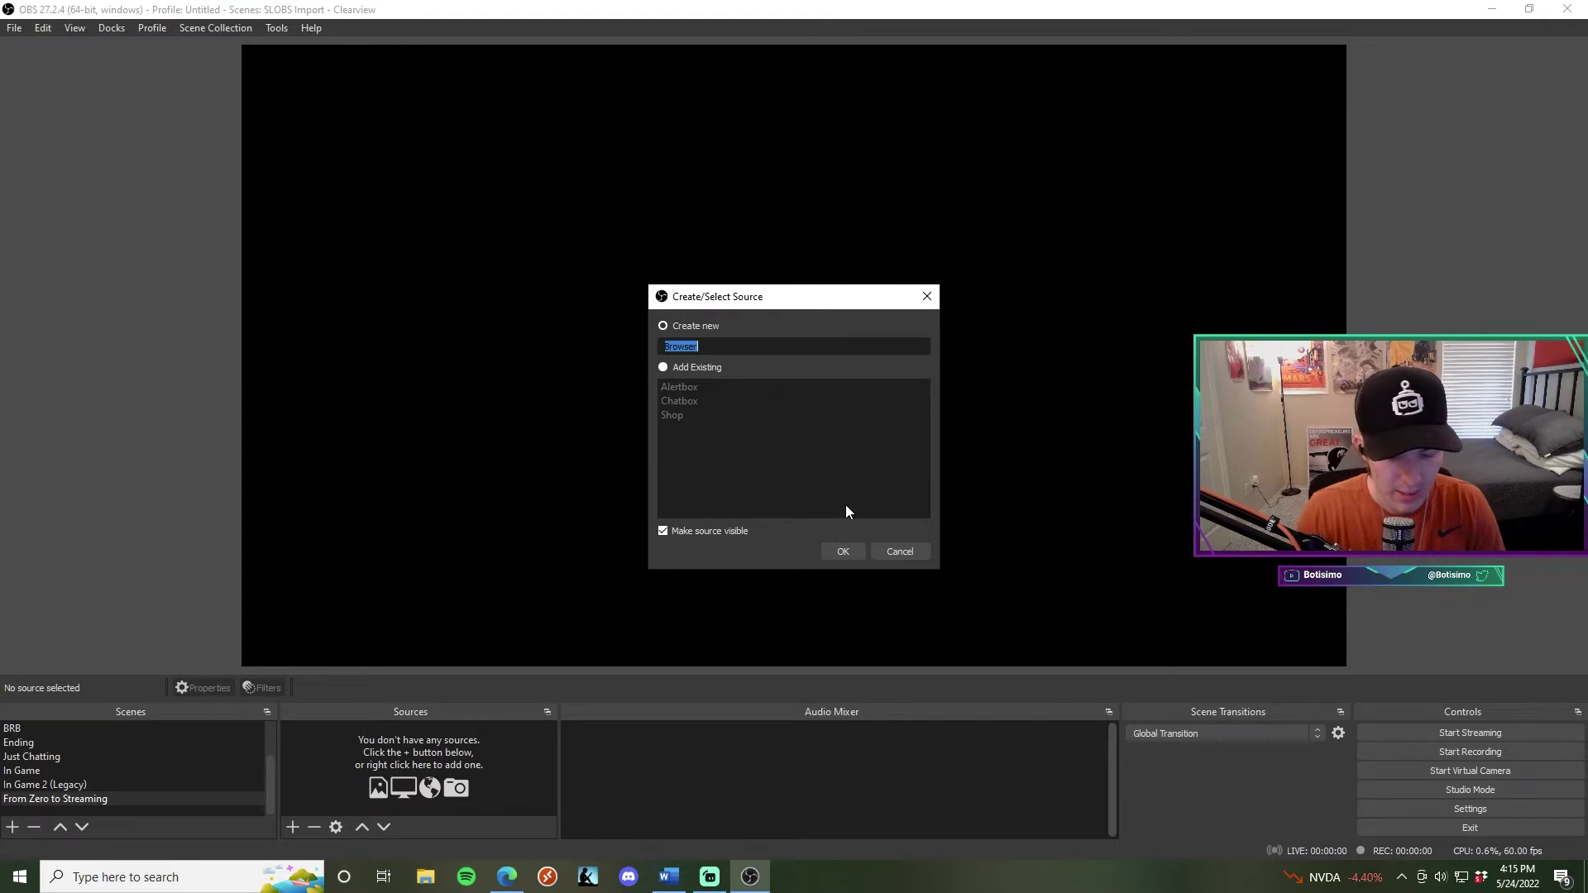
{"action": "type", "text": "Streamframe"}
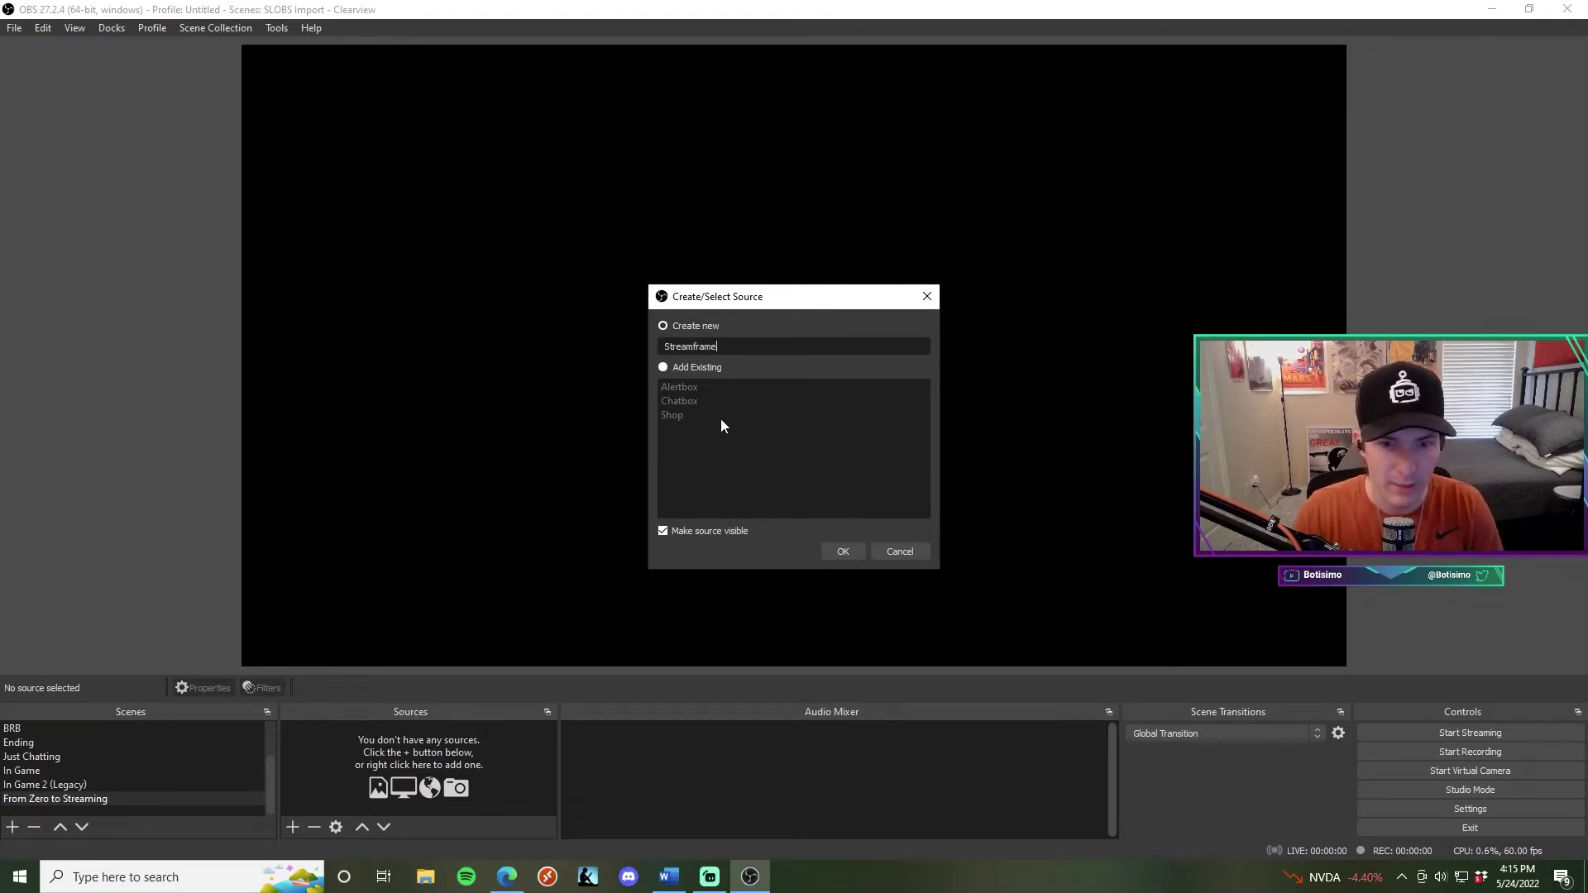
{"action": "left_click", "coordinate": [841, 551]}
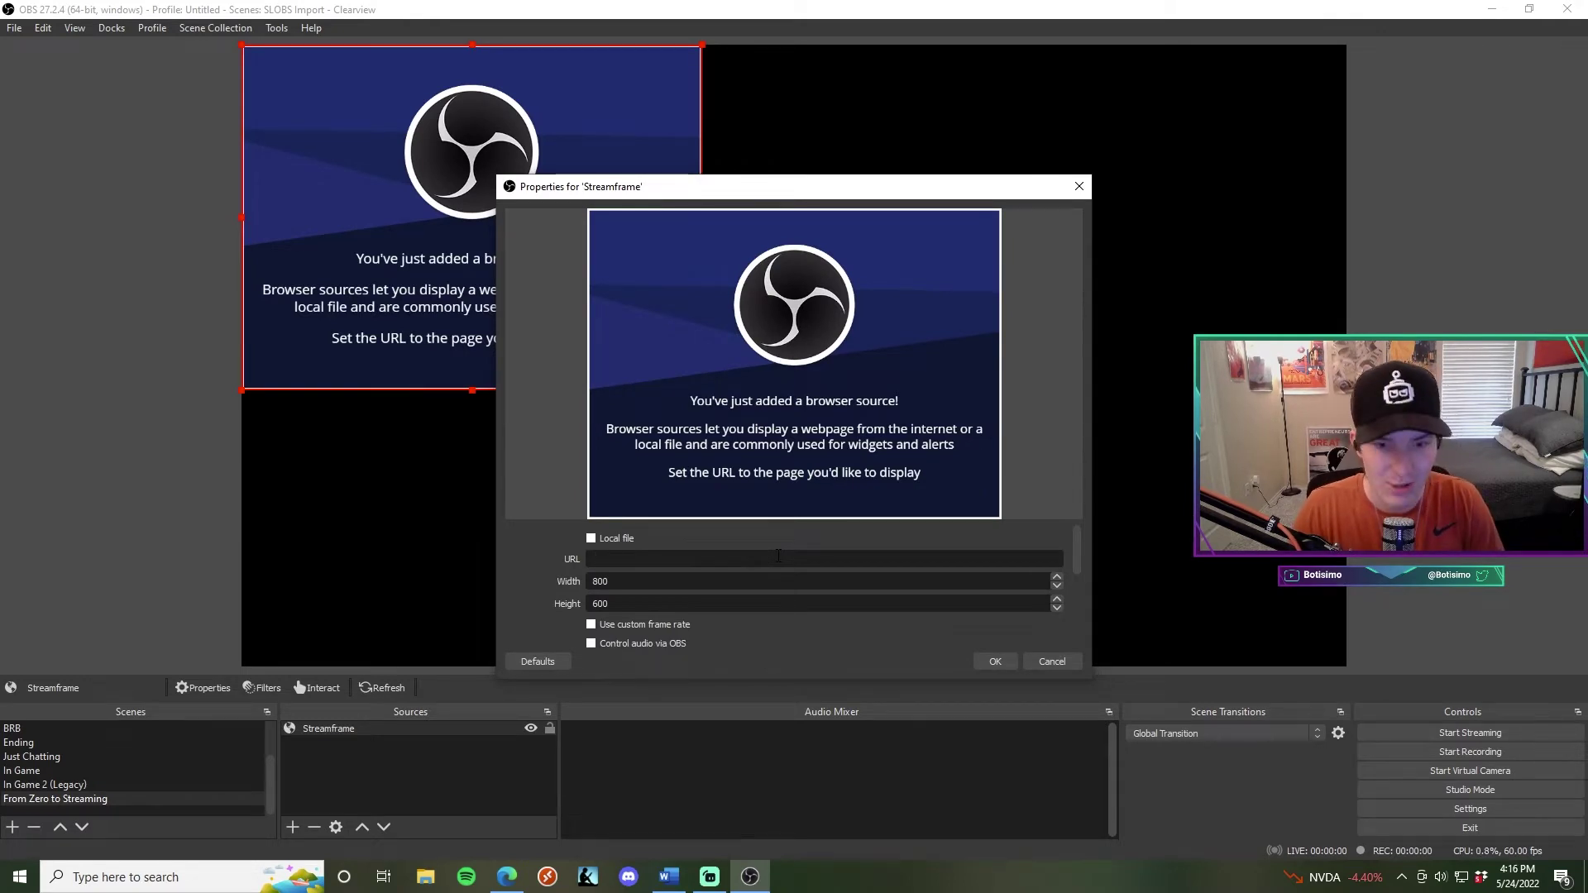
Step: Paste the copied overlay URL into the Streamframe source and set its width to 1920 and height to 1080
{"action": "key", "text": "ctrl+v"}
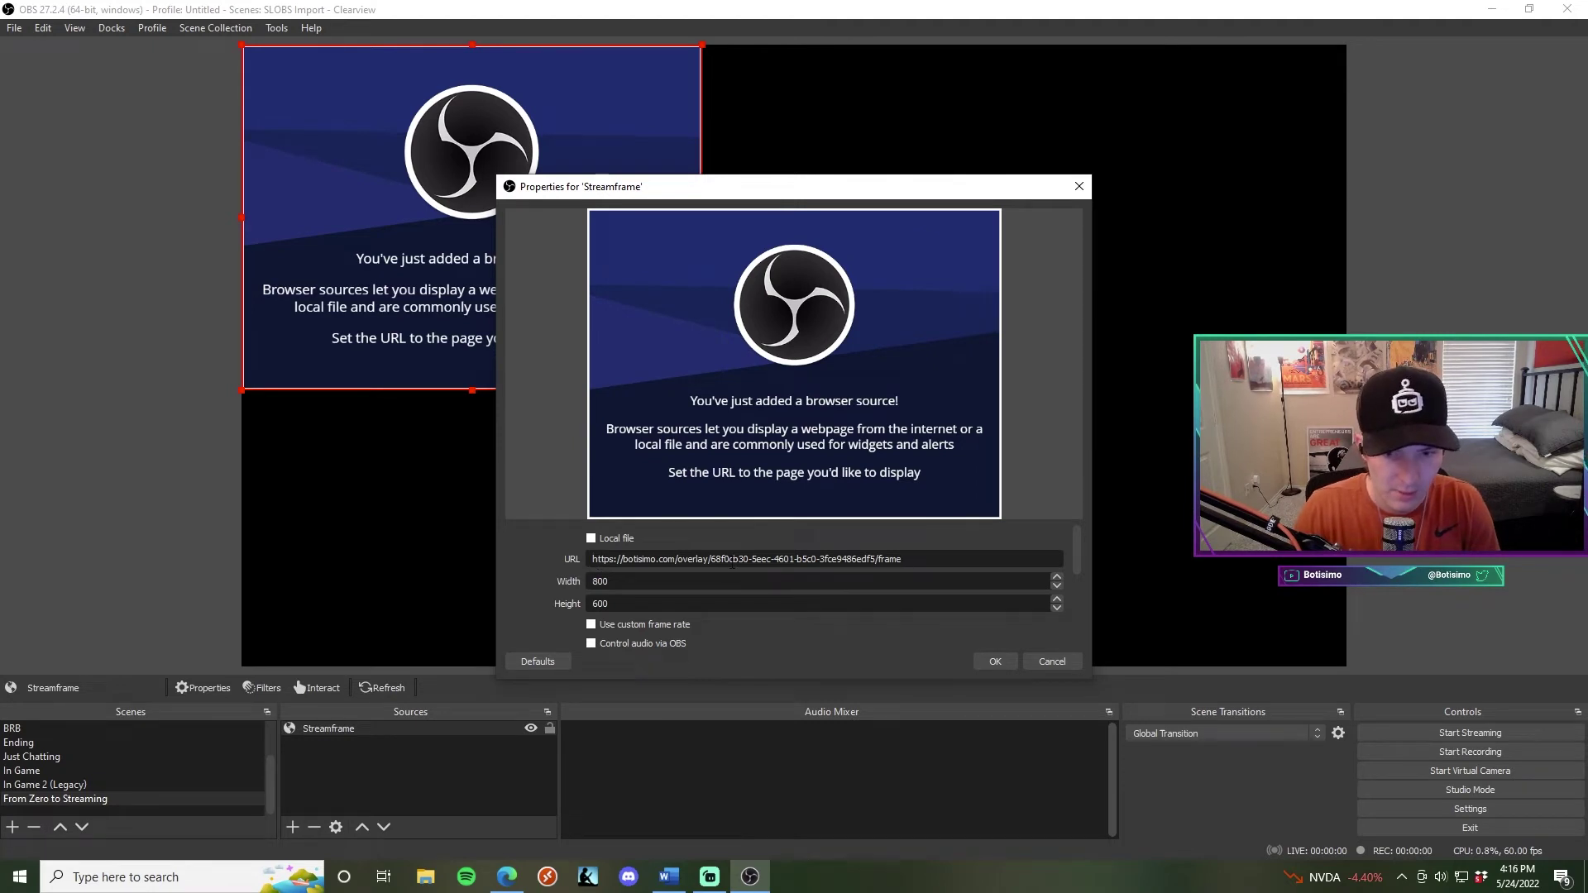
{"action": "left_click", "coordinate": [648, 585]}
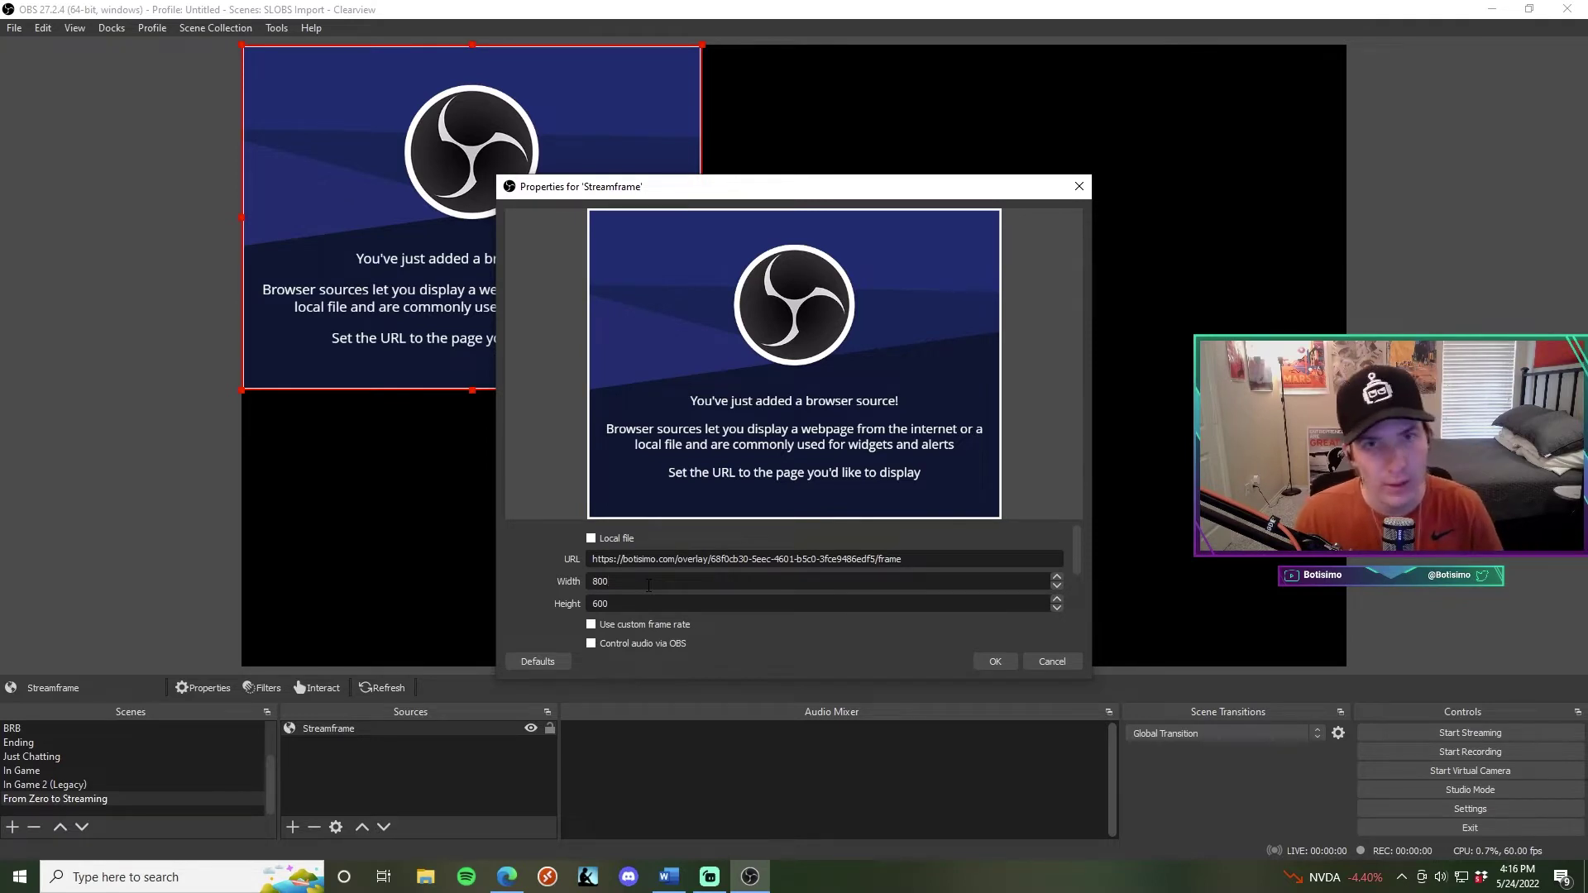
{"action": "key", "text": "BackSpace"}
{"action": "key", "text": "BackSpace"}
{"action": "key", "text": "BackSpace"}
{"action": "type", "text": "192"}
{"action": "key", "text": "Tab"}
{"action": "type", "text": "10"}
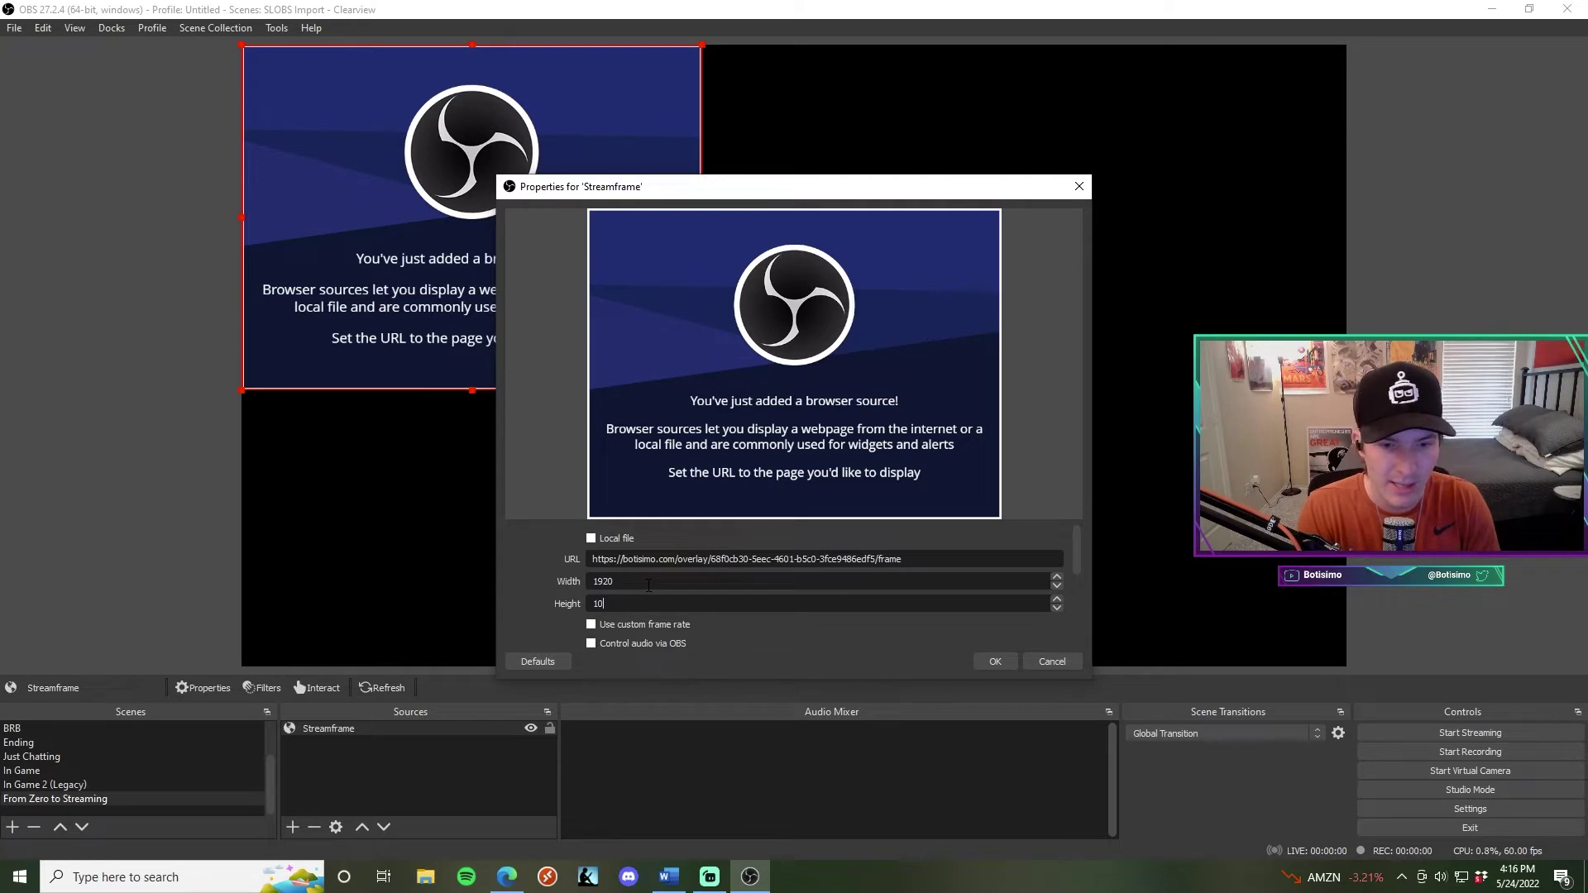
{"action": "type", "text": "9080"}
Step: Clear the Streamframe source's custom CSS, apply its properties and deselect the source
{"action": "scroll", "coordinate": [649, 585], "scroll_direction": "down", "scroll_amount": 2}
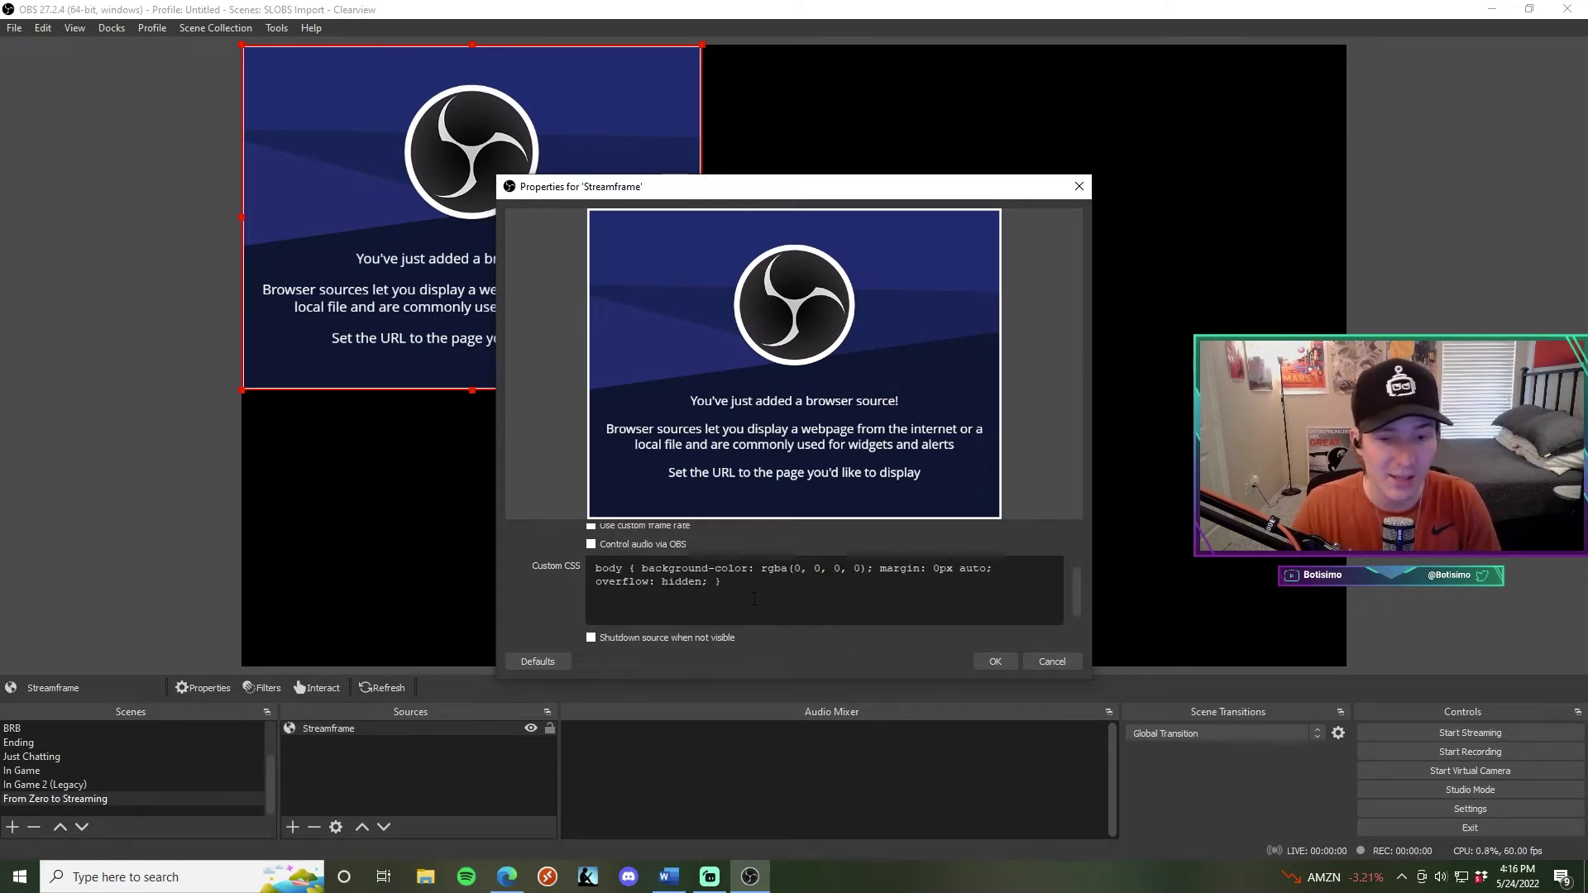
{"action": "key", "text": "ctrl+a"}
{"action": "key", "text": "BackSpace"}
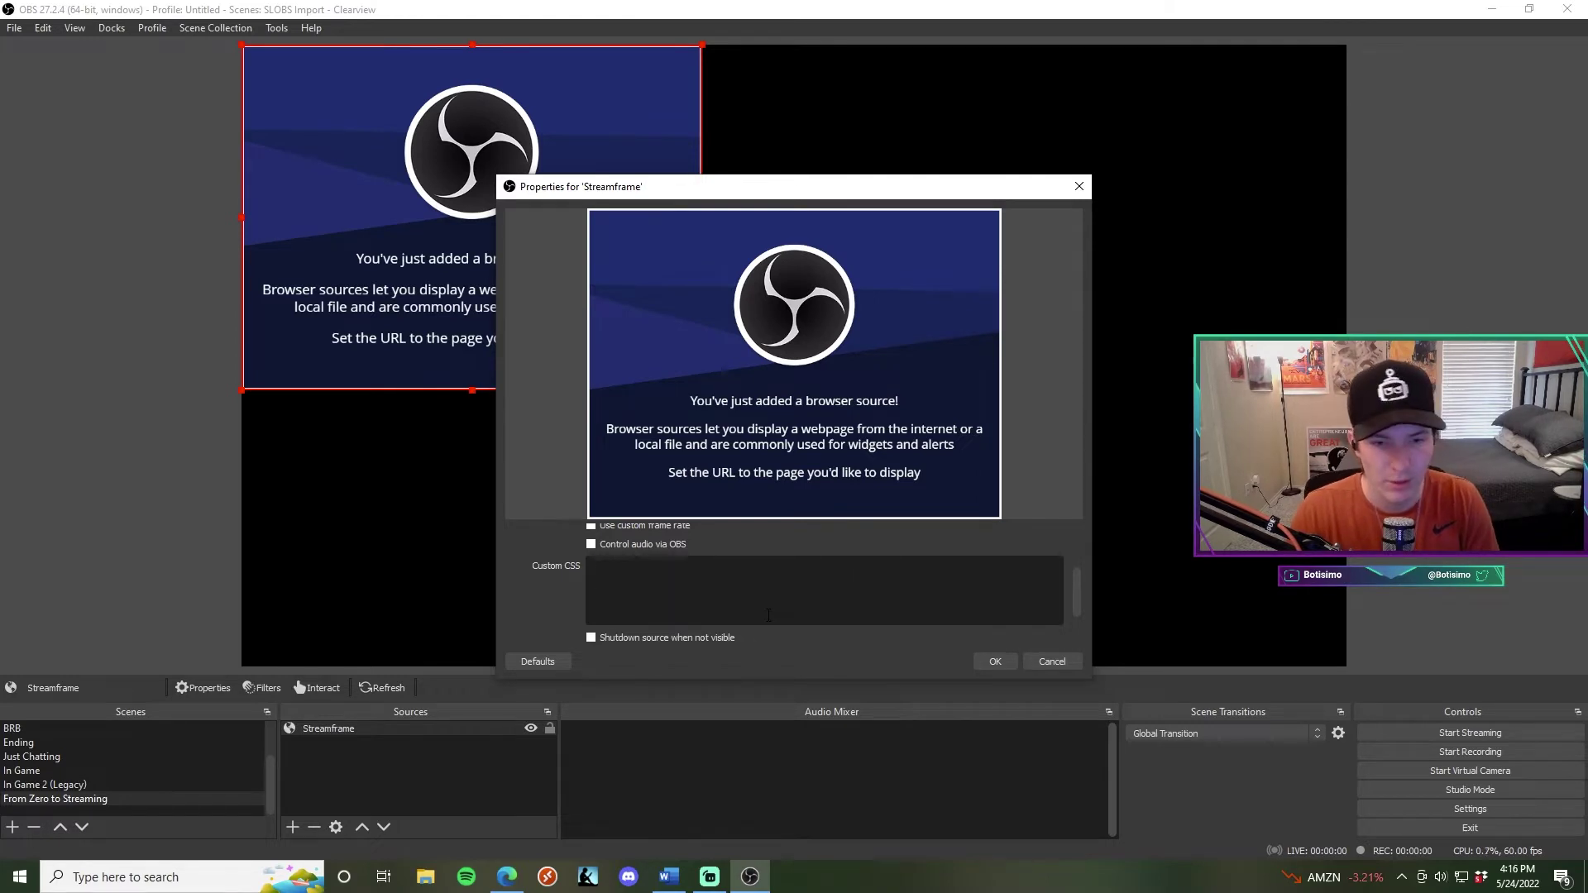
{"action": "left_click", "coordinate": [994, 661]}
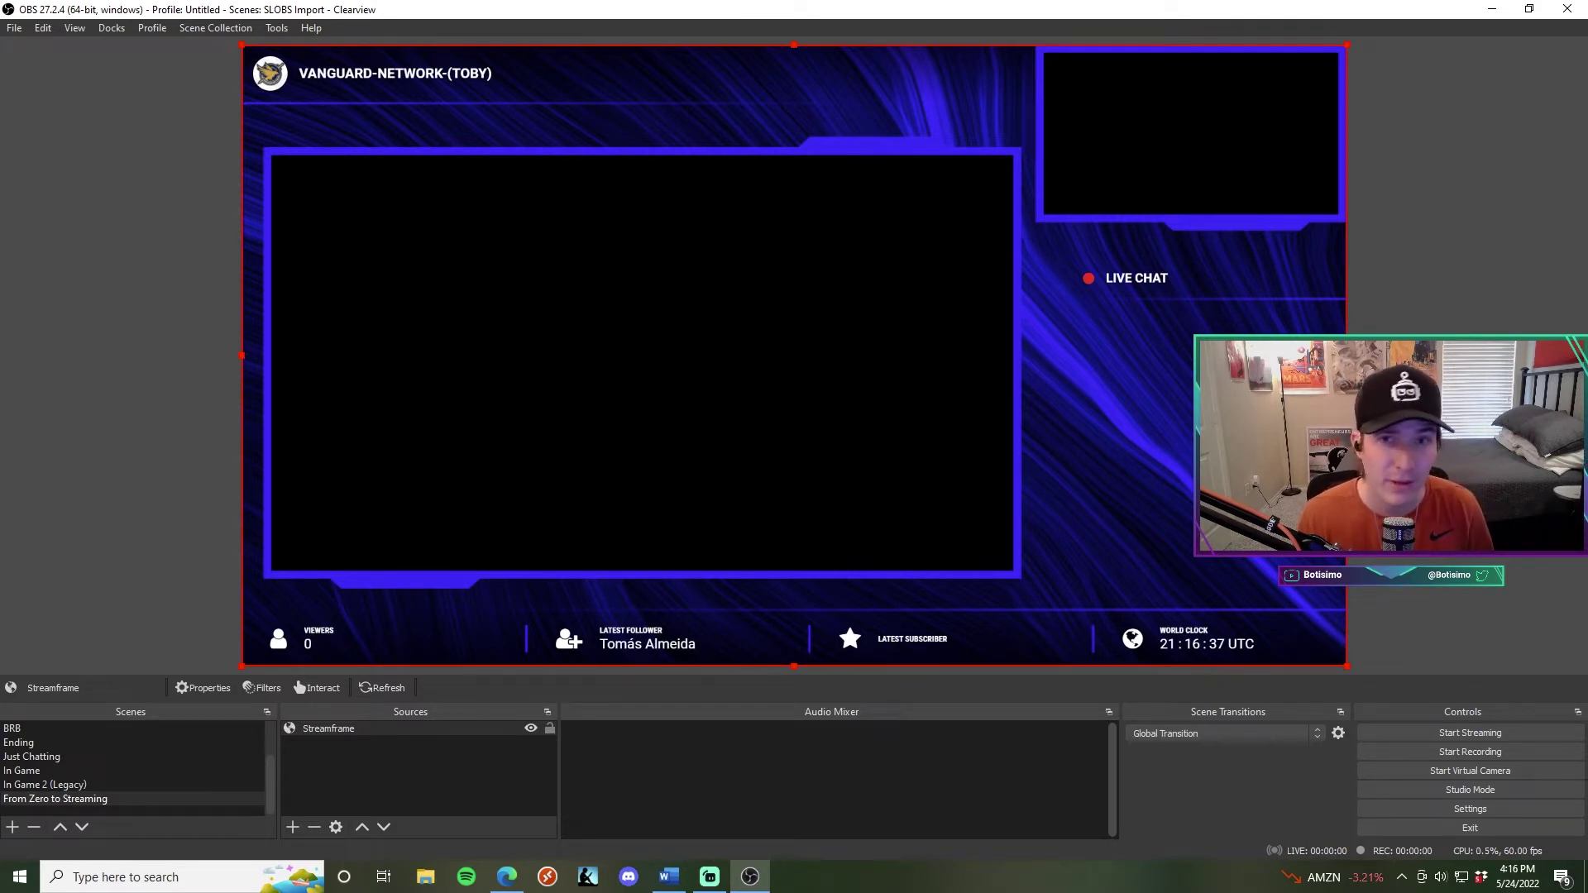
{"action": "left_click", "coordinate": [361, 778]}
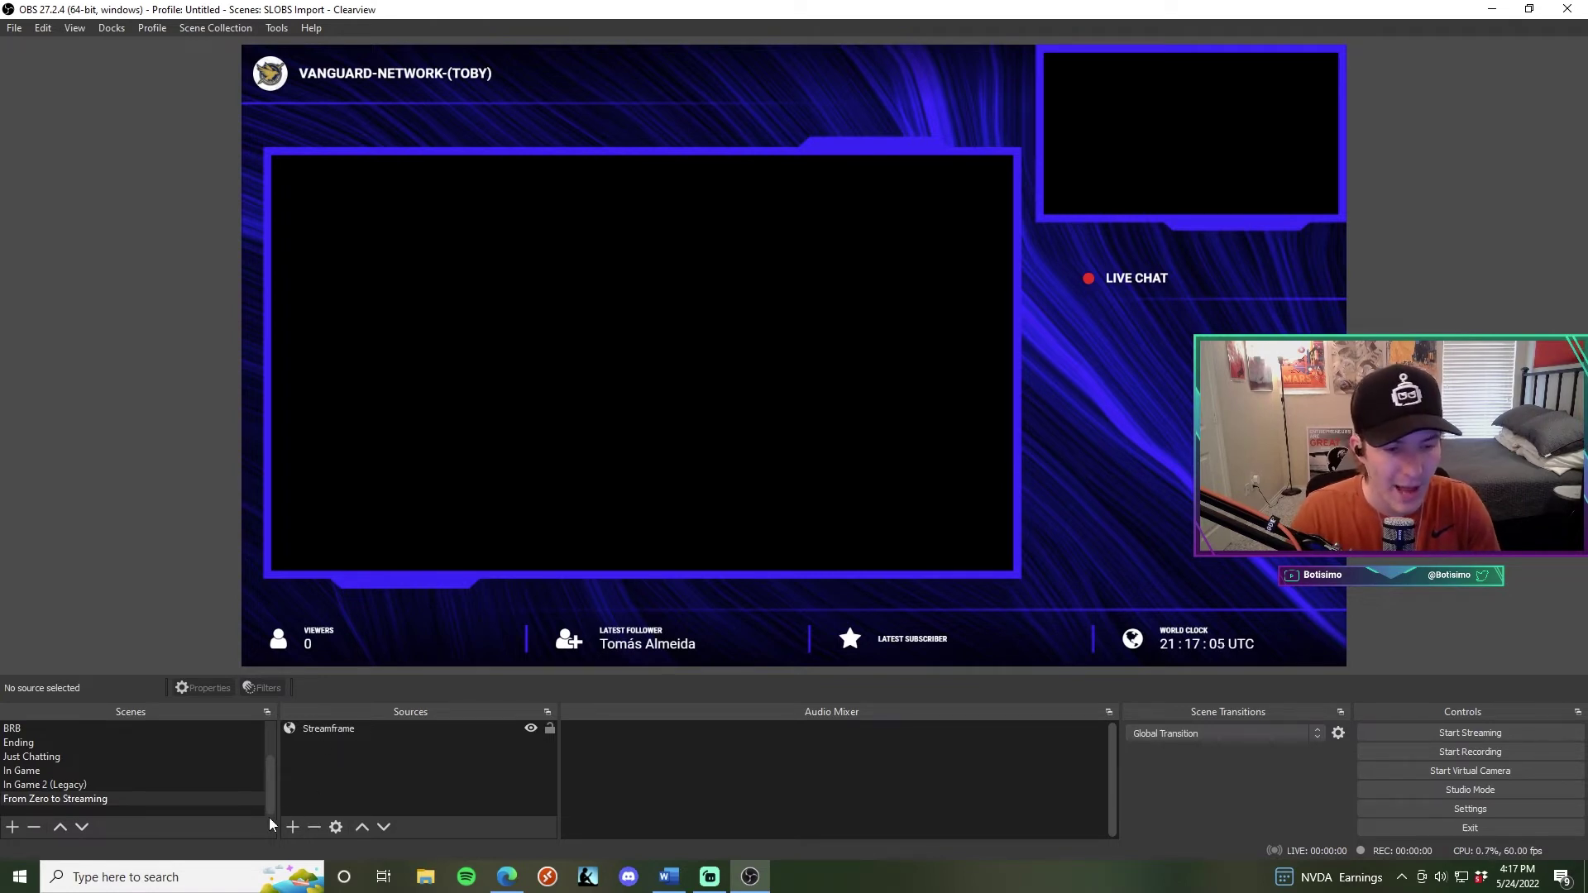
Step: Add an audio input capture source named Rode Podmic using the device Microphone (6- USB Audio CODEC)
{"action": "left_click", "coordinate": [293, 827]}
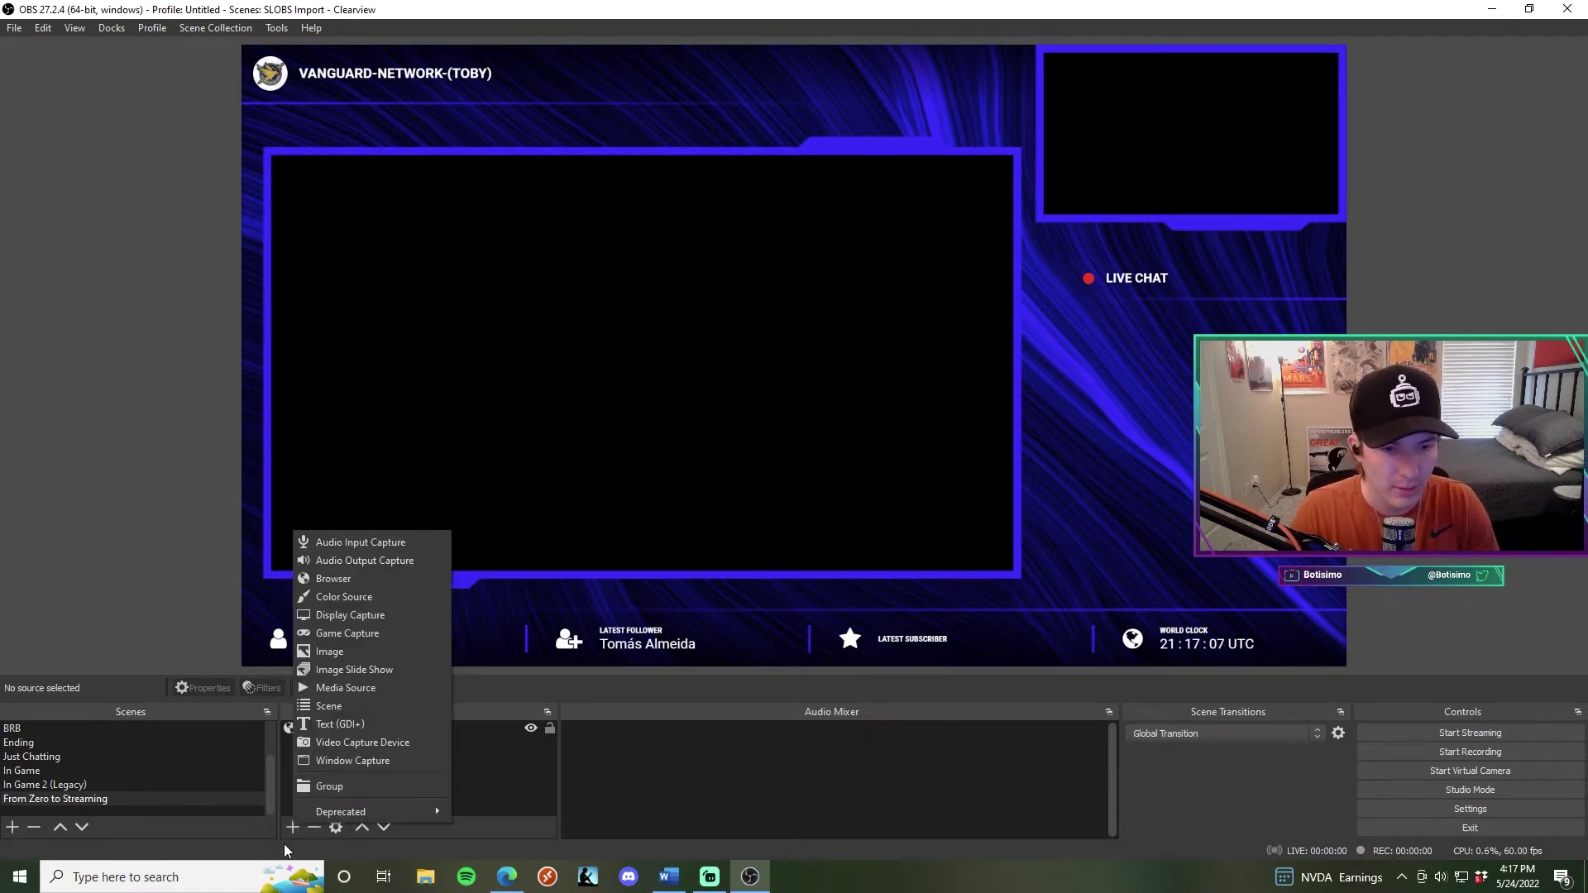
{"action": "left_click", "coordinate": [369, 542]}
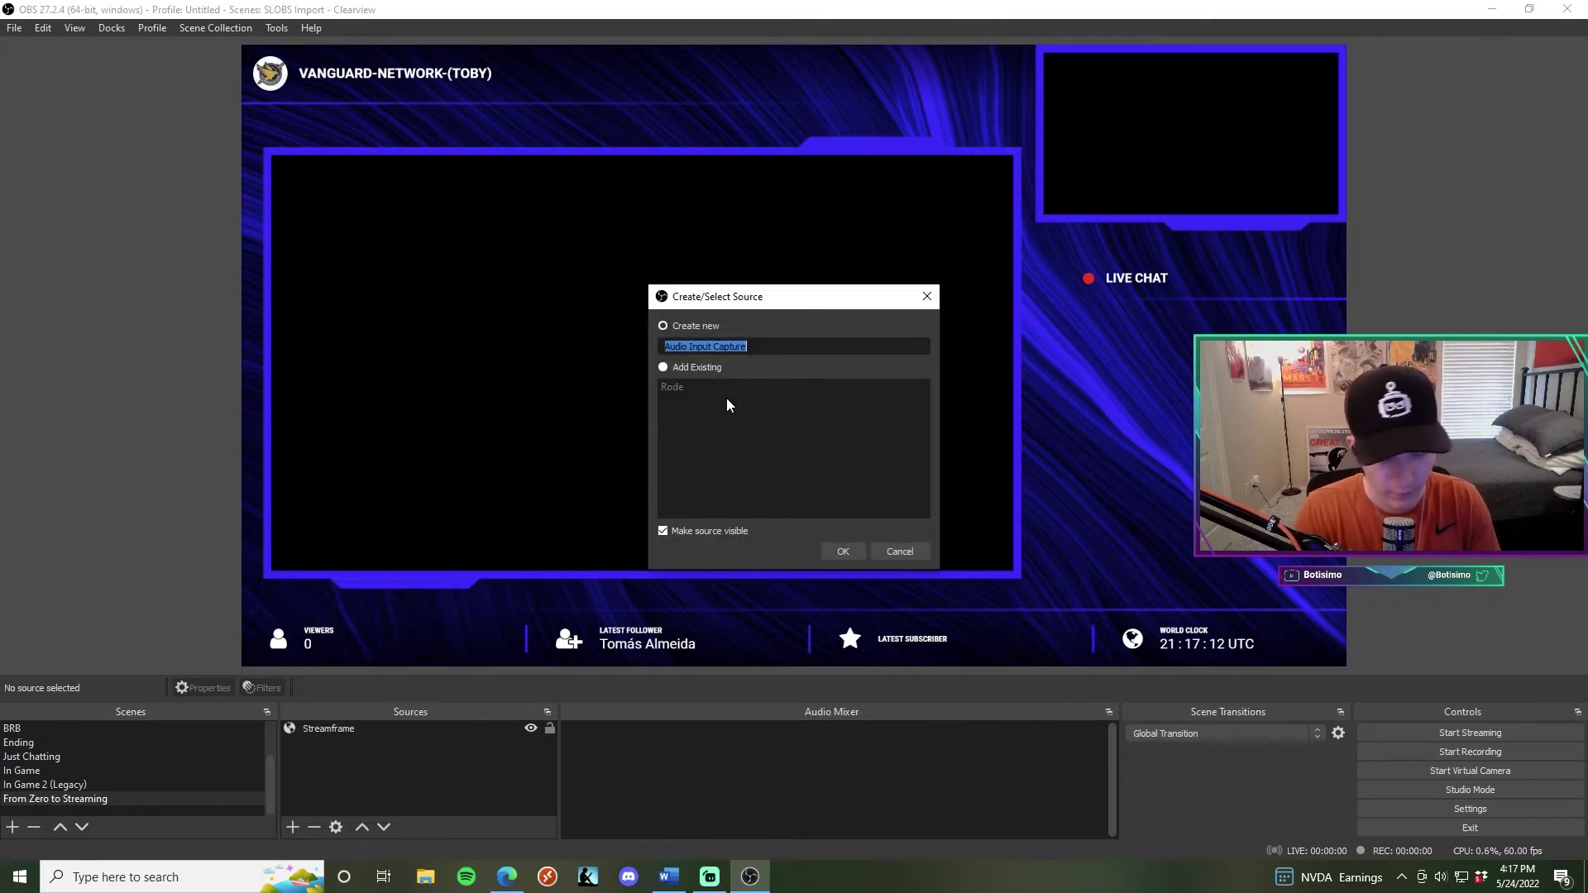
{"action": "type", "text": "Ride"}
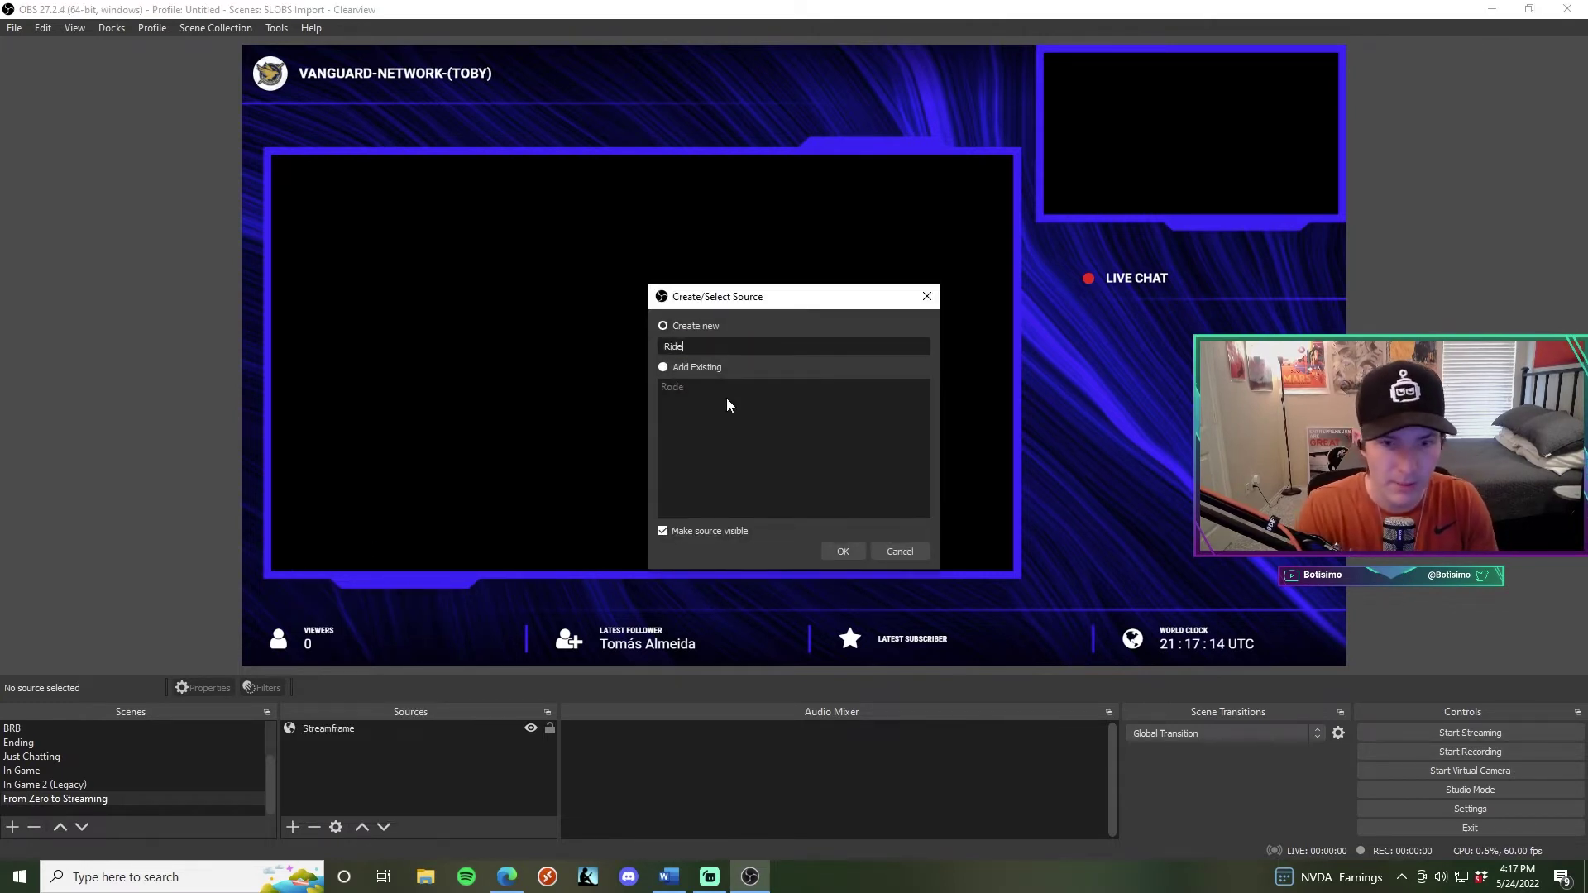
{"action": "type", "text": " Podmic"}
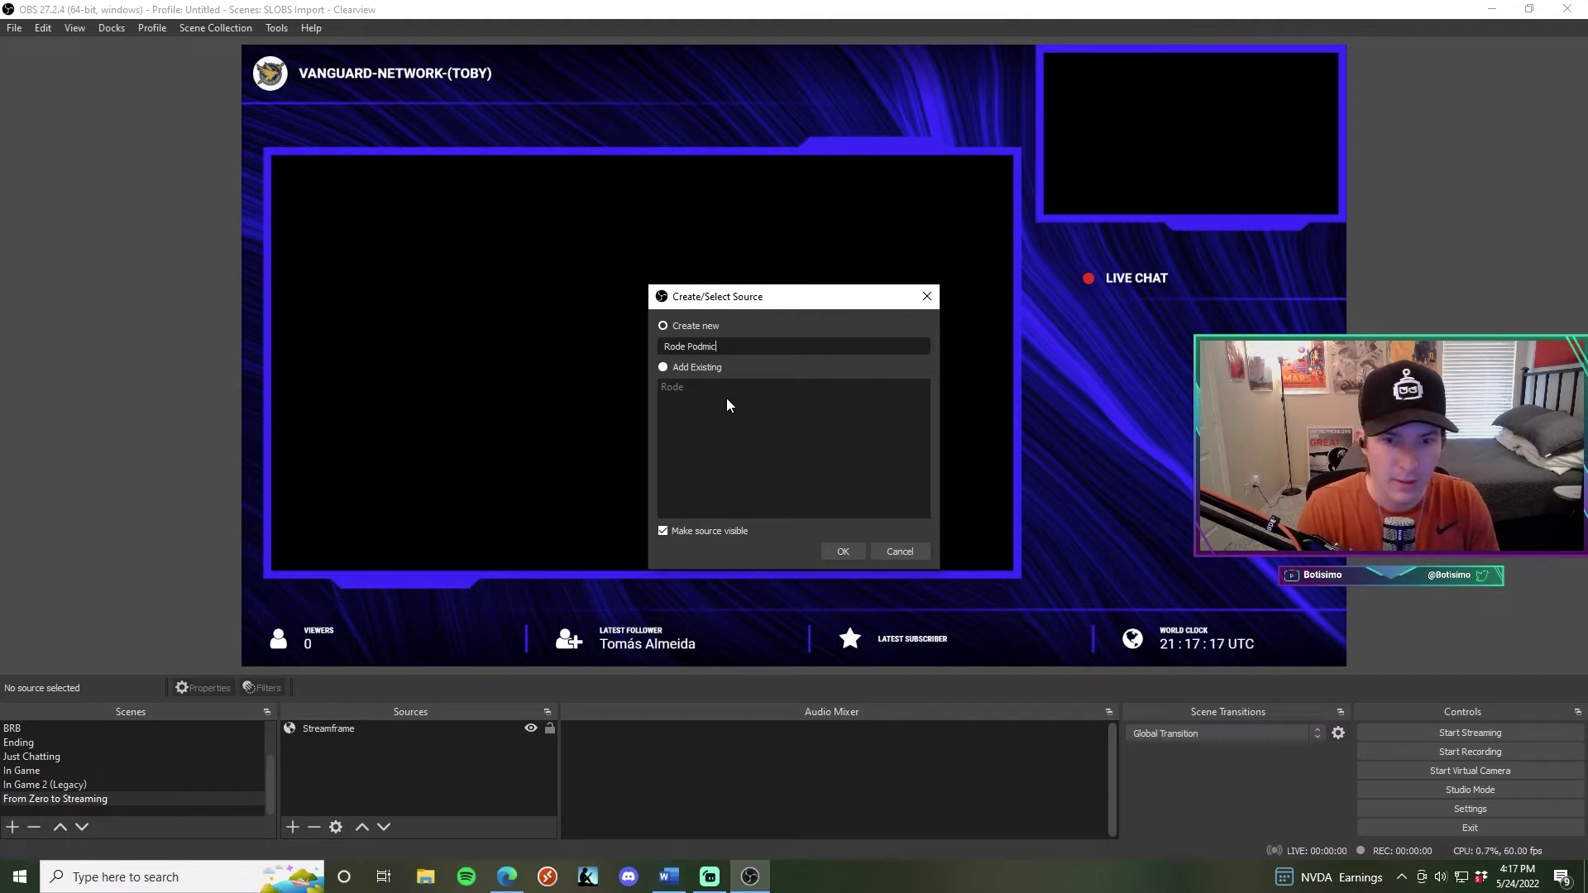
{"action": "left_click", "coordinate": [823, 552]}
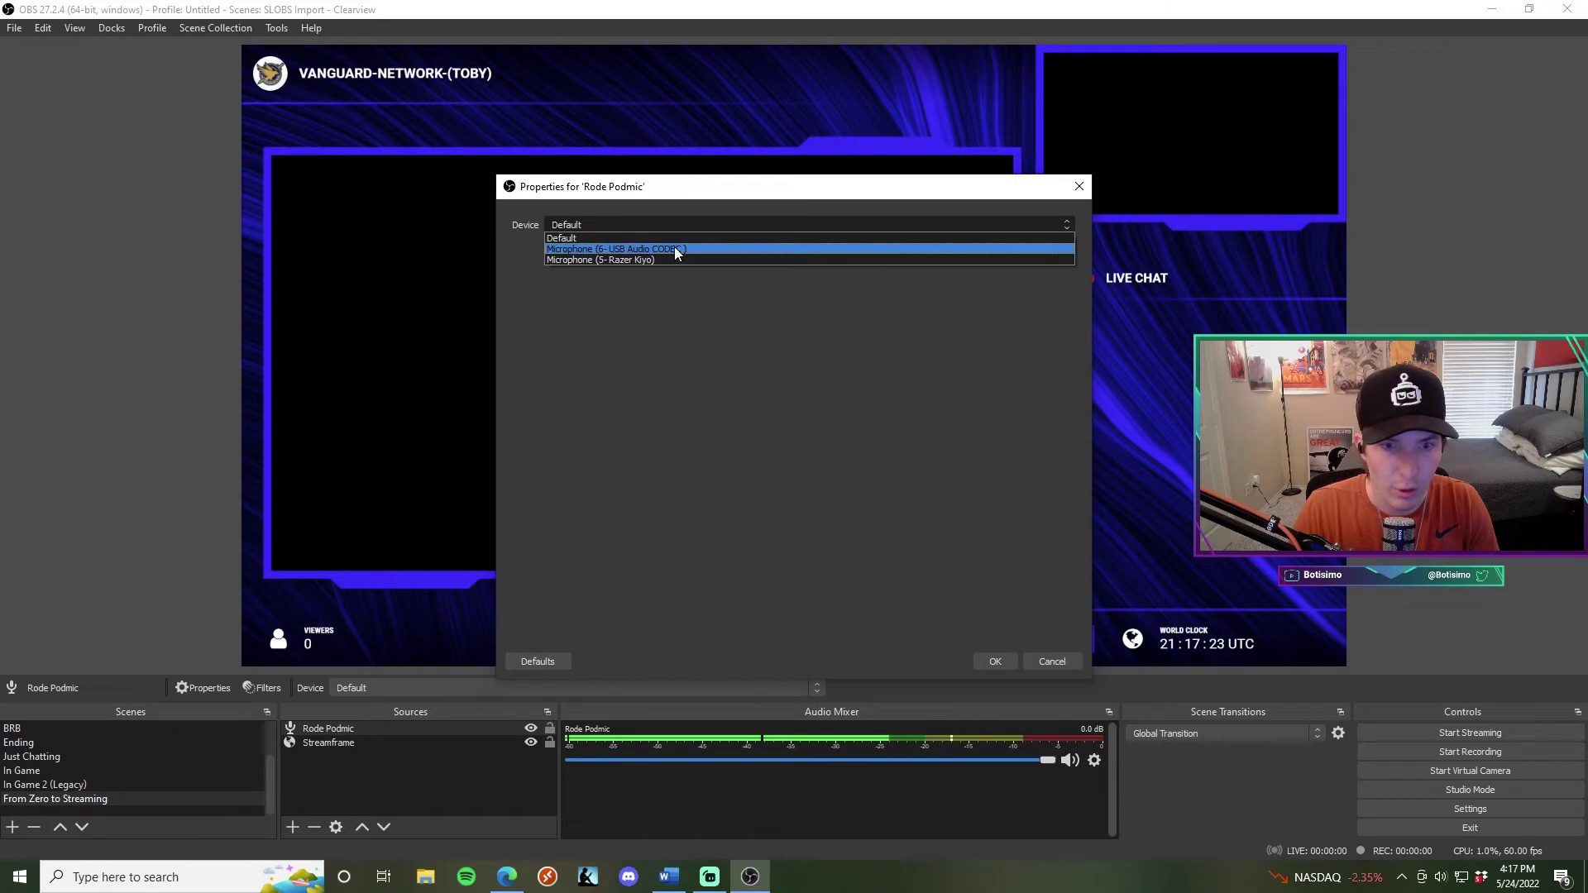
{"action": "left_click", "coordinate": [673, 247]}
{"action": "left_click", "coordinate": [993, 661]}
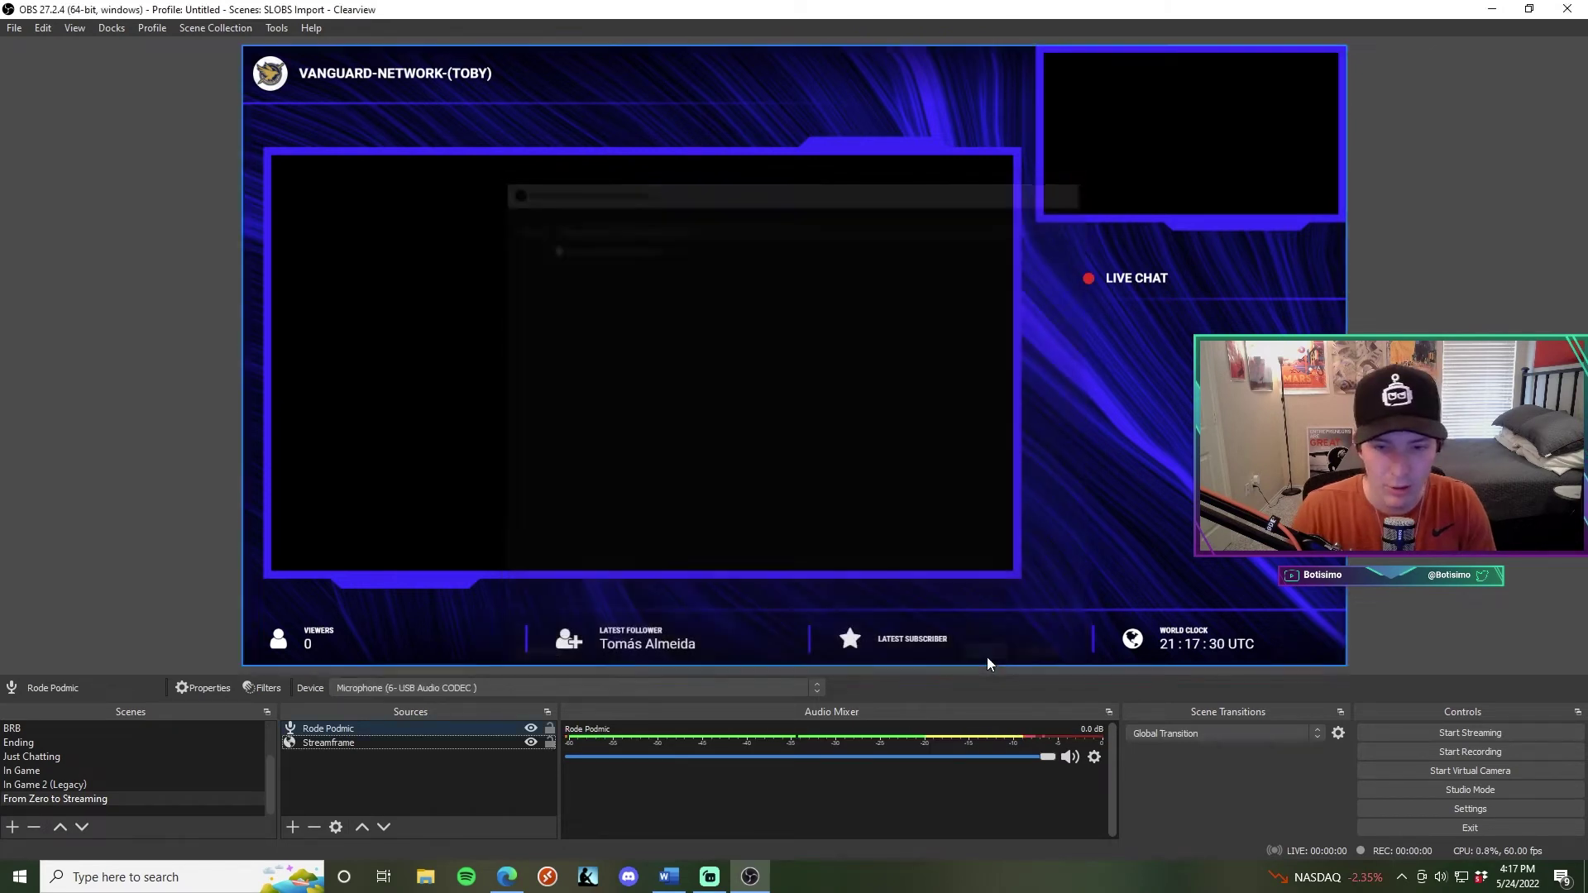
{"action": "left_click", "coordinate": [462, 762]}
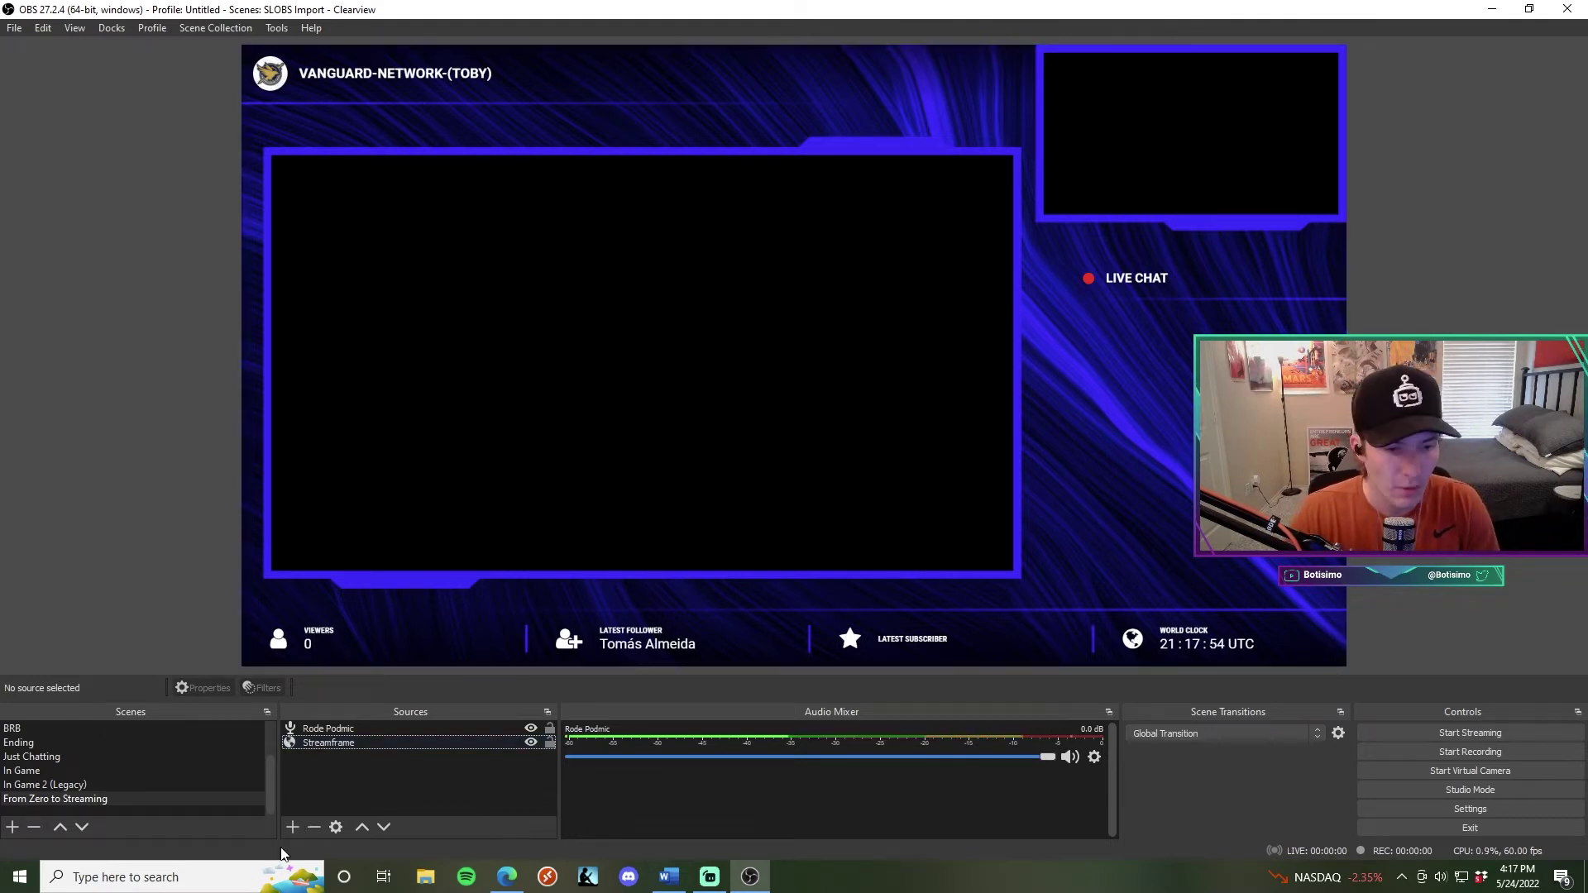
Step: Add an audio output capture source named Desktop Sound using the device Speakers (Realtek(R) Audio)
{"action": "left_click", "coordinate": [291, 825]}
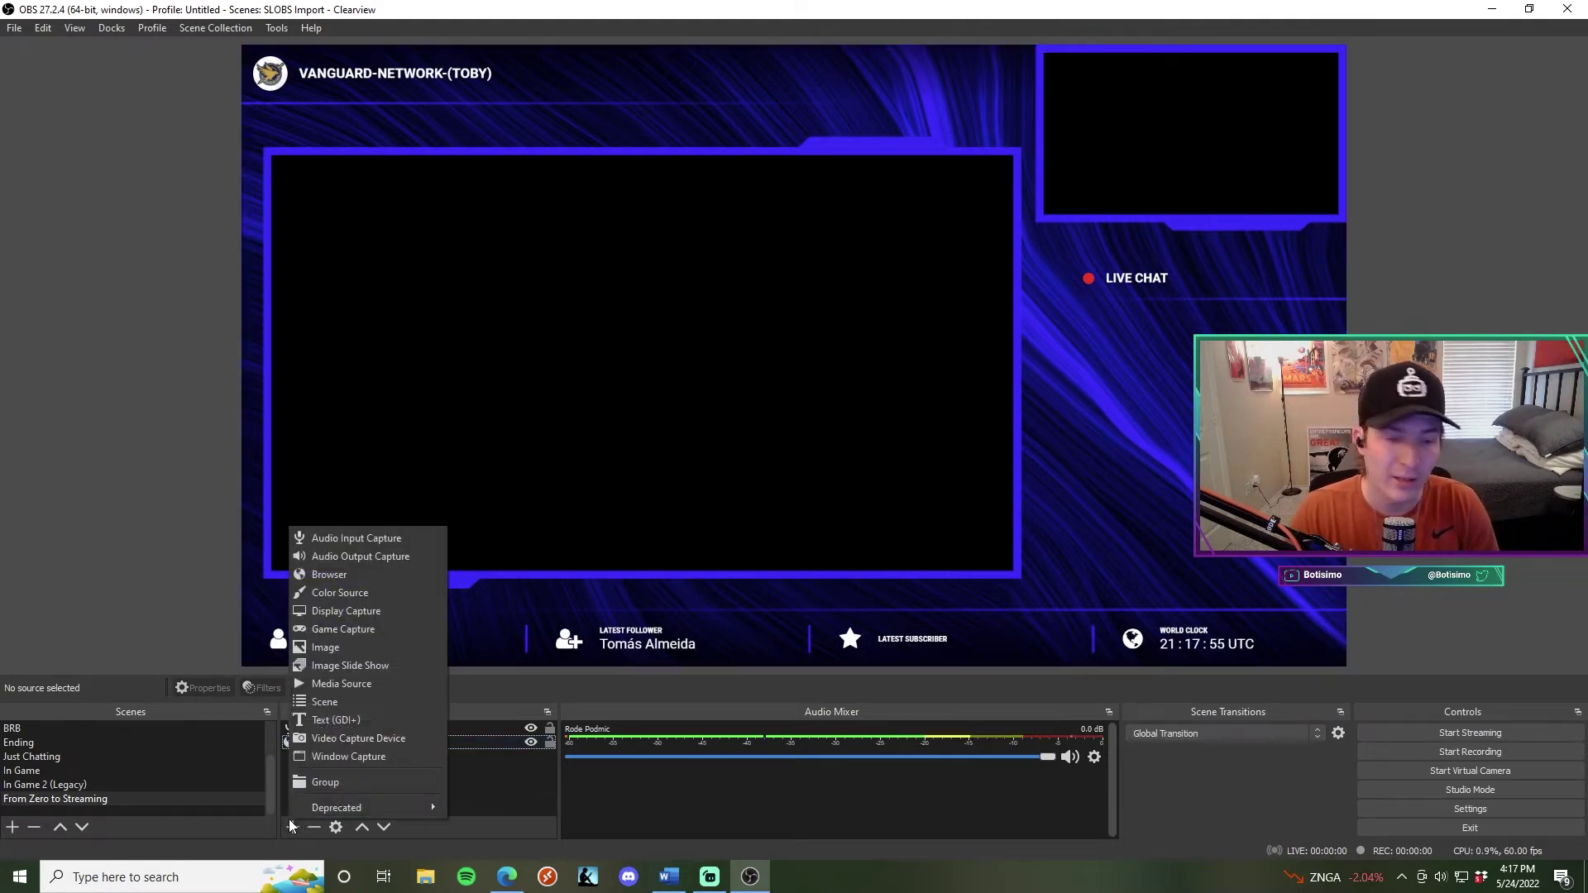
{"action": "left_click", "coordinate": [364, 557]}
{"action": "type", "text": "Deskt"}
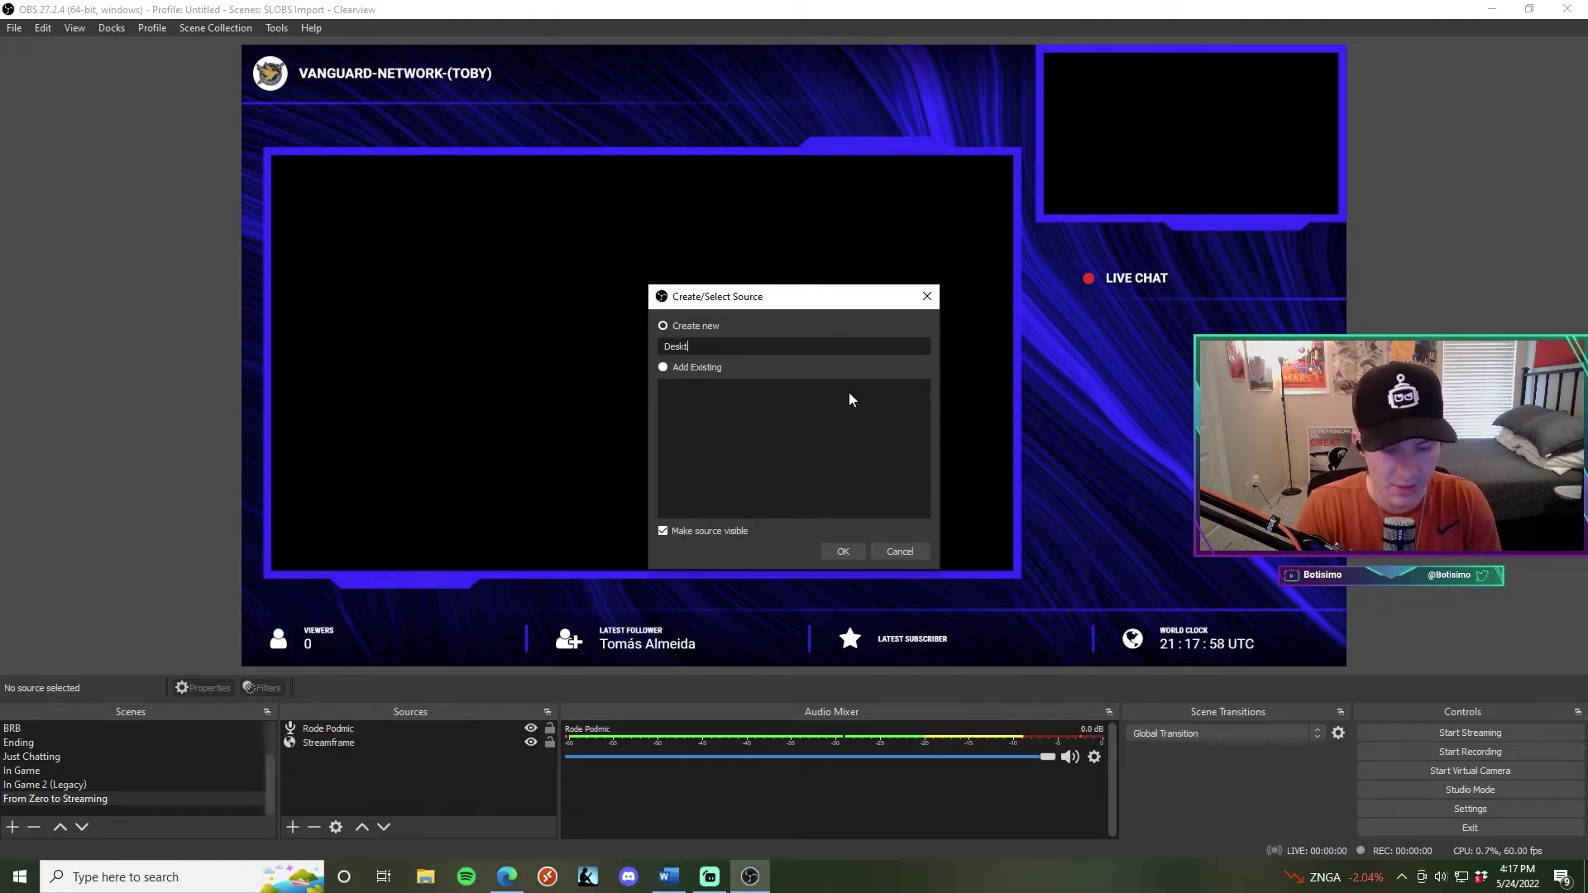
{"action": "type", "text": "op Sound"}
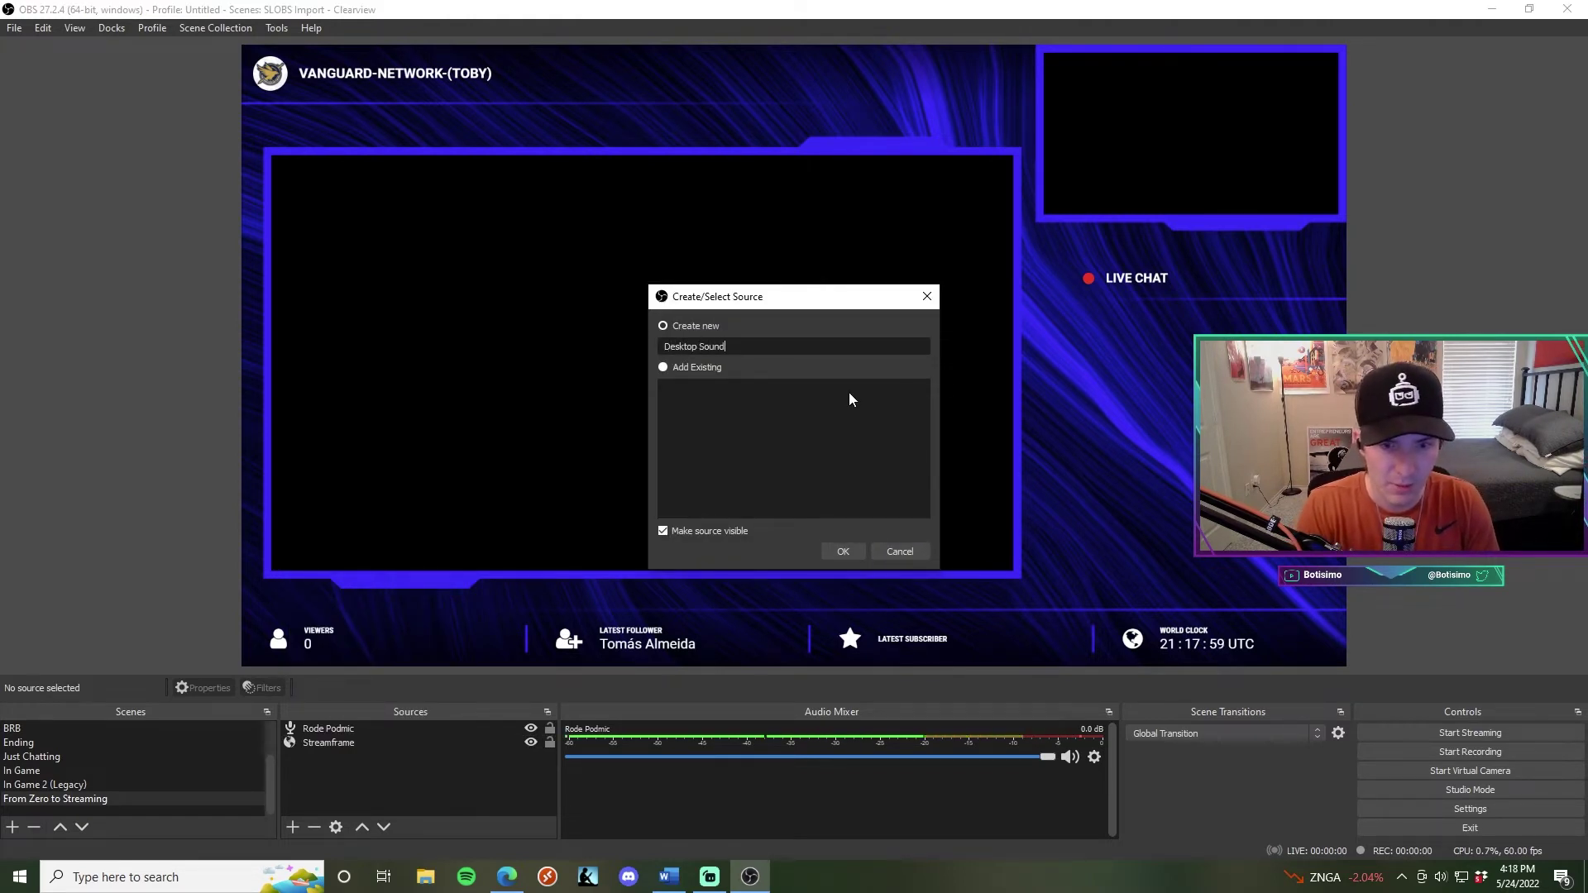
{"action": "left_click", "coordinate": [836, 549]}
{"action": "left_click", "coordinate": [669, 225]}
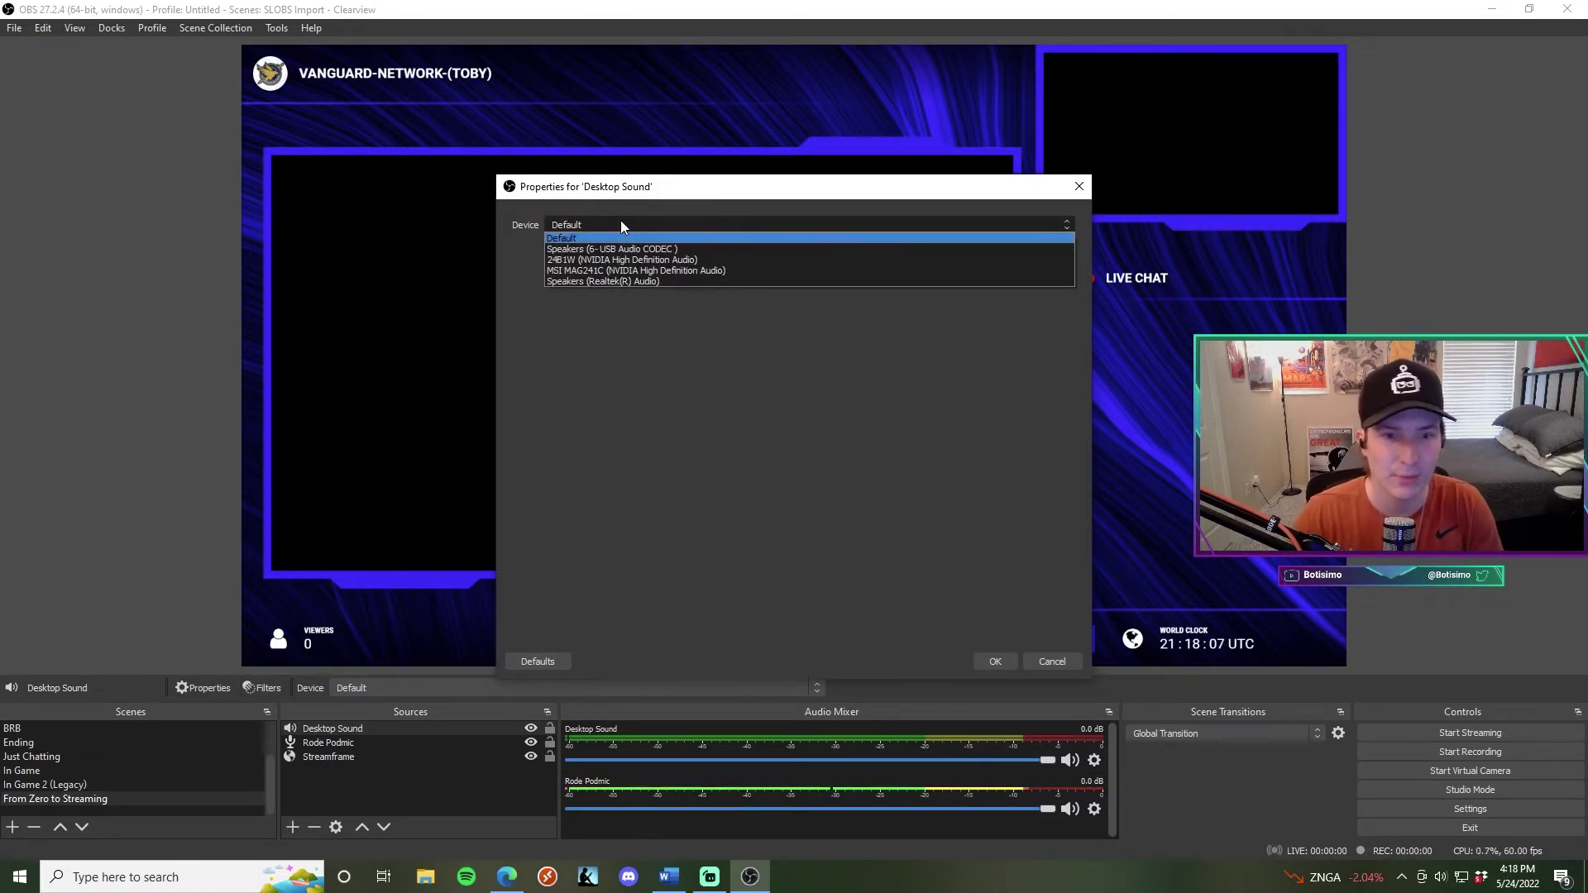
{"action": "left_click", "coordinate": [633, 280]}
{"action": "left_click", "coordinate": [996, 662]}
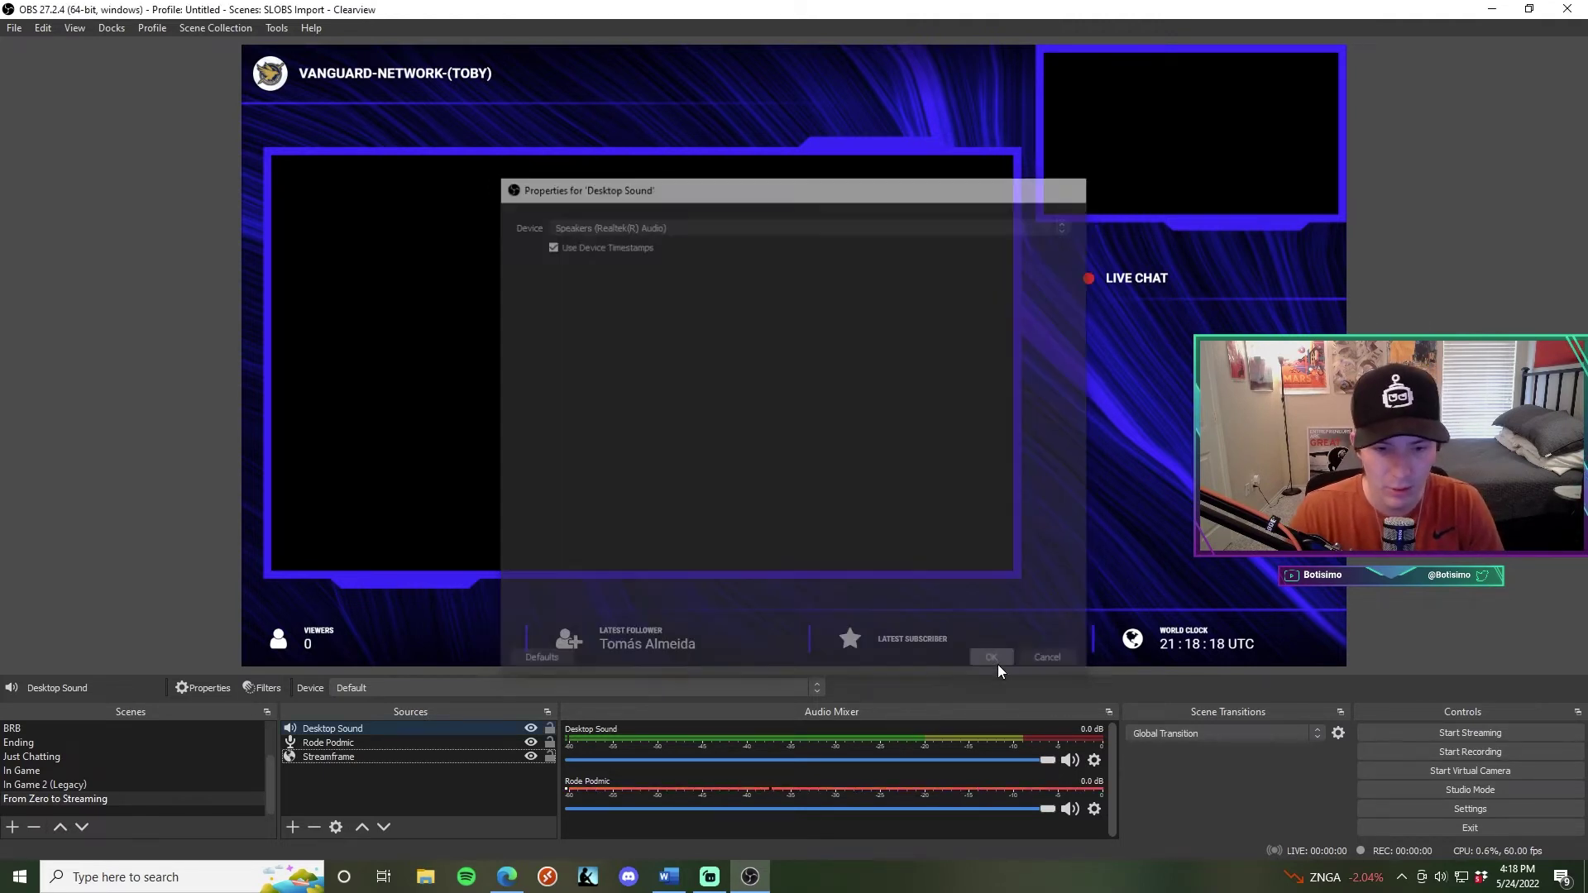
{"action": "left_click", "coordinate": [369, 778]}
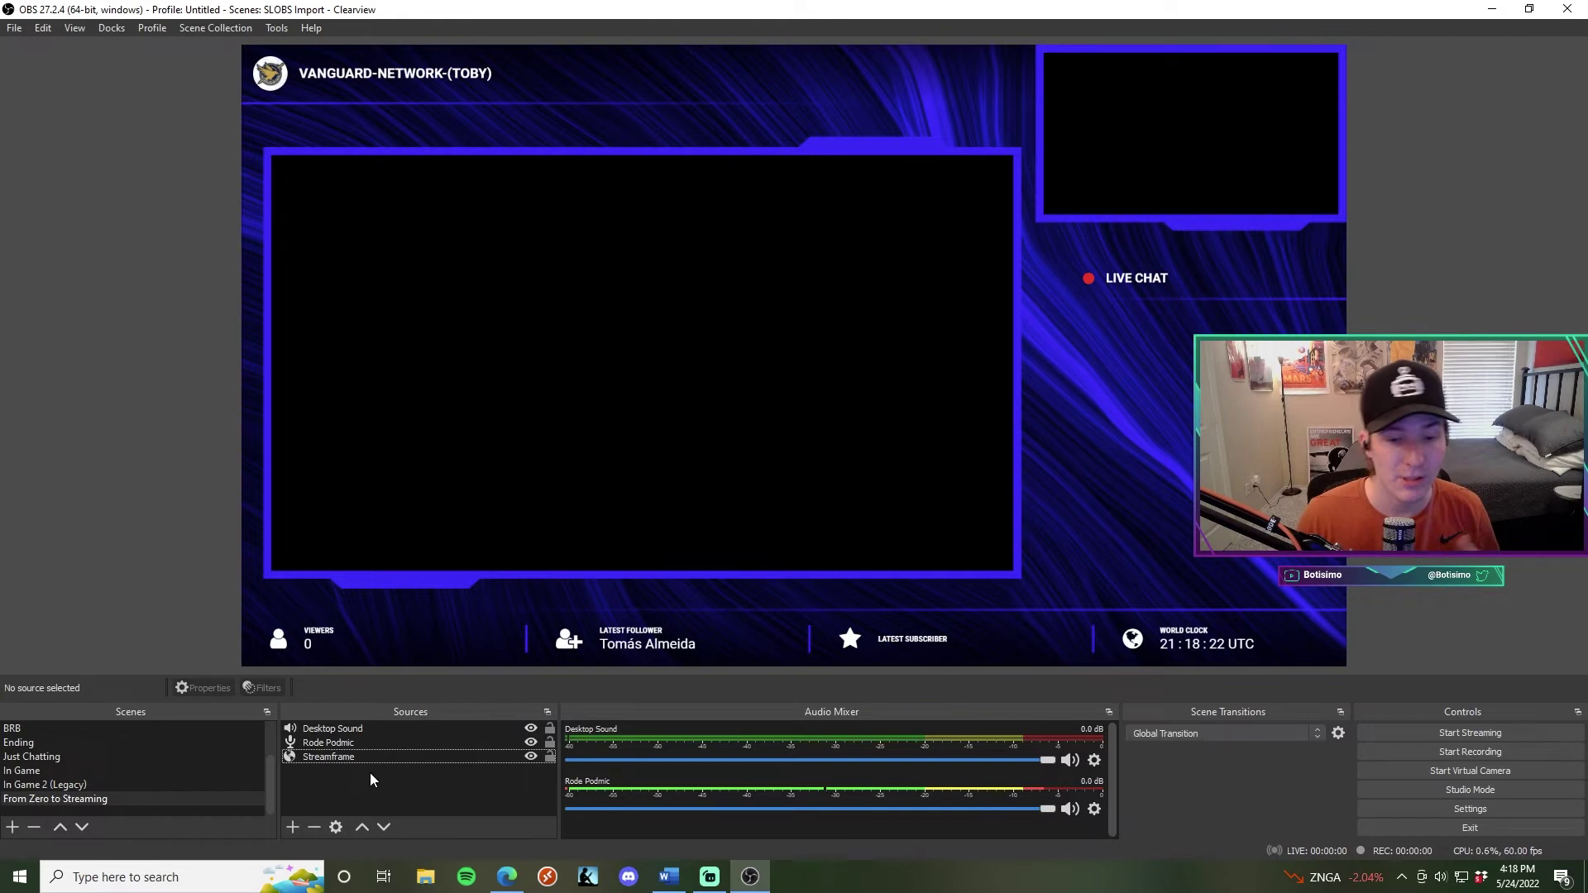
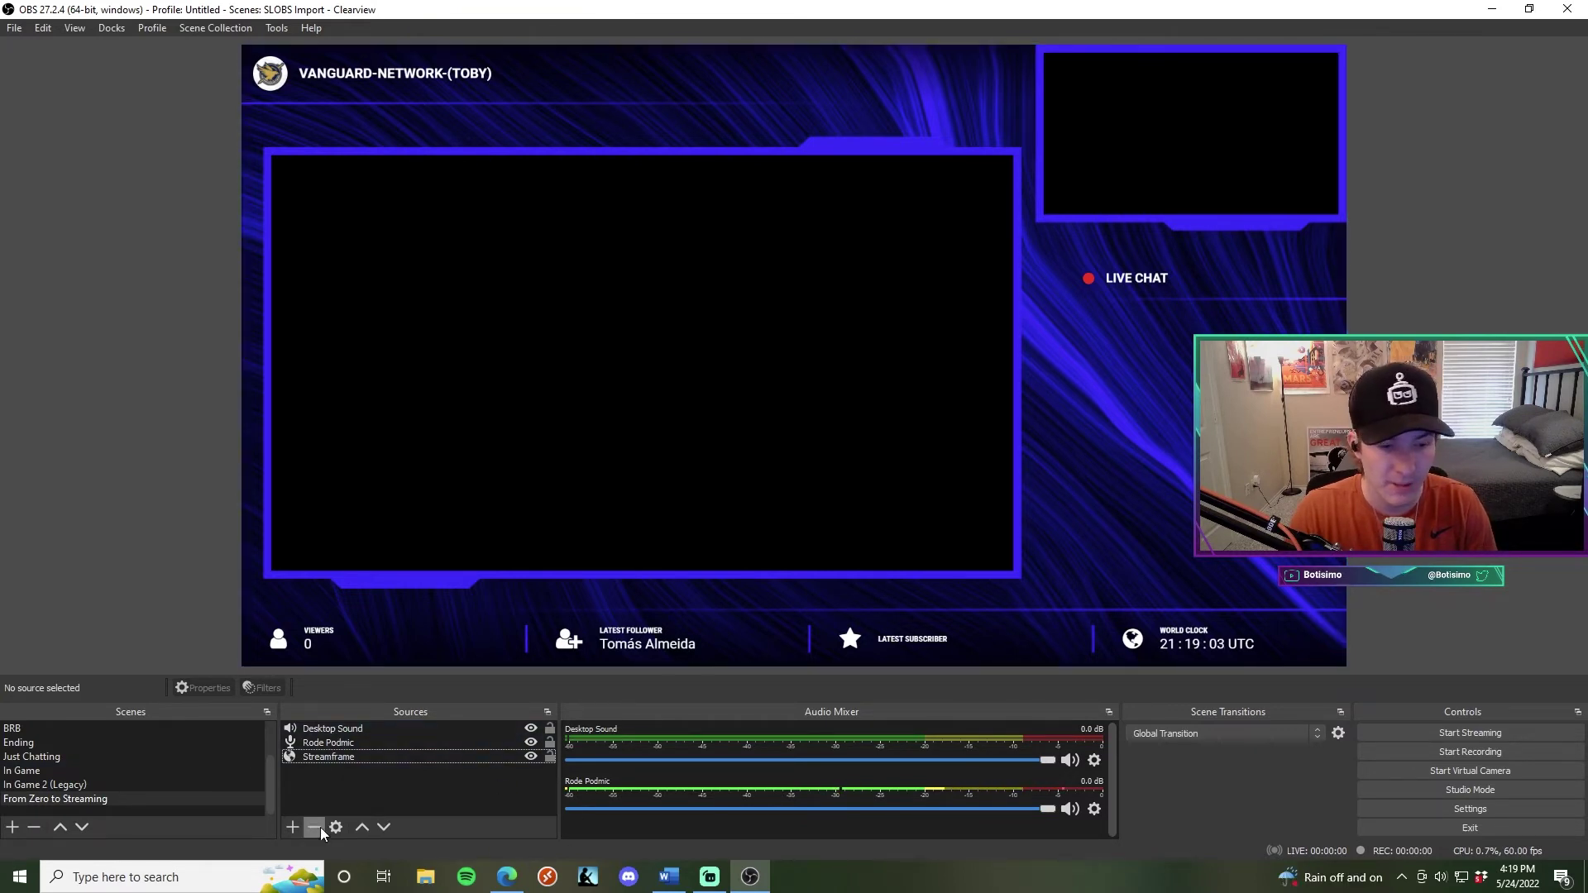
Step: Add a display capture source named Display 1 that captures Display 2: 1920x1080 @ -1920,0
{"action": "left_click", "coordinate": [293, 827]}
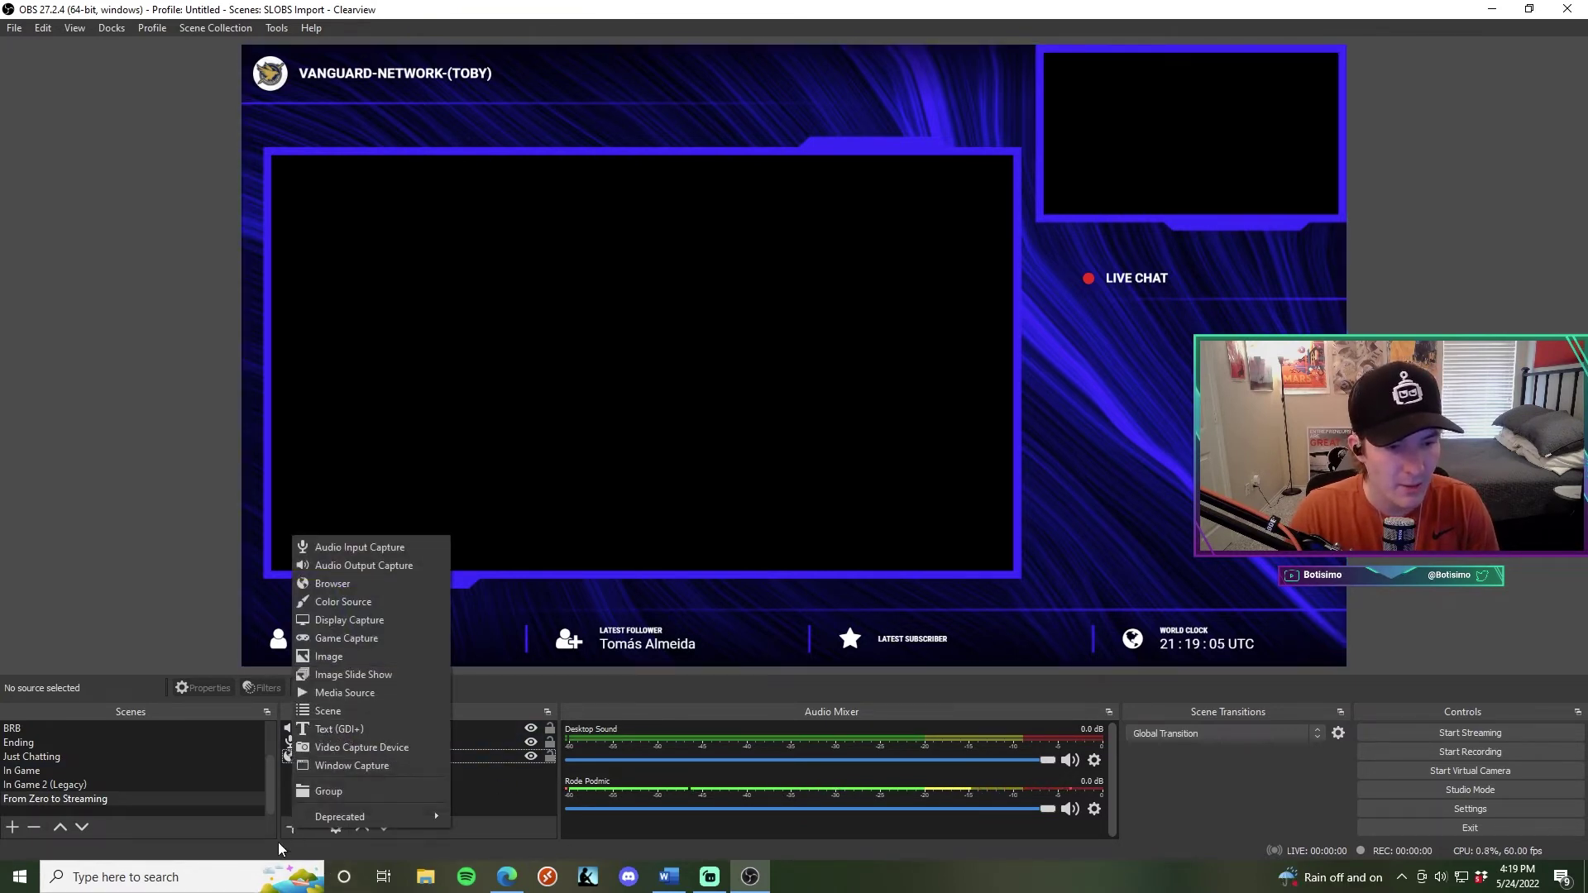
{"action": "left_click", "coordinate": [357, 621]}
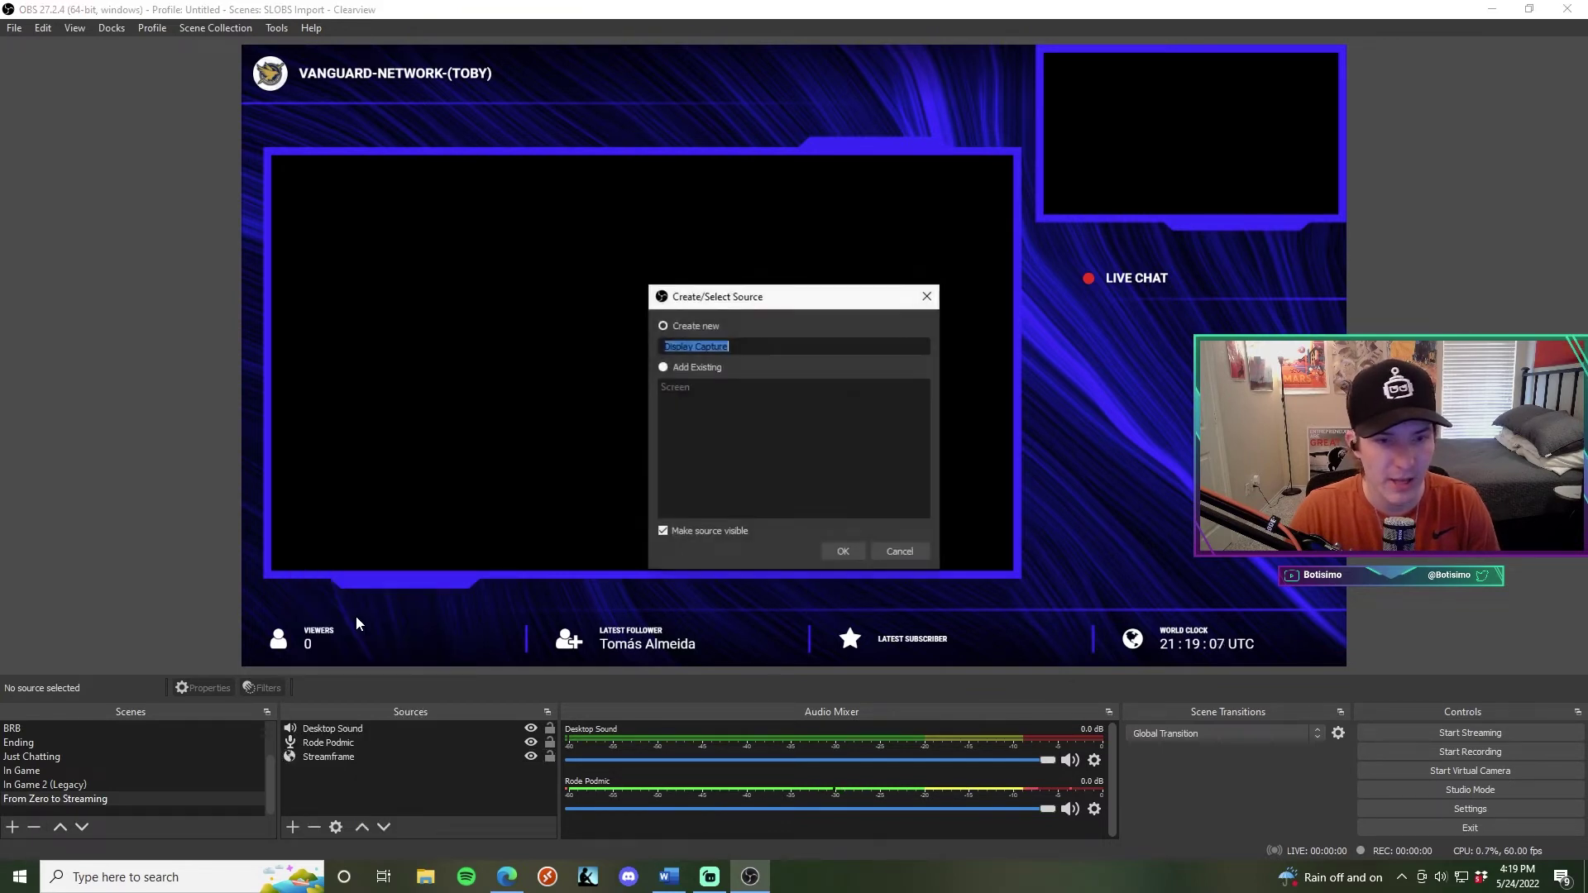
{"action": "type", "text": "Disp"}
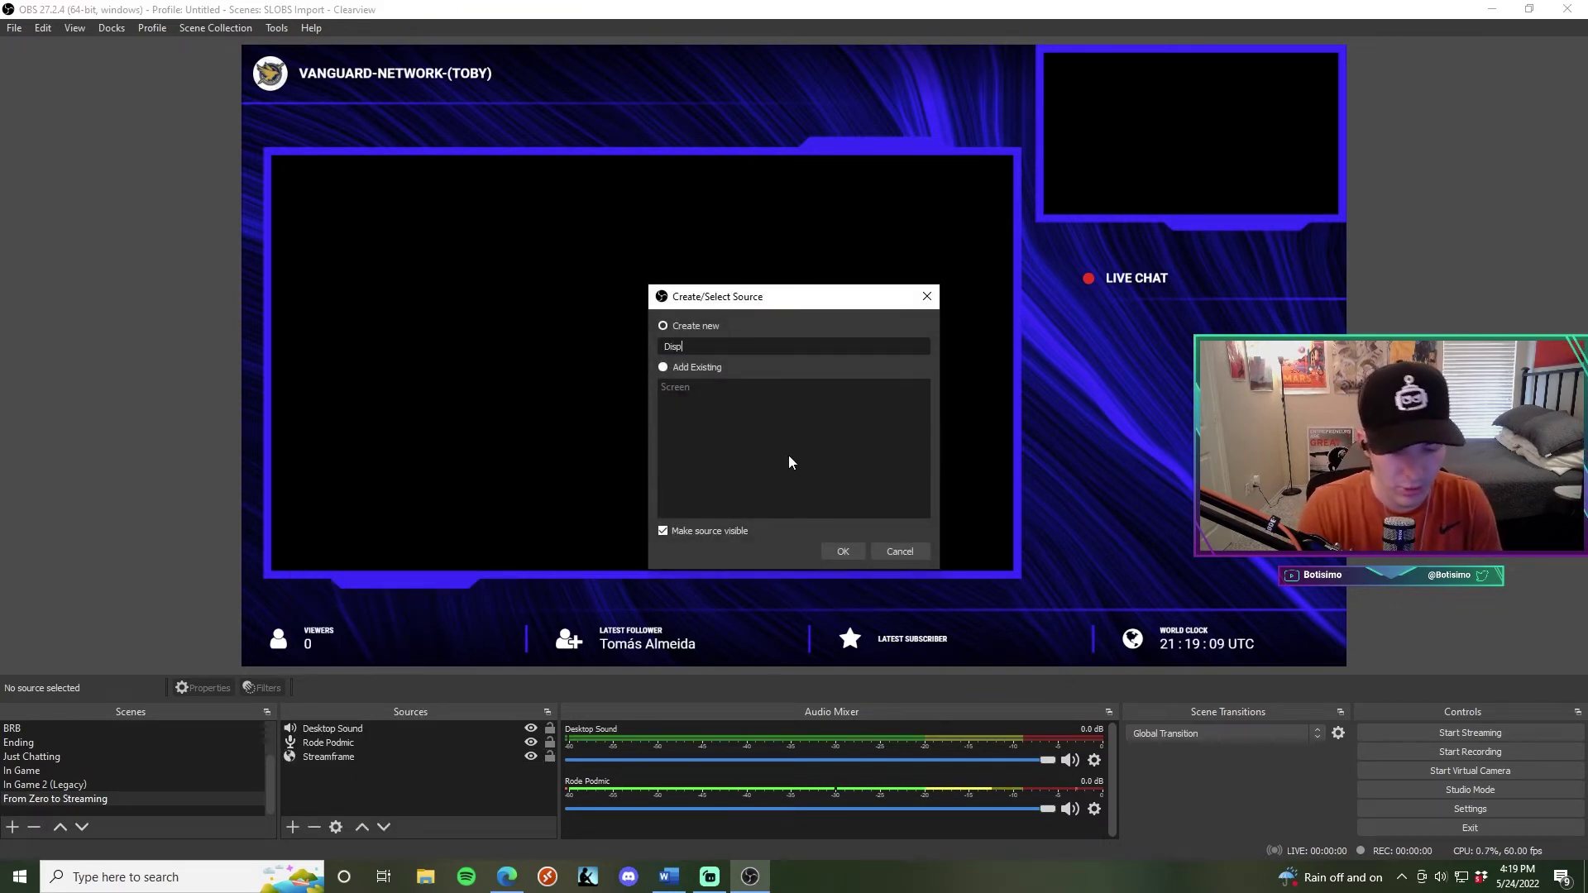
{"action": "type", "text": "lay 1"}
{"action": "left_click", "coordinate": [842, 551]}
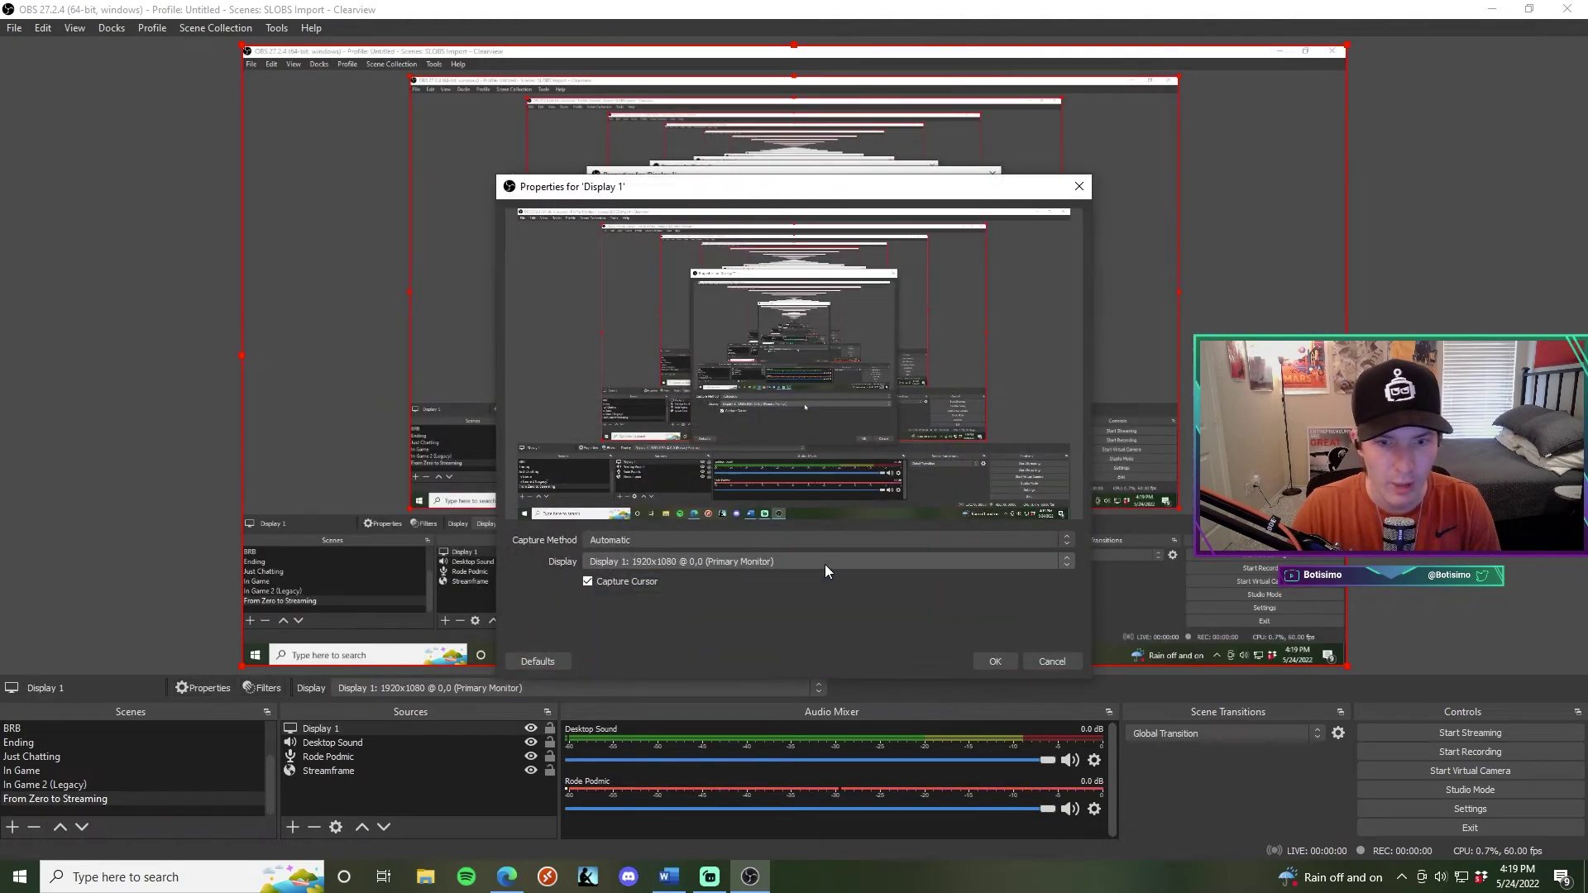
{"action": "left_click", "coordinate": [687, 560]}
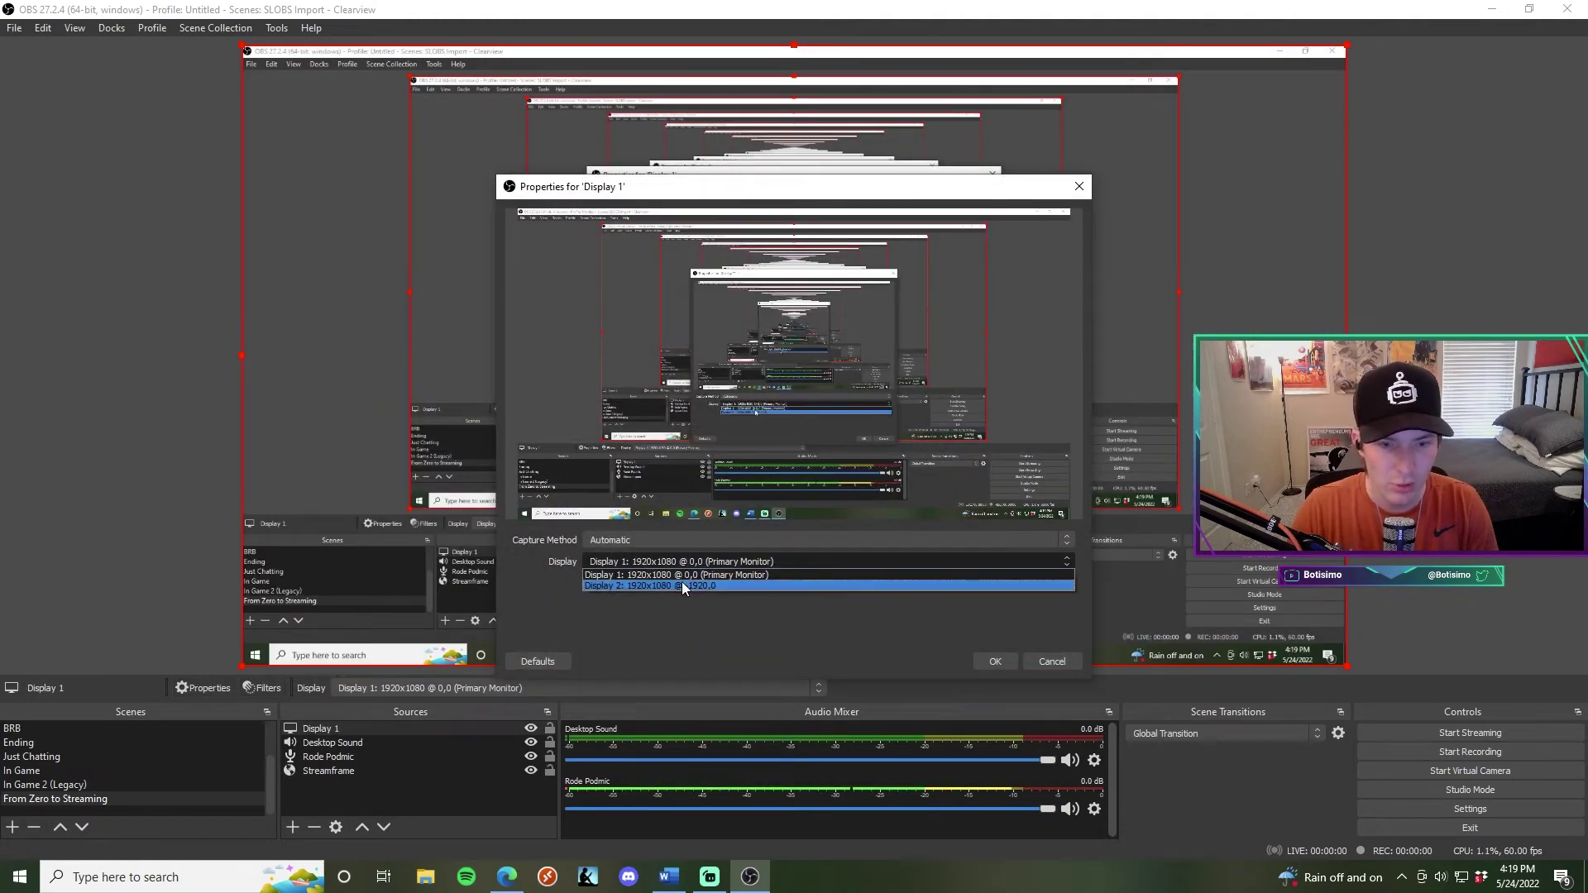
{"action": "left_click", "coordinate": [682, 584]}
{"action": "key", "text": "Return"}
{"action": "left_click", "coordinate": [167, 514]}
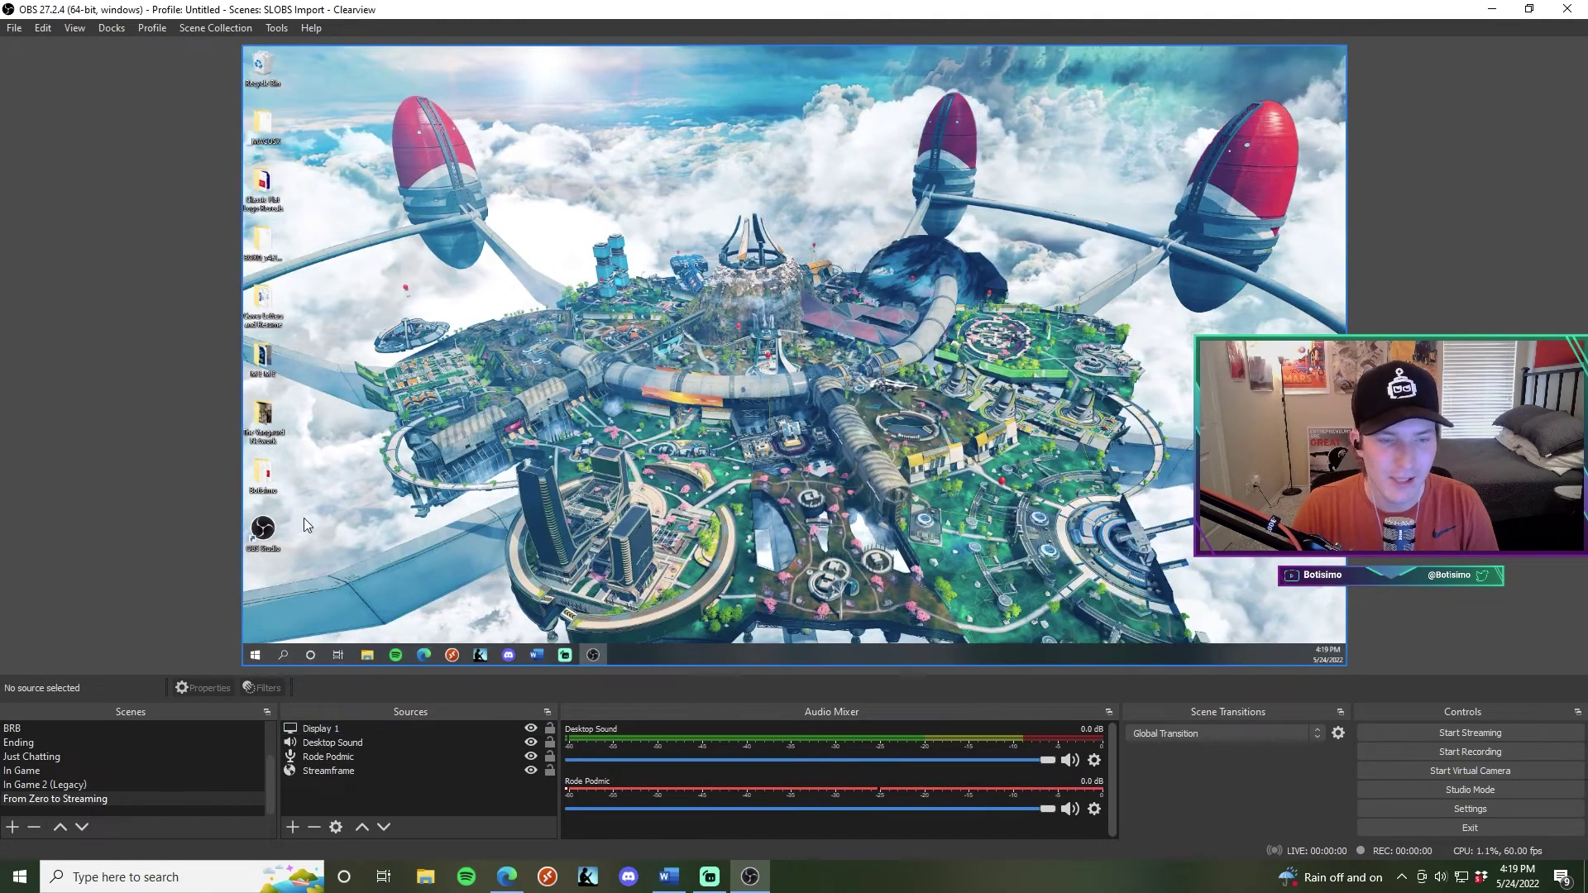
Step: Place the Display 1 source beneath Streamframe in the source order and scale it to fill the large main window of the frame
{"action": "left_click", "coordinate": [435, 403]}
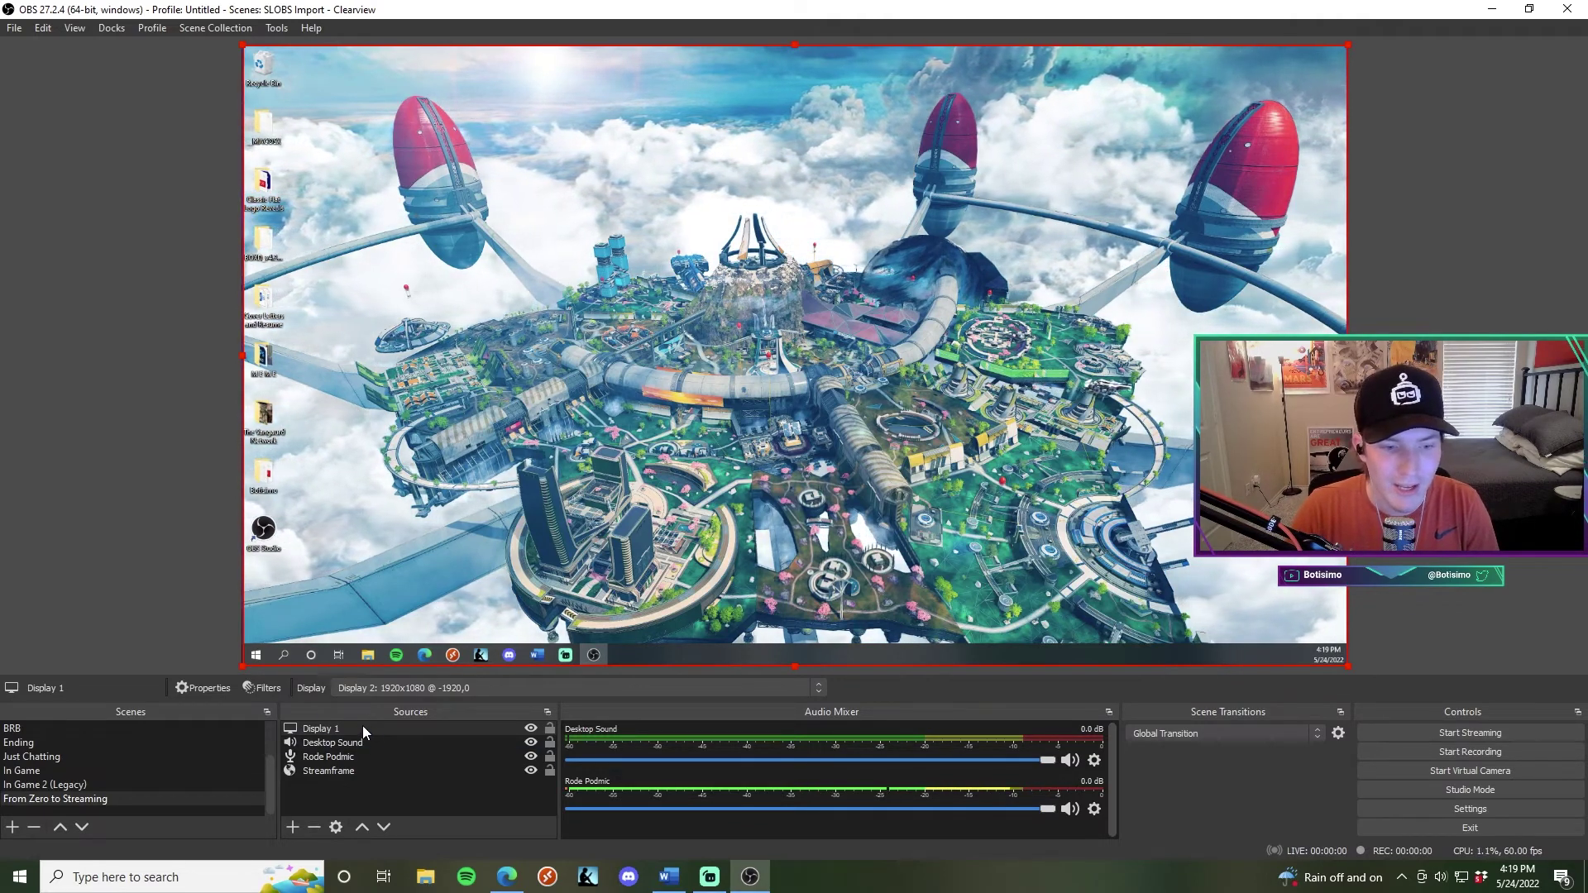
{"action": "left_click_drag", "start_coordinate": [362, 727], "coordinate": [356, 772]}
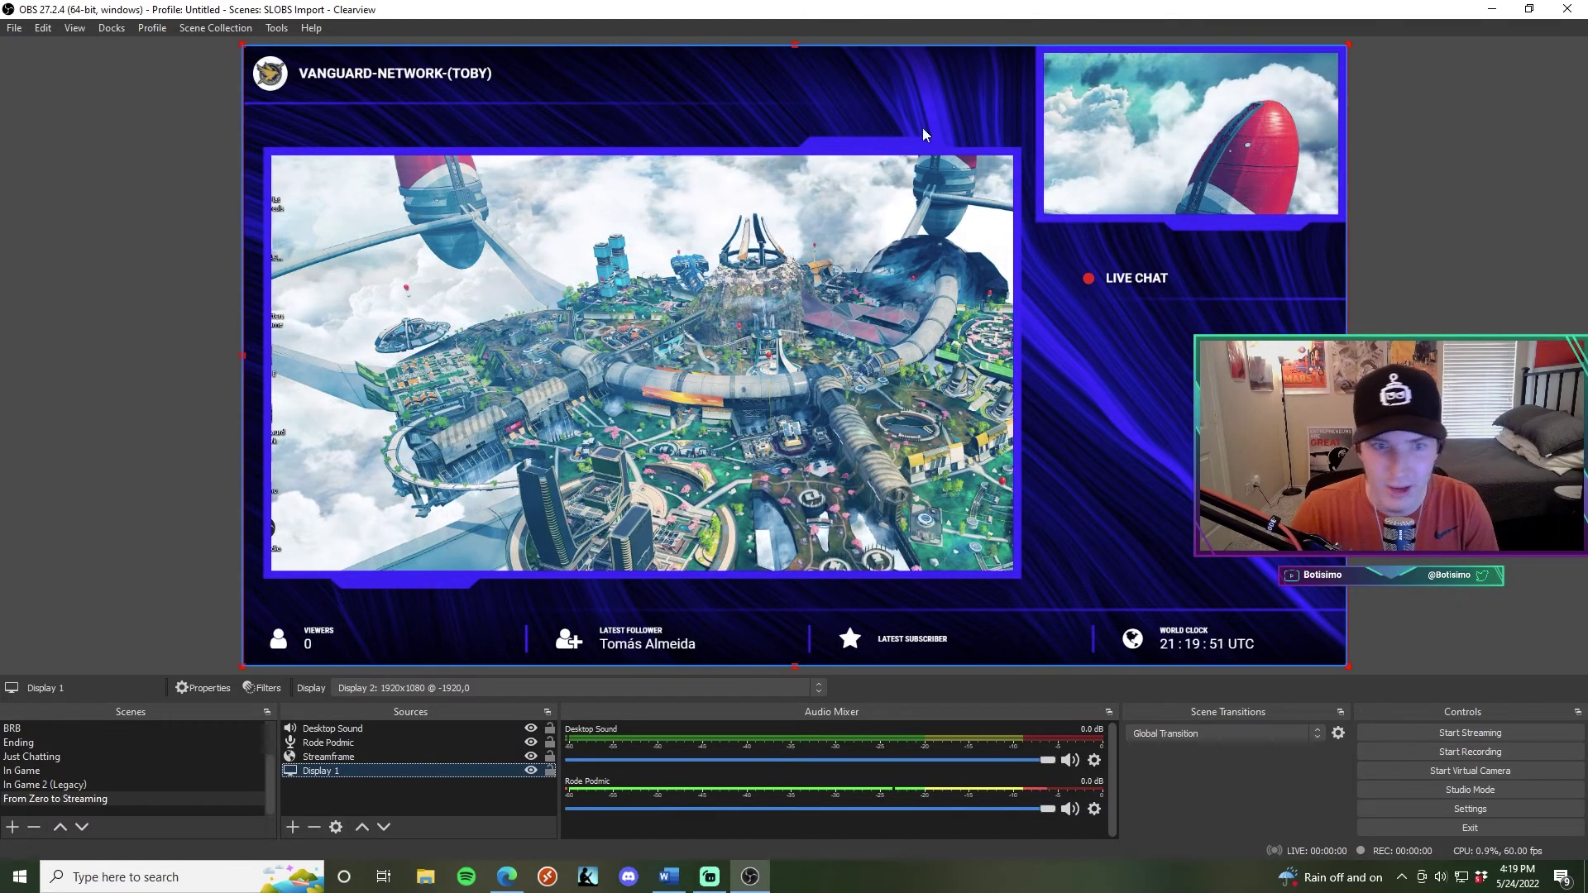
{"action": "left_click_drag", "start_coordinate": [1347, 46], "coordinate": [953, 269]}
{"action": "left_click_drag", "start_coordinate": [859, 324], "coordinate": [886, 217]}
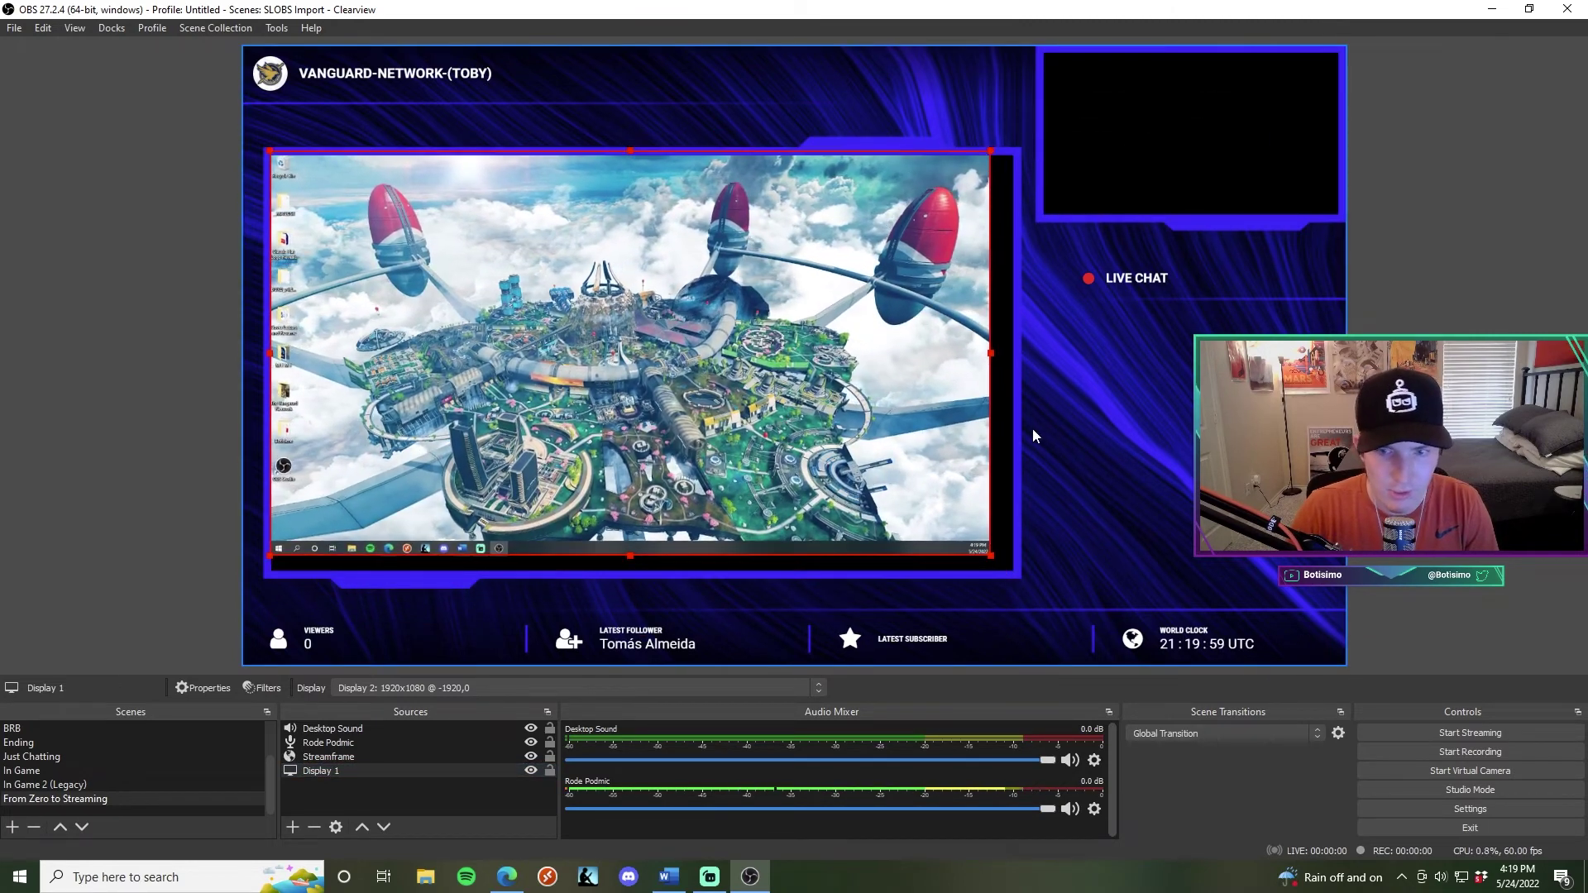
{"action": "left_click_drag", "start_coordinate": [992, 353], "coordinate": [1016, 354]}
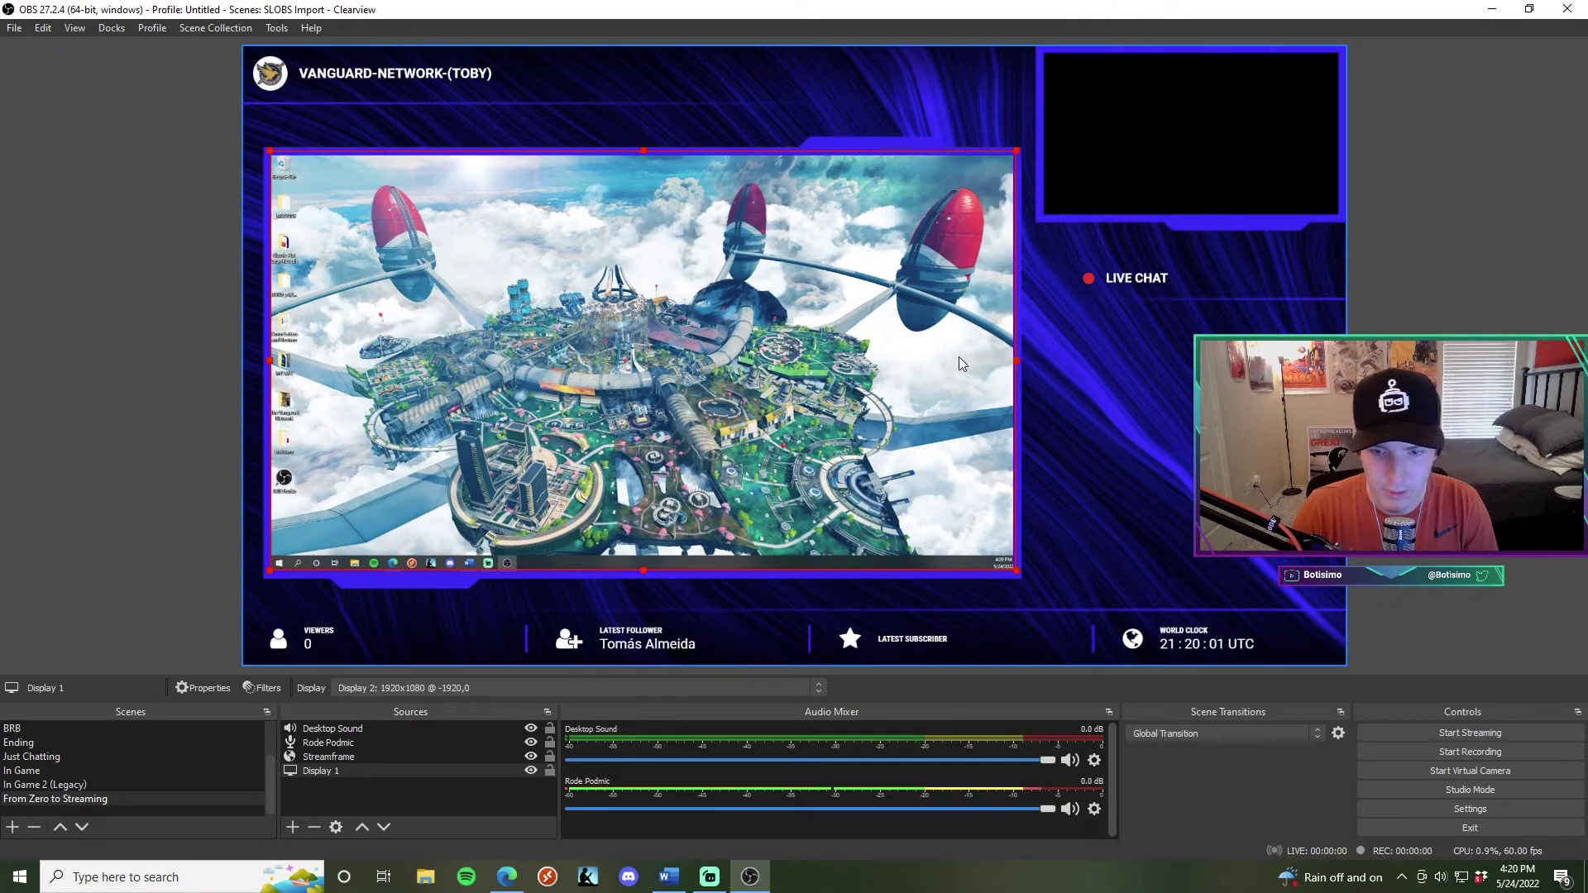
{"action": "left_click", "coordinate": [1005, 440]}
{"action": "left_click", "coordinate": [356, 796]}
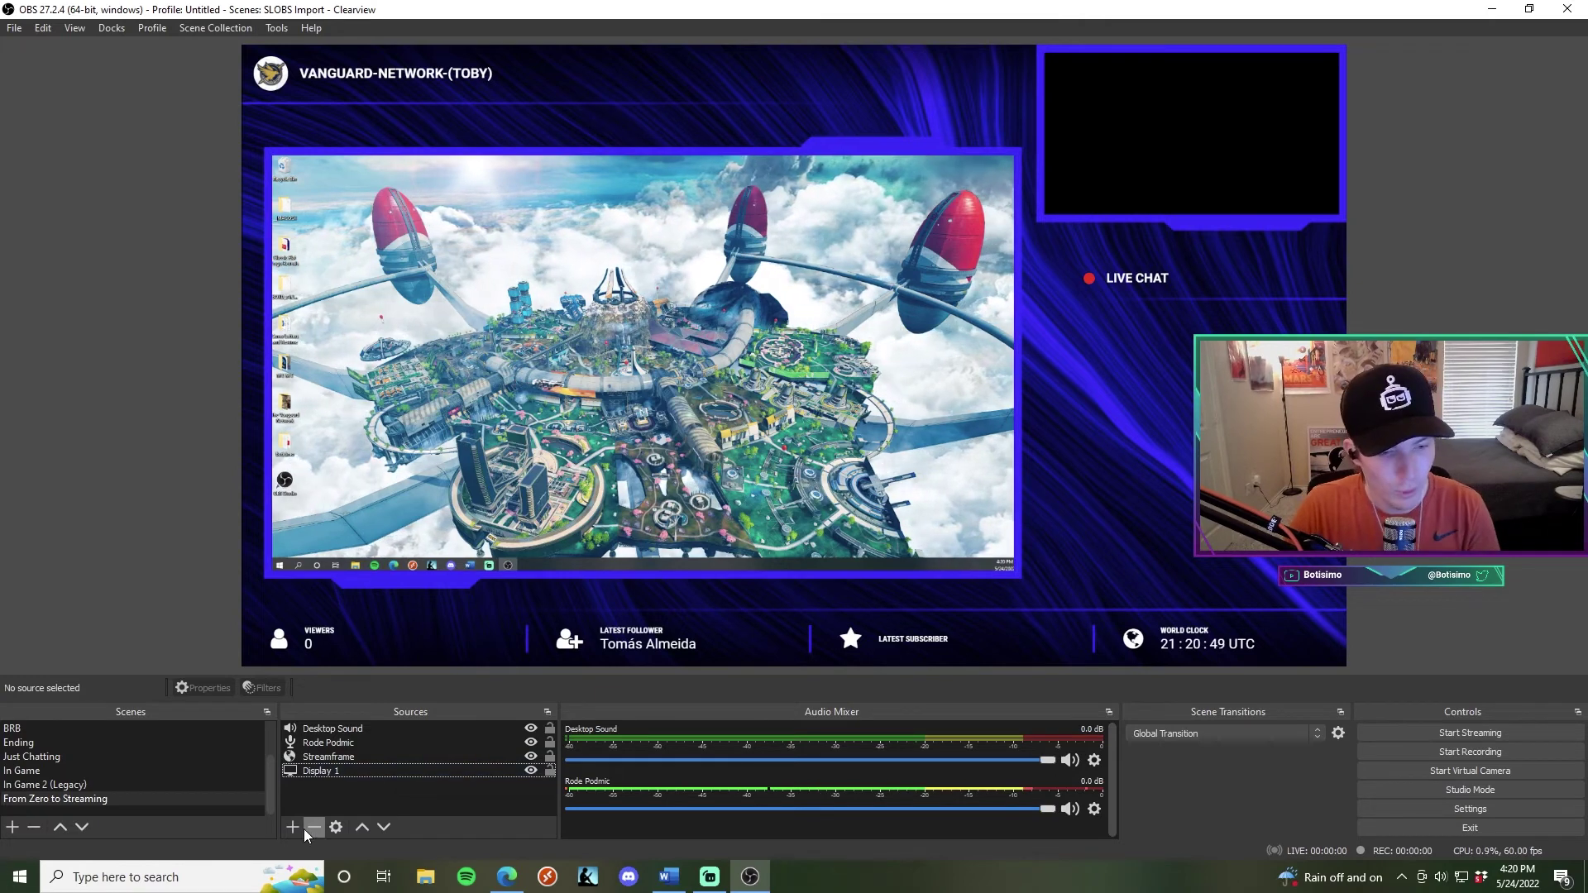
Step: Add a new video capture device source named Razer Kiyo to the scene
{"action": "left_click", "coordinate": [294, 828]}
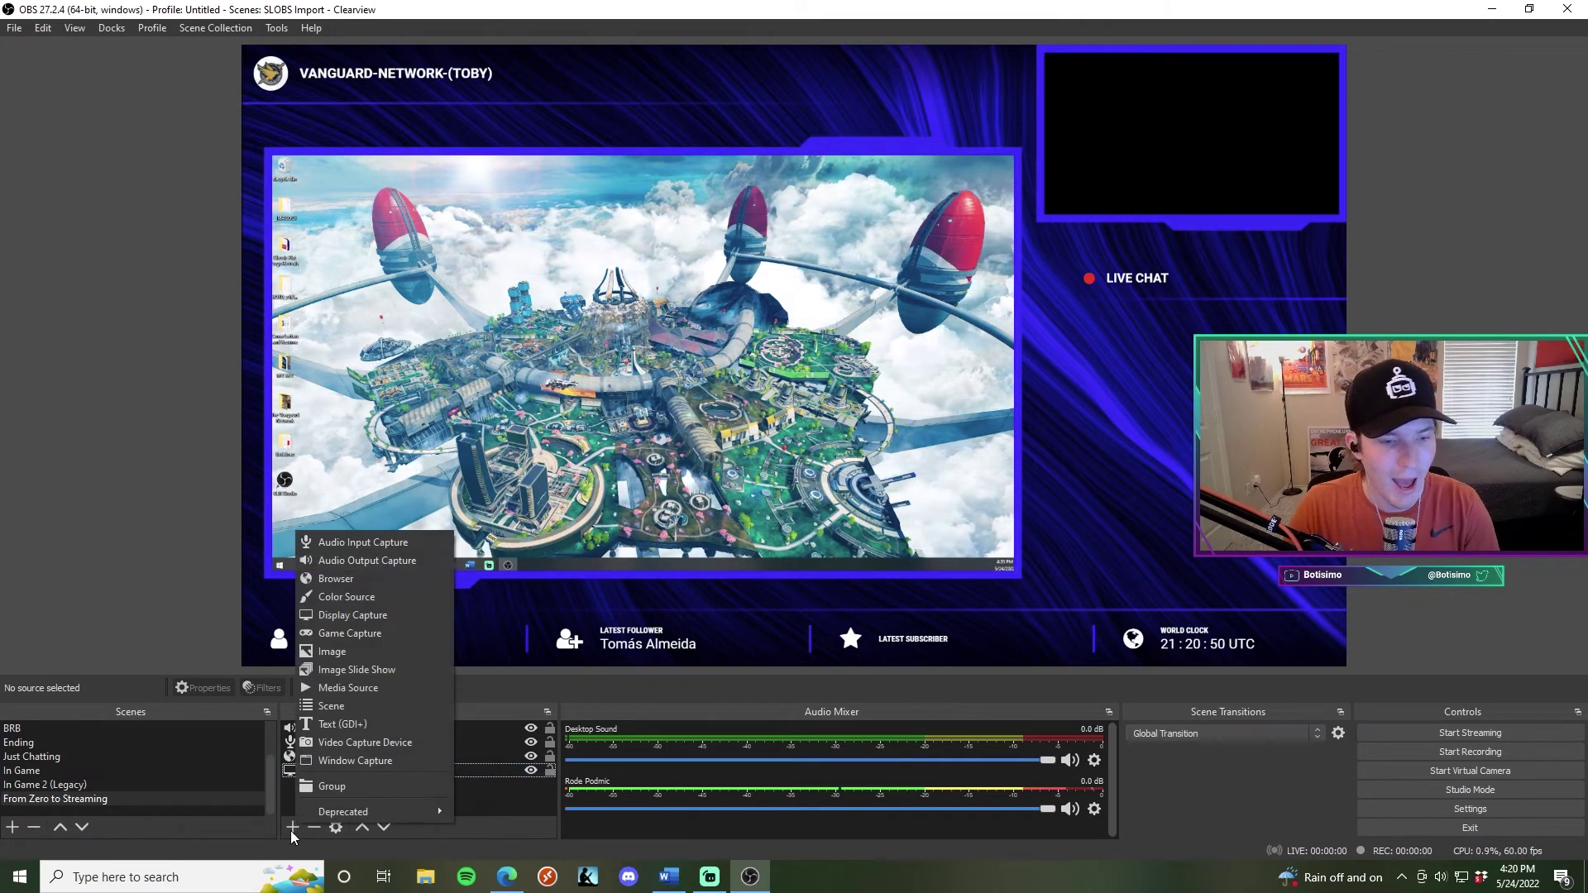
{"action": "left_click", "coordinate": [380, 743]}
{"action": "type", "text": "W"}
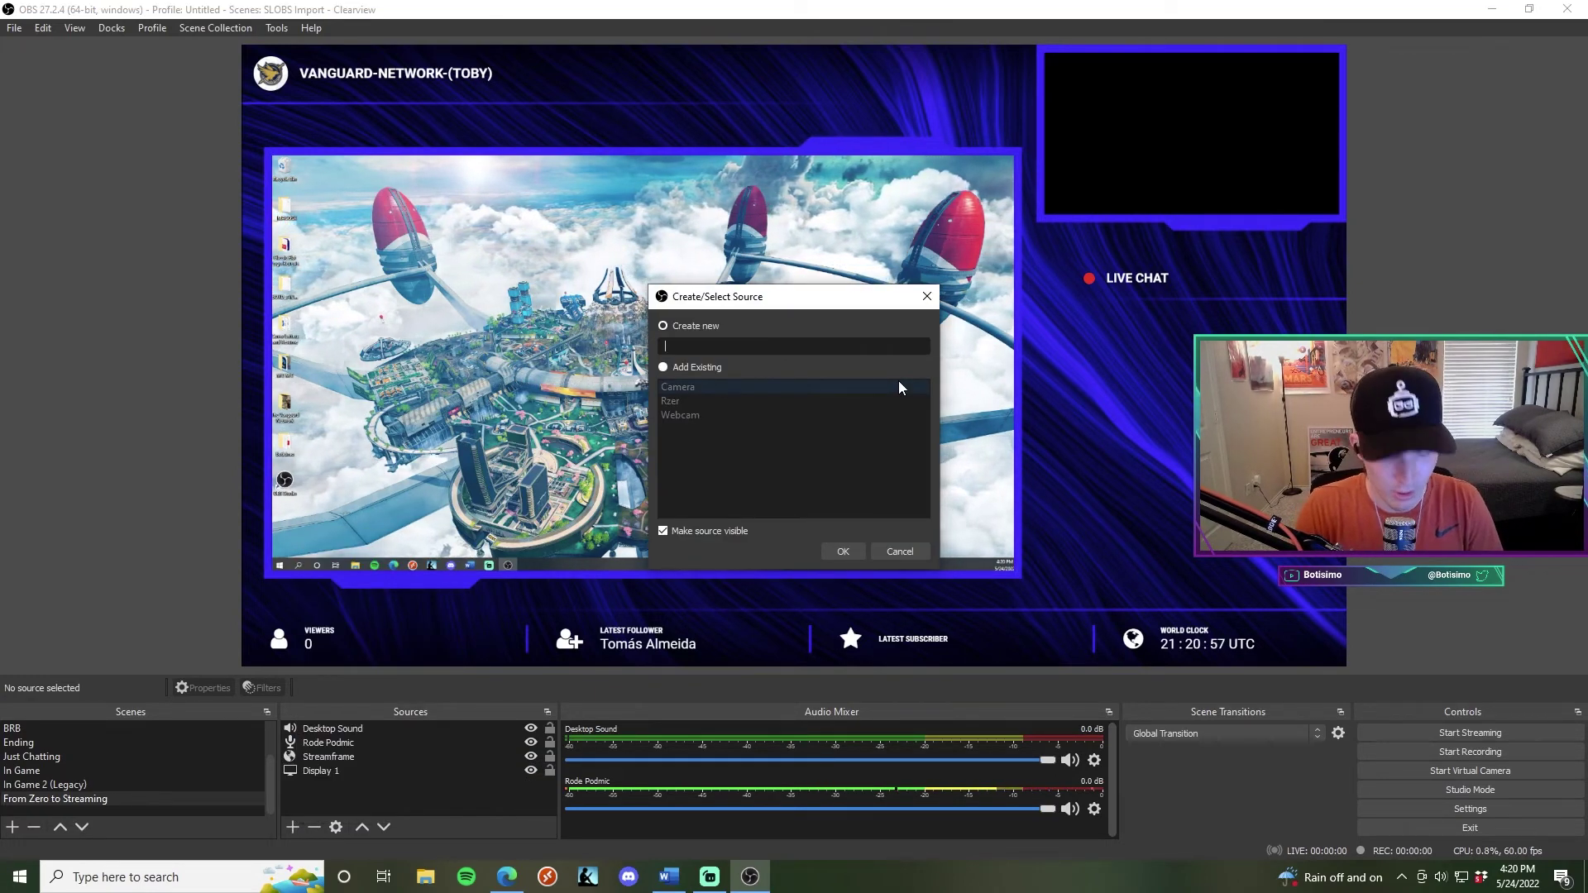
{"action": "key", "text": "BackSpace"}
{"action": "type", "text": "Razer Kiyo"}
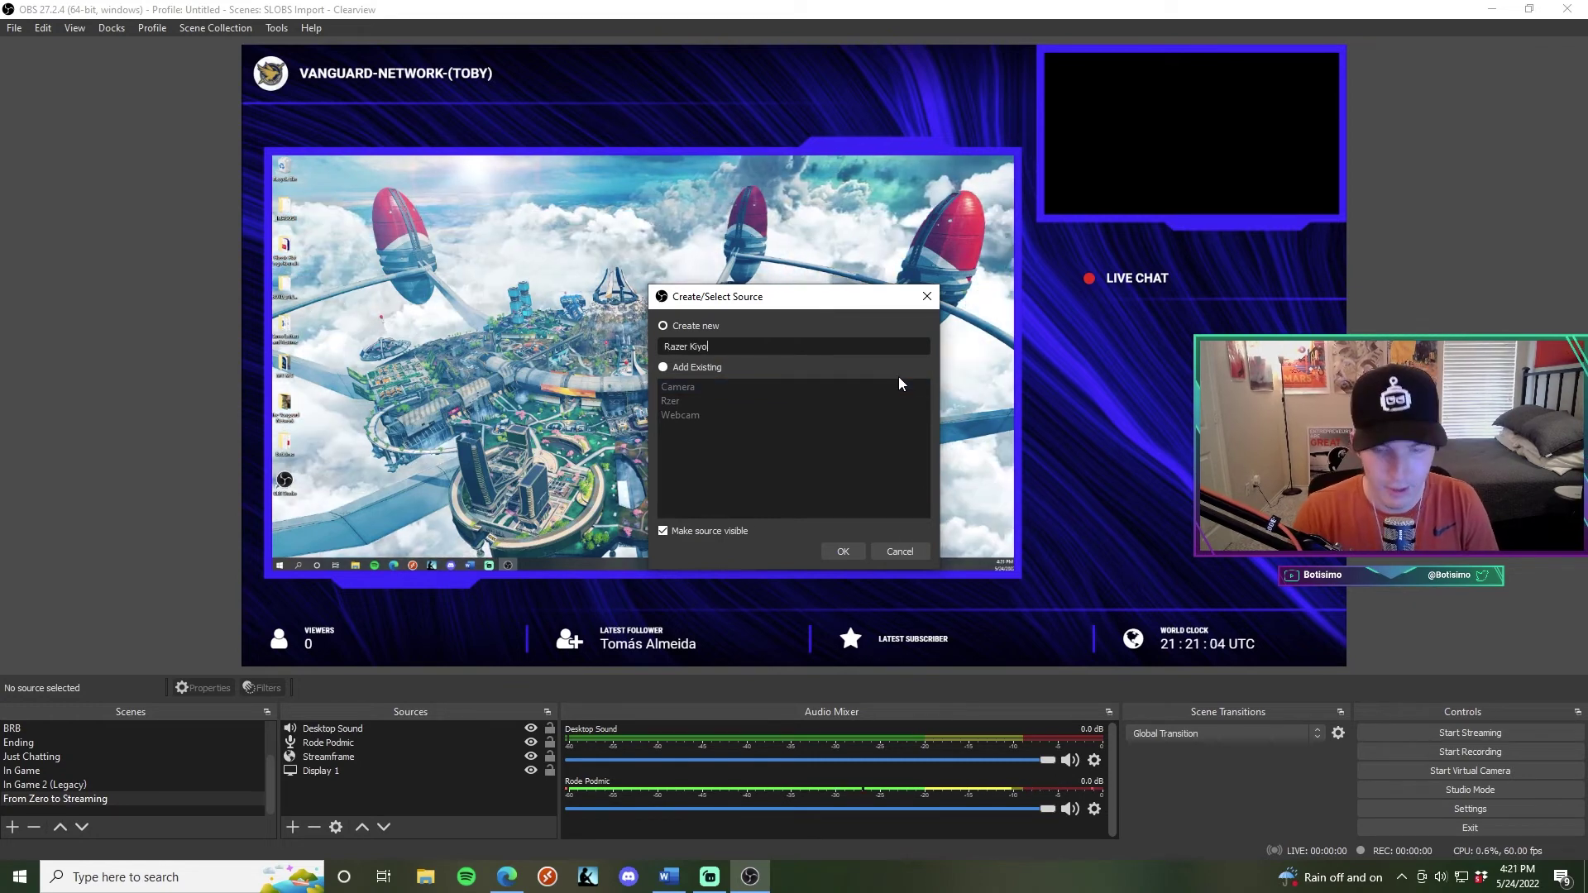
{"action": "left_click", "coordinate": [840, 550]}
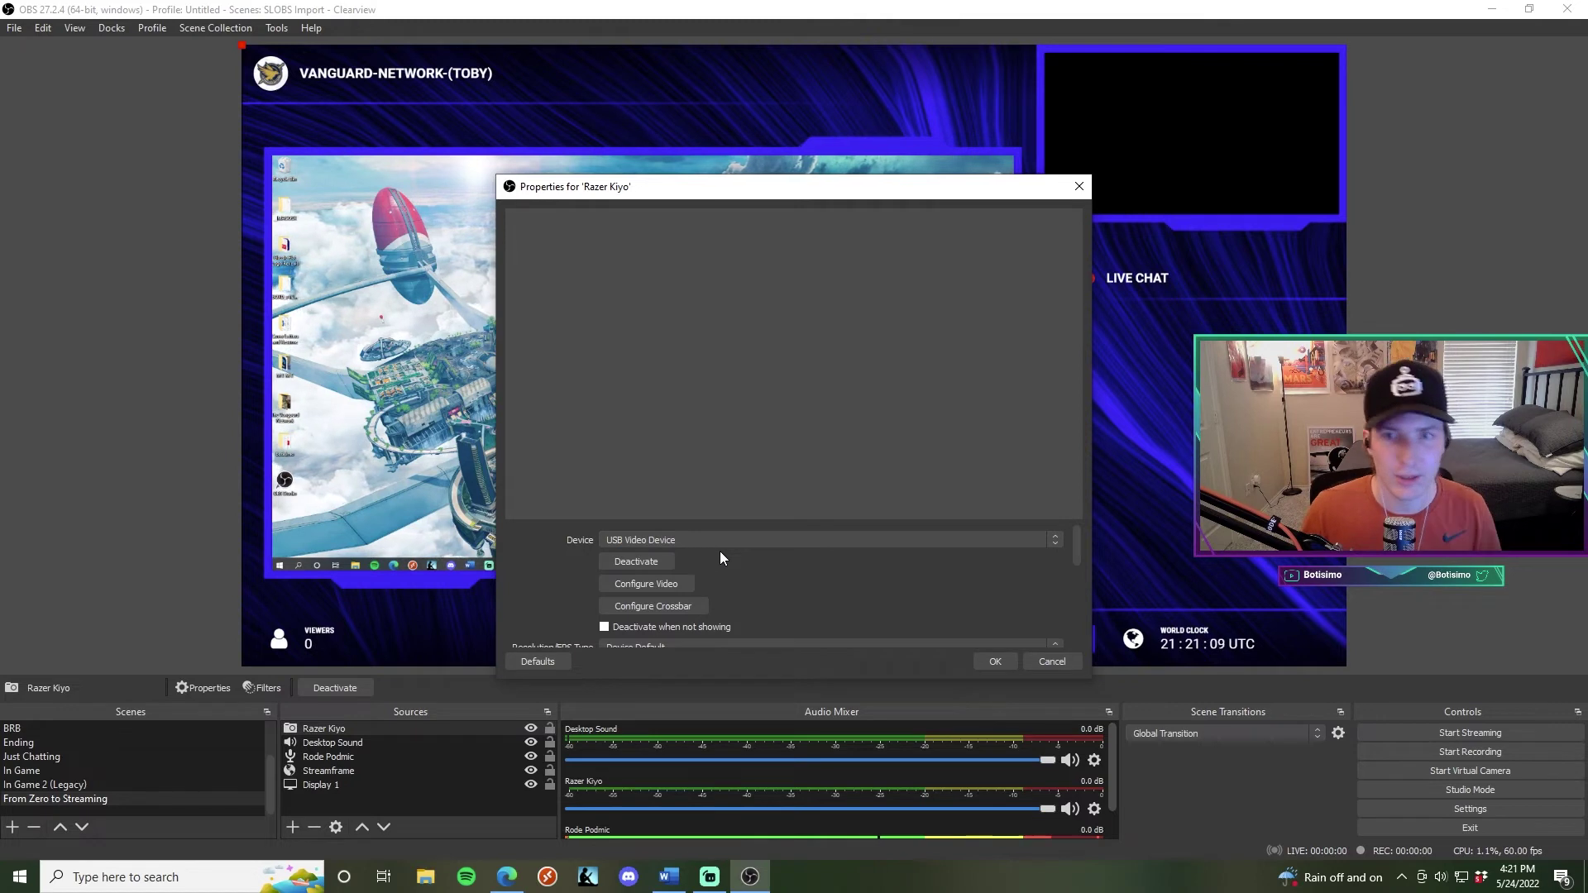
Step: Set the Razer Kiyo source's device to OBS Virtual Camera and place the source directly below Streamframe in the source order
{"action": "left_click", "coordinate": [728, 544]}
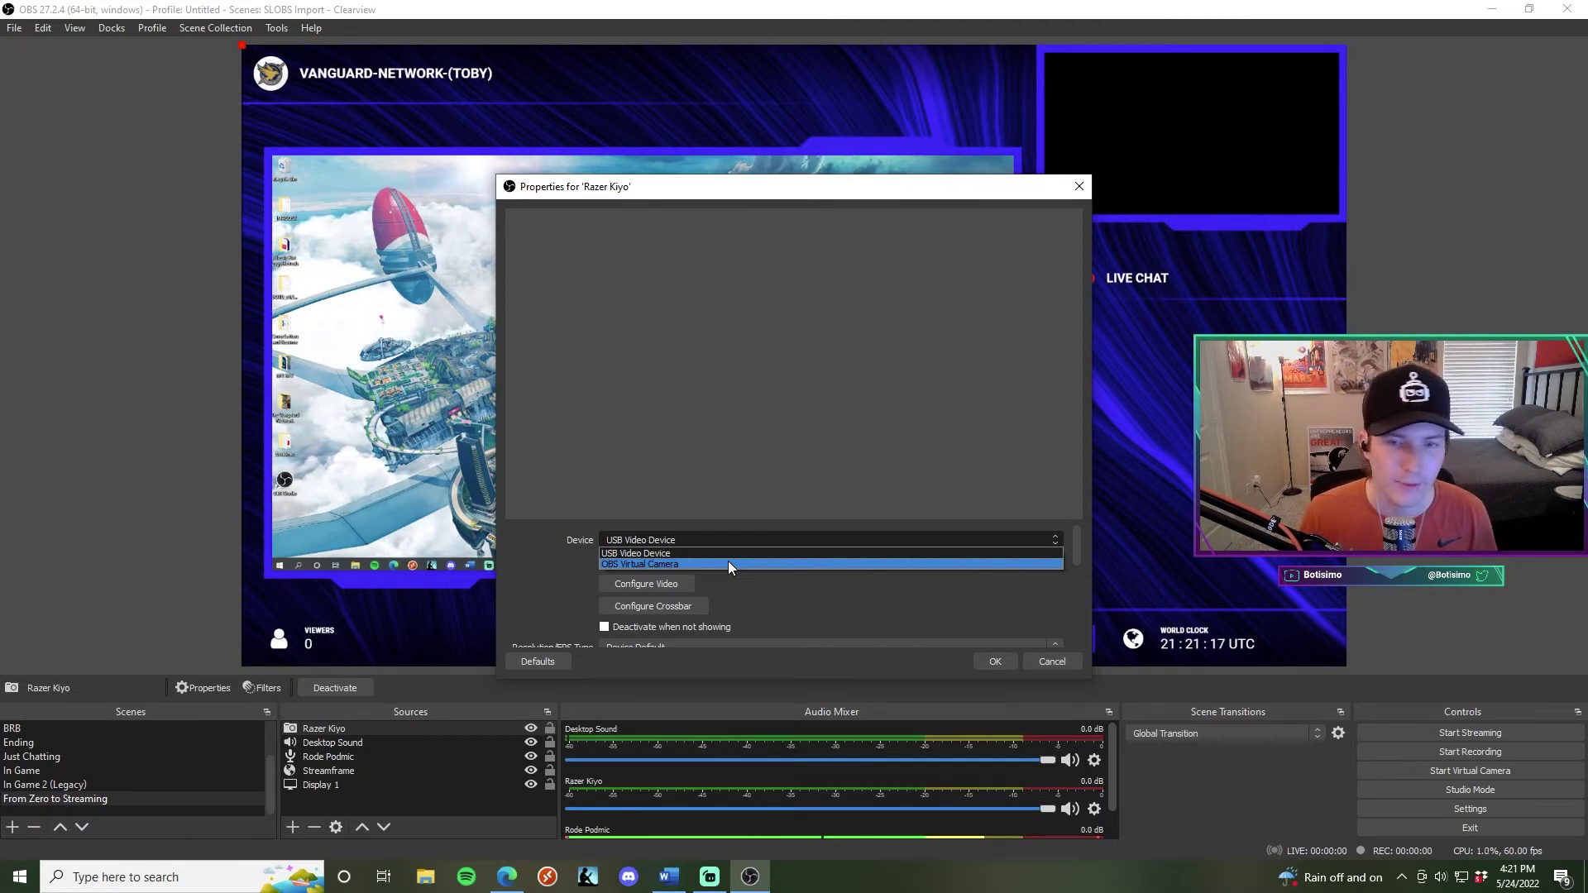
{"action": "left_click", "coordinate": [728, 564]}
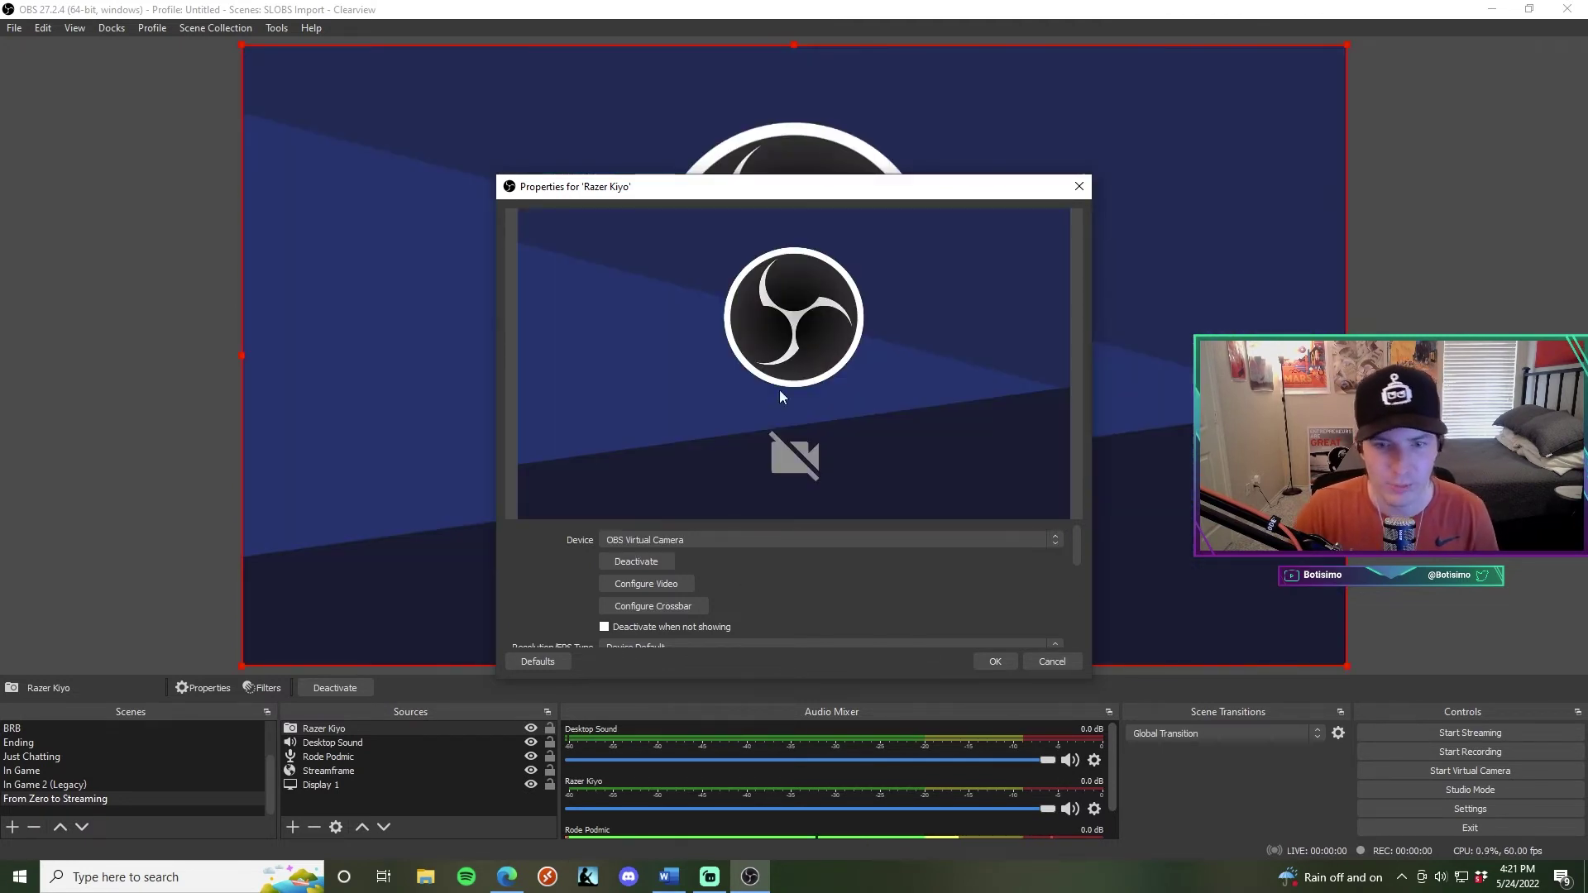
{"action": "scroll", "coordinate": [782, 571], "scroll_direction": "down", "scroll_amount": 1}
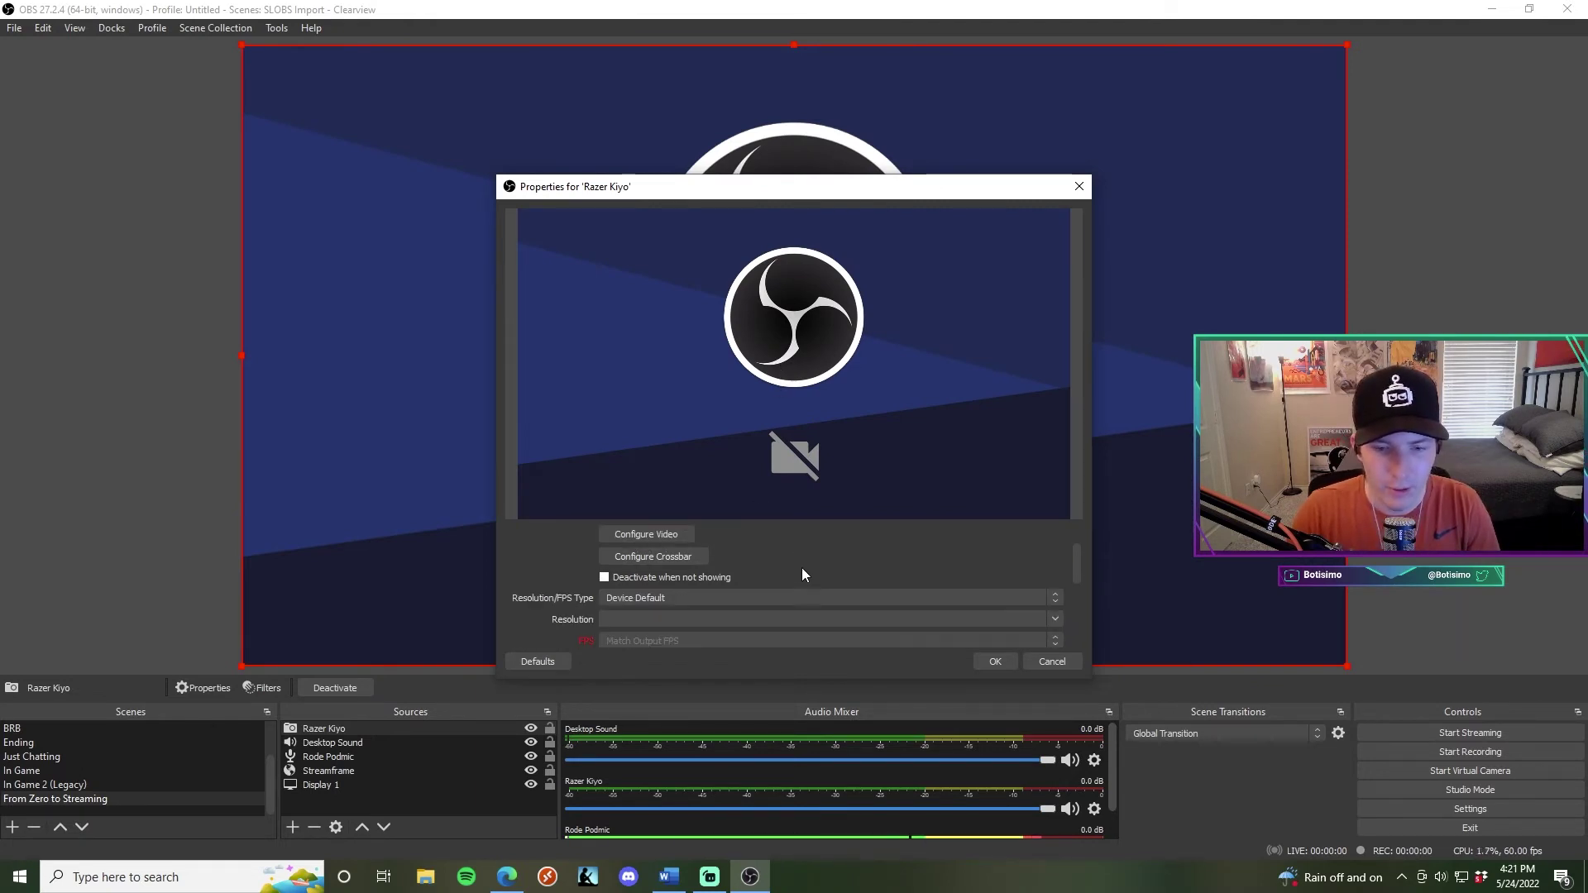
{"action": "scroll", "coordinate": [787, 549], "scroll_direction": "down", "scroll_amount": 1}
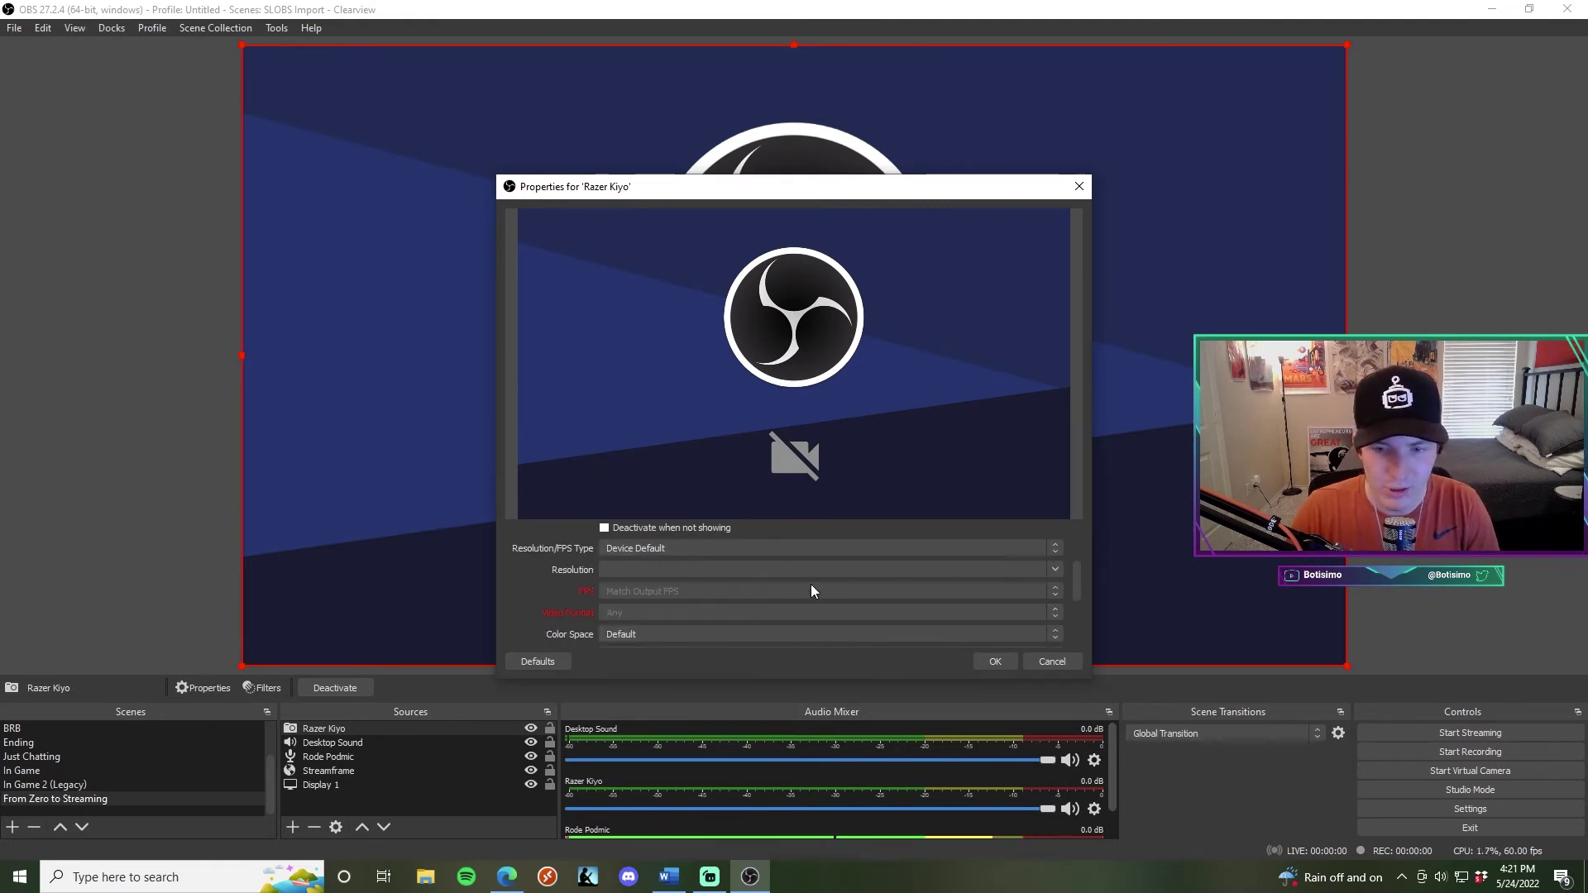
{"action": "scroll", "coordinate": [543, 578], "scroll_direction": "down", "scroll_amount": 3}
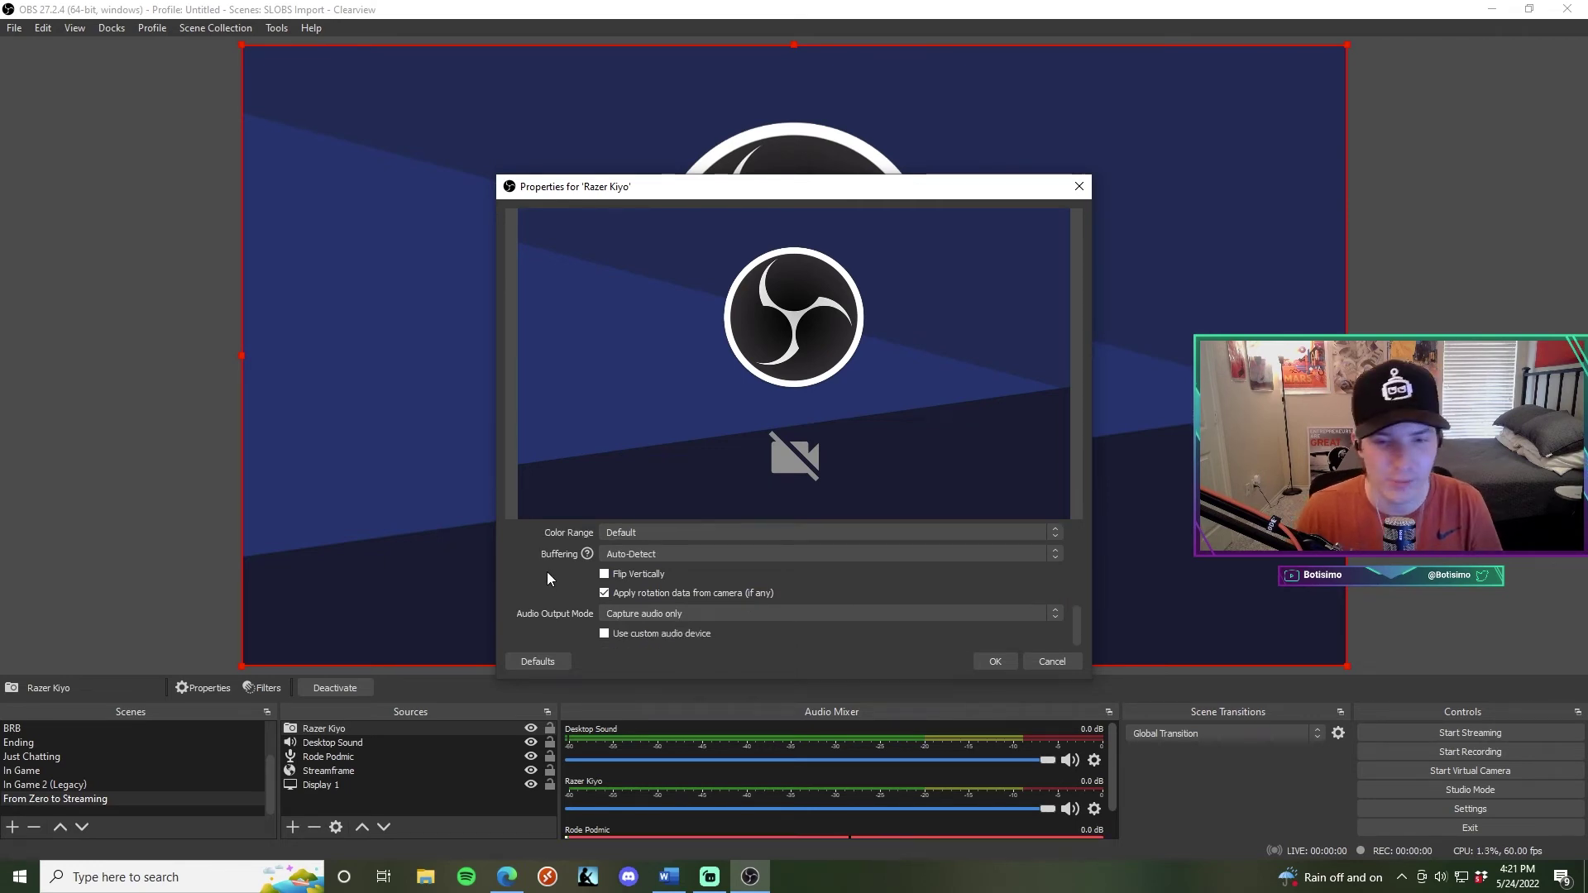
{"action": "left_click", "coordinate": [995, 661]}
{"action": "left_click_drag", "start_coordinate": [380, 728], "coordinate": [375, 776]}
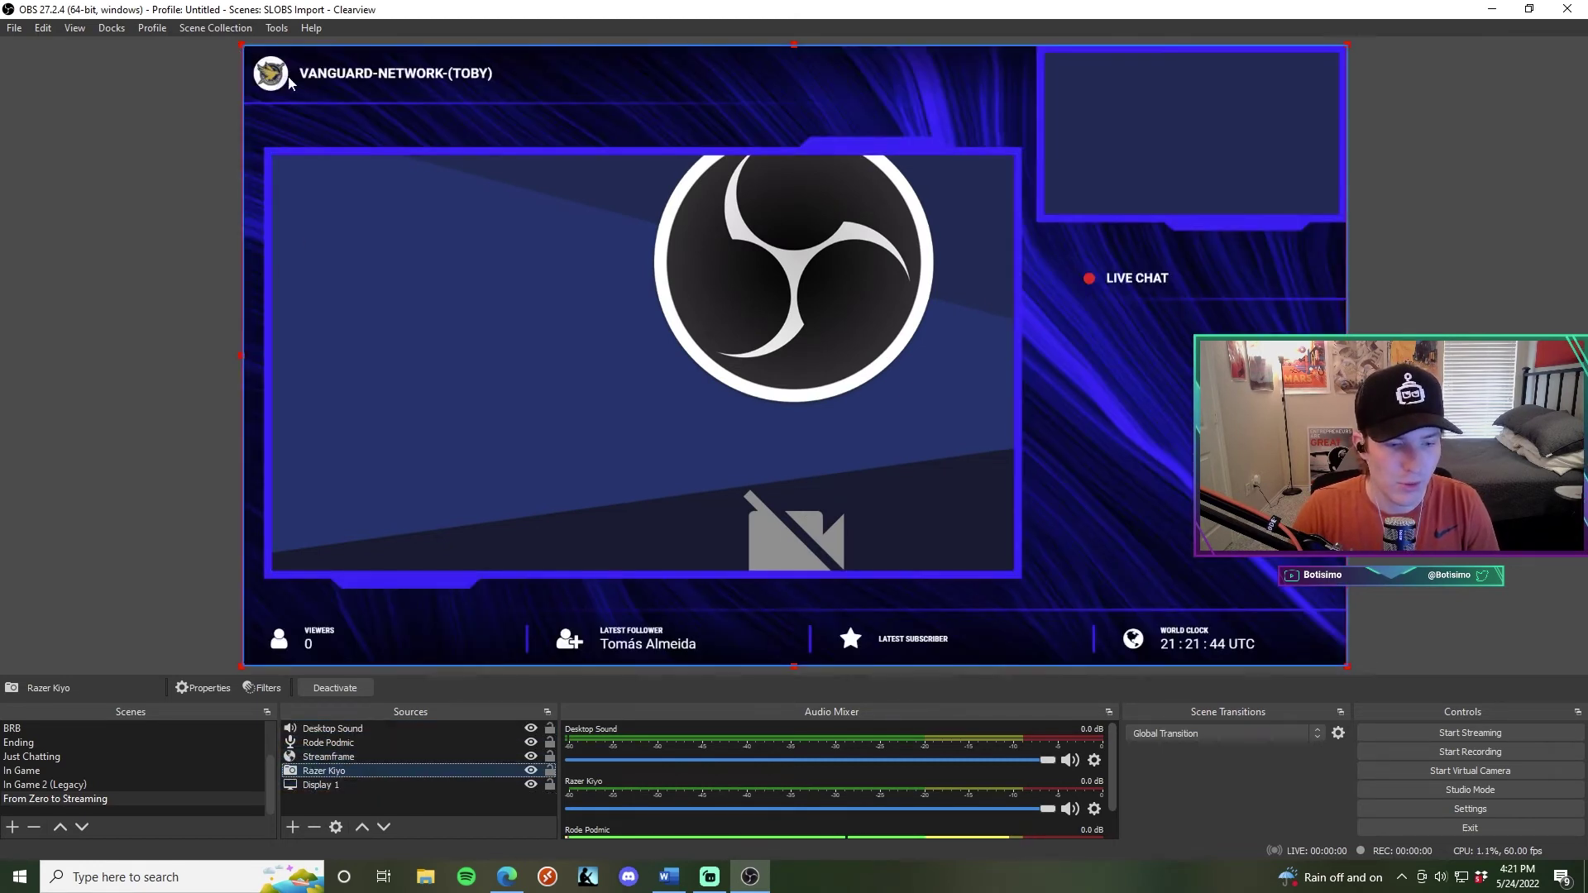
Step: Scale down the Razer Kiyo source and move it to fit inside the small webcam window of the stream frame
{"action": "left_click_drag", "start_coordinate": [241, 43], "coordinate": [709, 312]}
{"action": "left_click_drag", "start_coordinate": [806, 399], "coordinate": [1000, 129]}
{"action": "left_click", "coordinate": [1452, 269]}
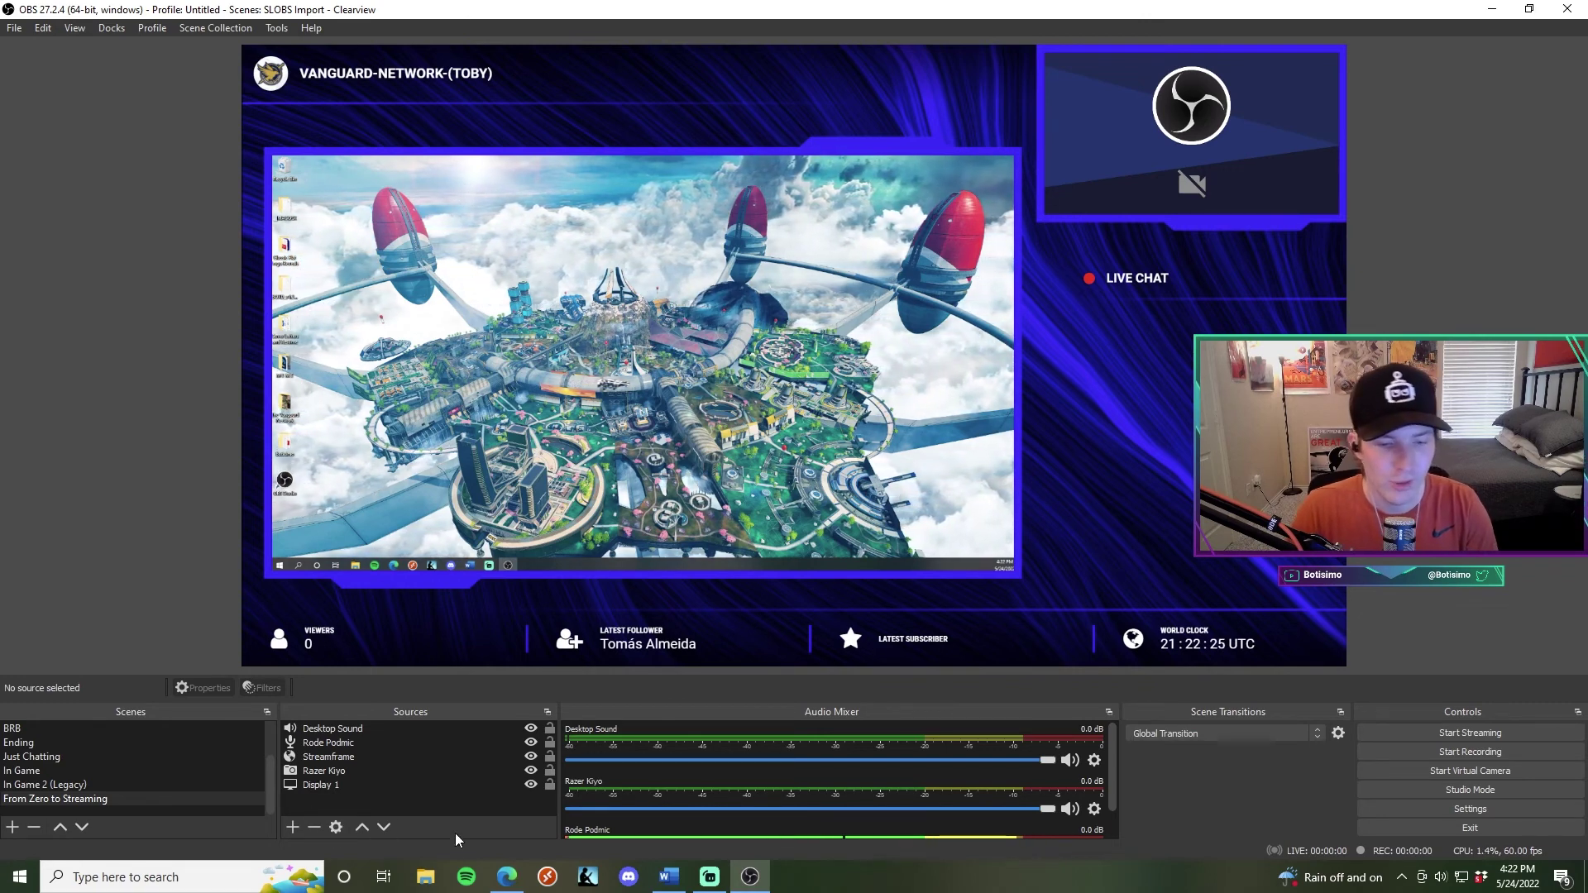
Step: Switch to Botisimo in the browser, open the account's Connections page and start adding a Twitch connection
{"action": "left_click", "coordinate": [506, 877]}
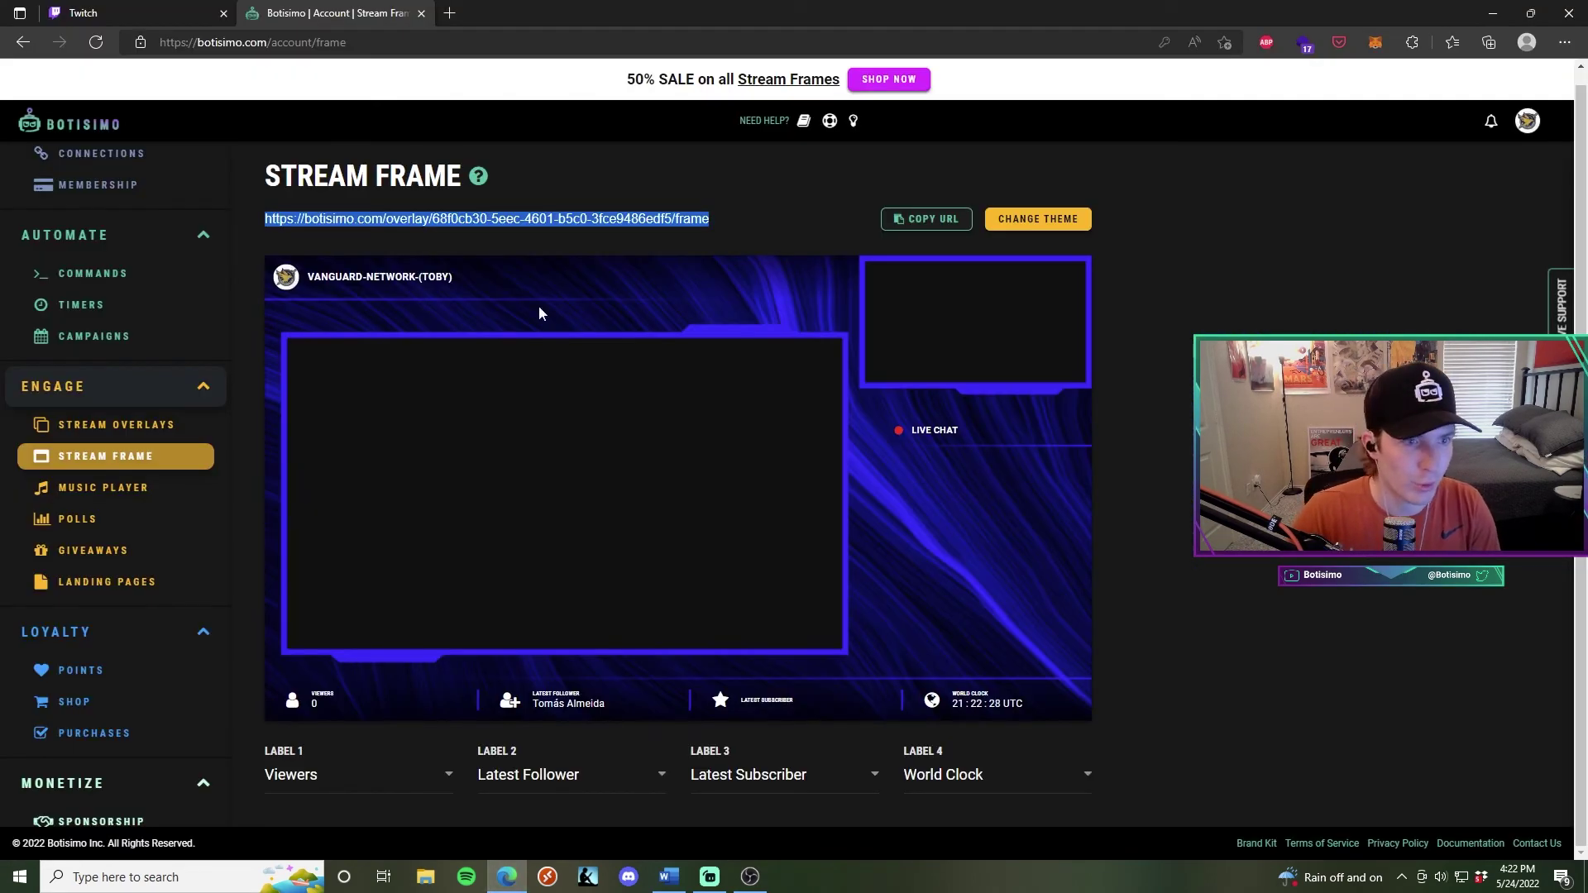
{"action": "scroll", "coordinate": [124, 596], "scroll_direction": "up", "scroll_amount": 5}
{"action": "left_click", "coordinate": [103, 451]}
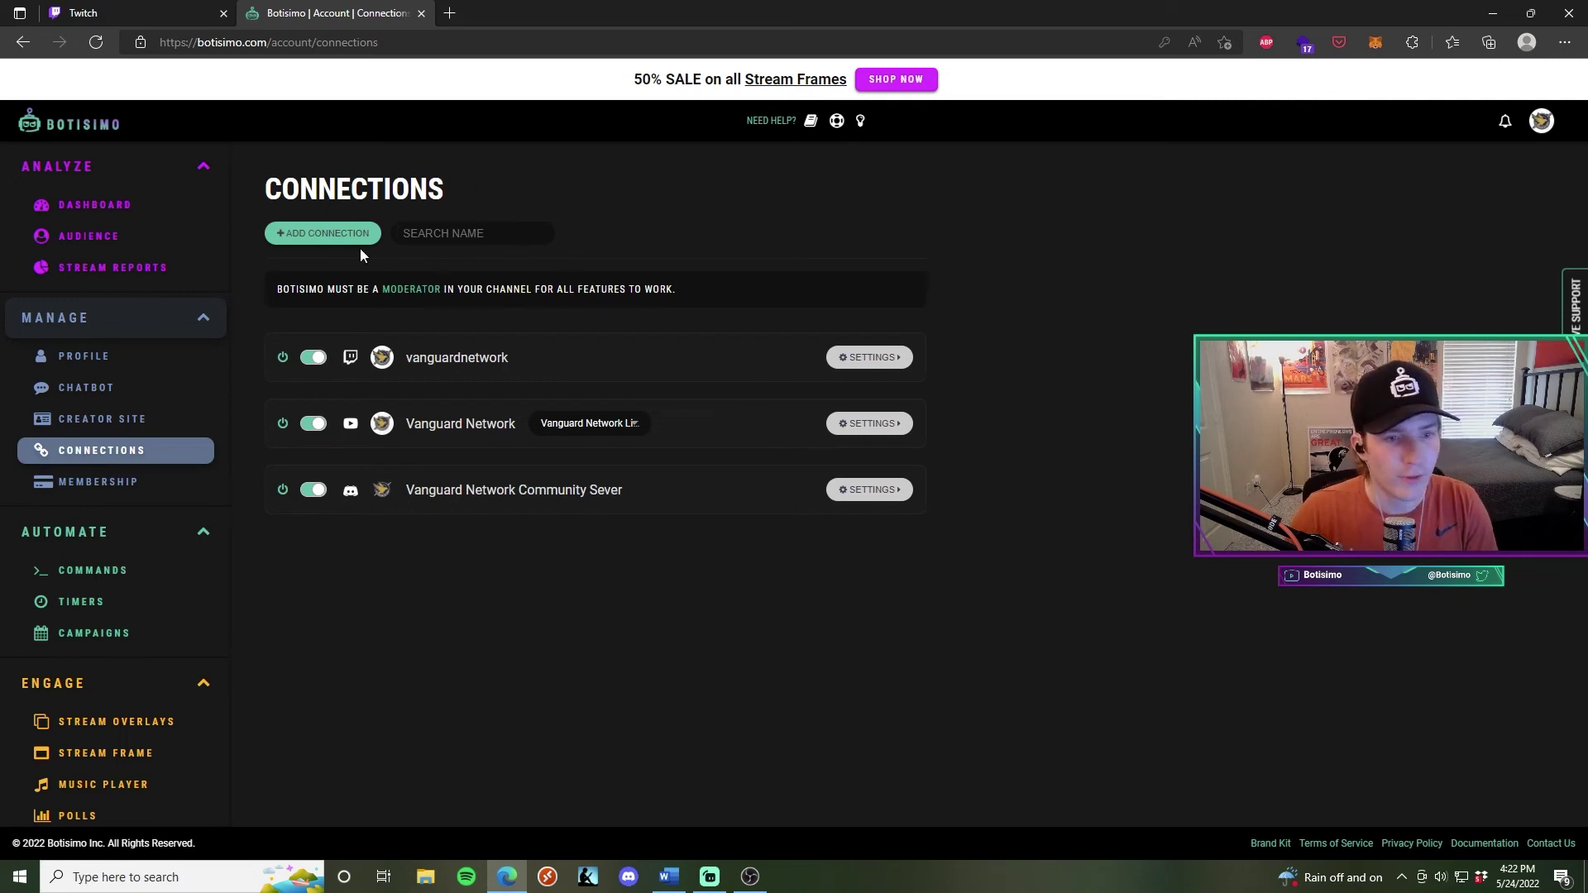
{"action": "left_click", "coordinate": [331, 238]}
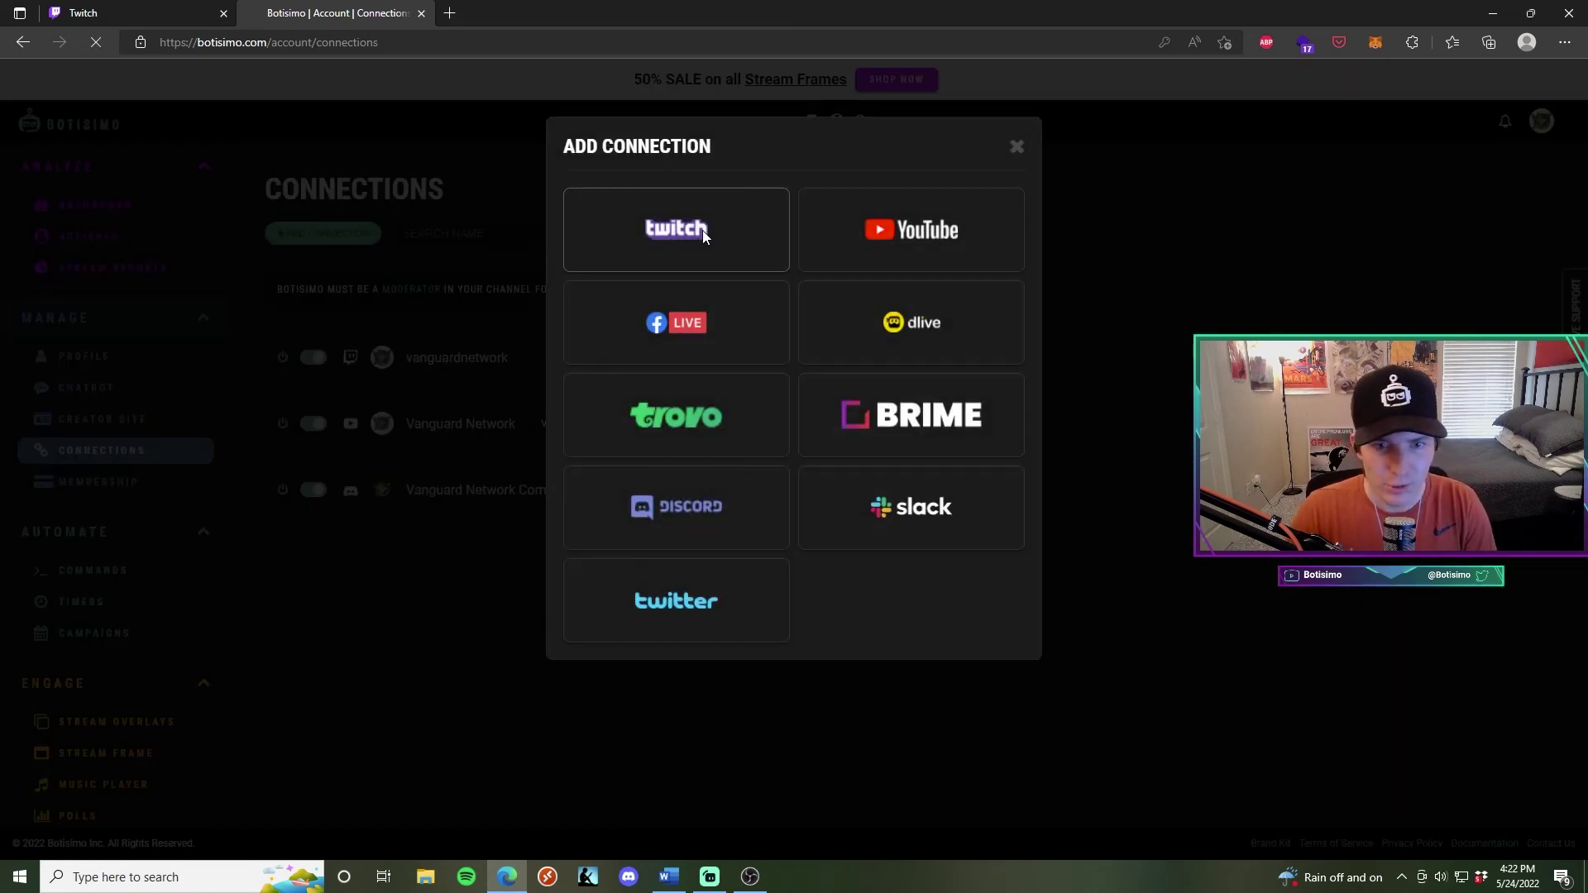
{"action": "left_click", "coordinate": [703, 230]}
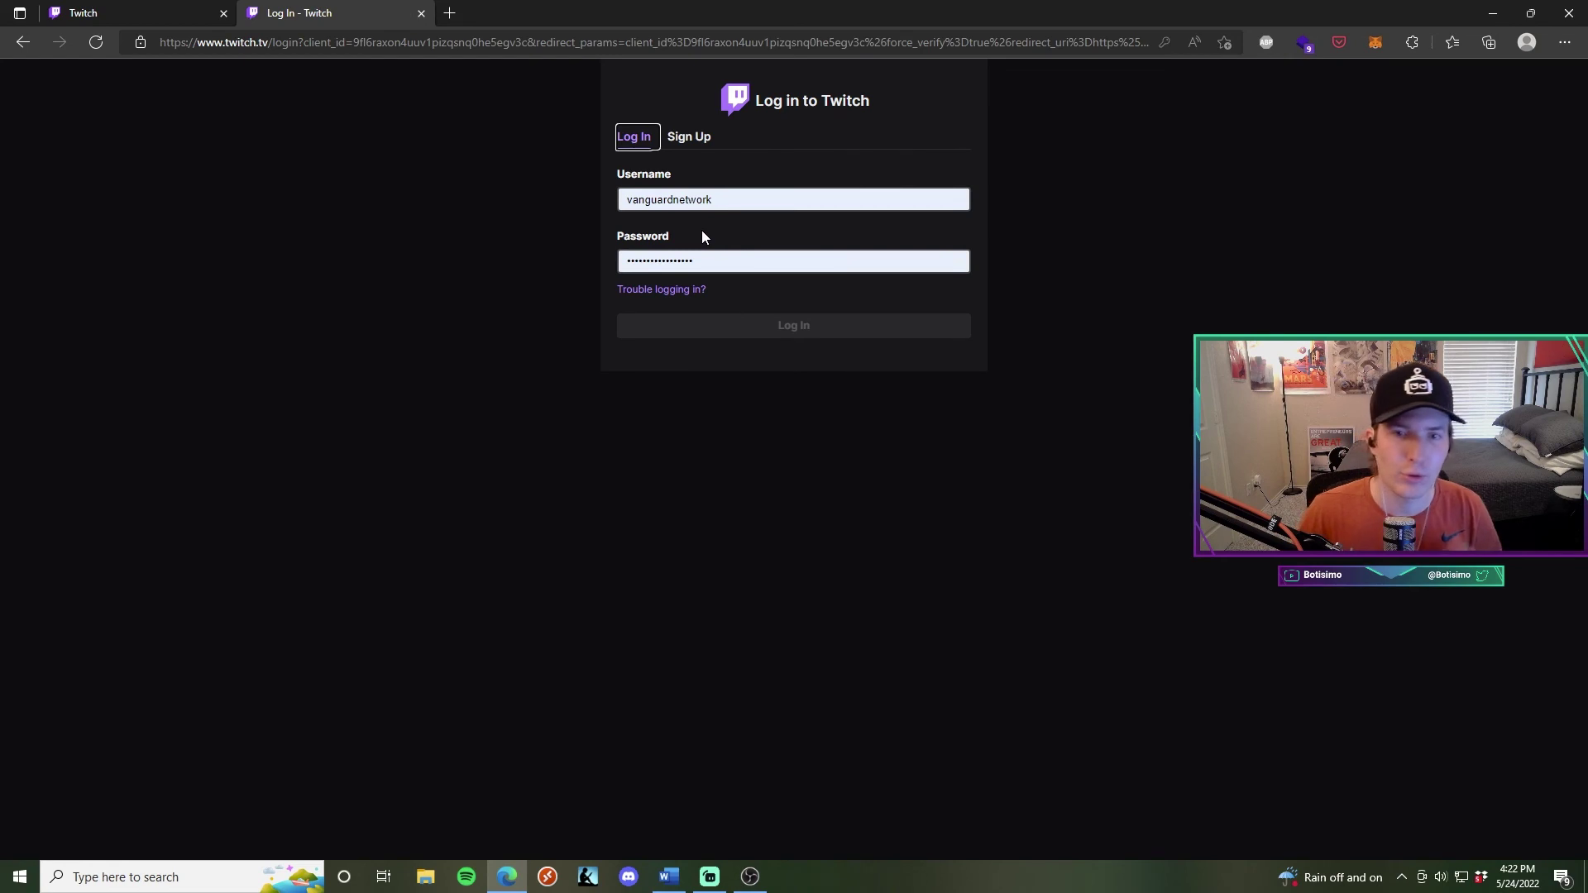
Step: Log in to Twitch with the saved account password and authorize Botisimo to access the account
{"action": "left_click", "coordinate": [725, 263]}
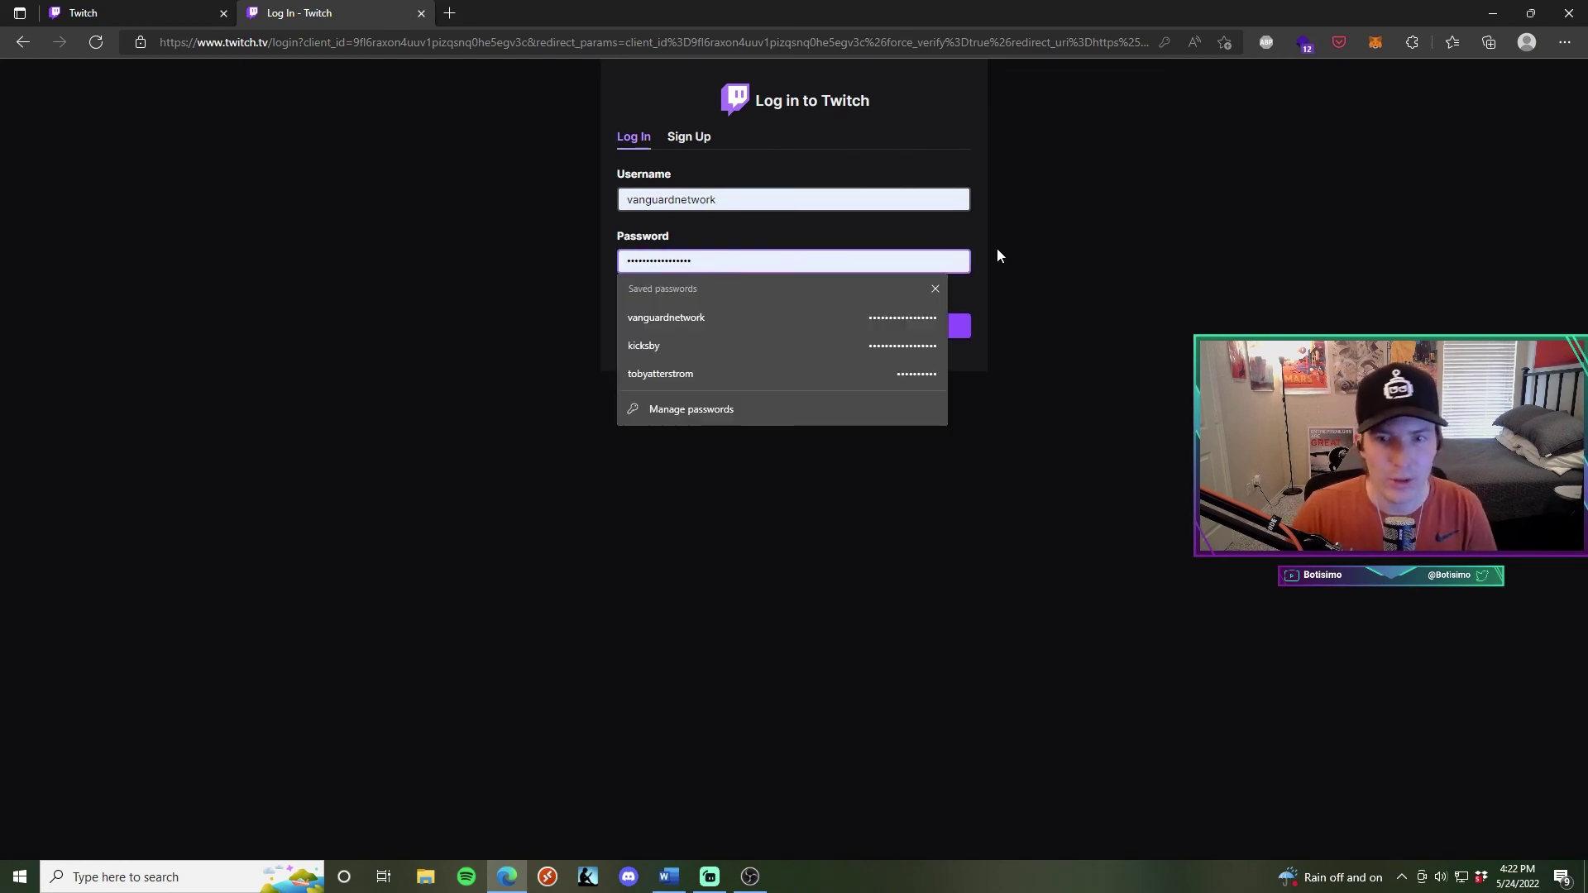
{"action": "left_click", "coordinate": [885, 320]}
{"action": "left_click", "coordinate": [887, 326]}
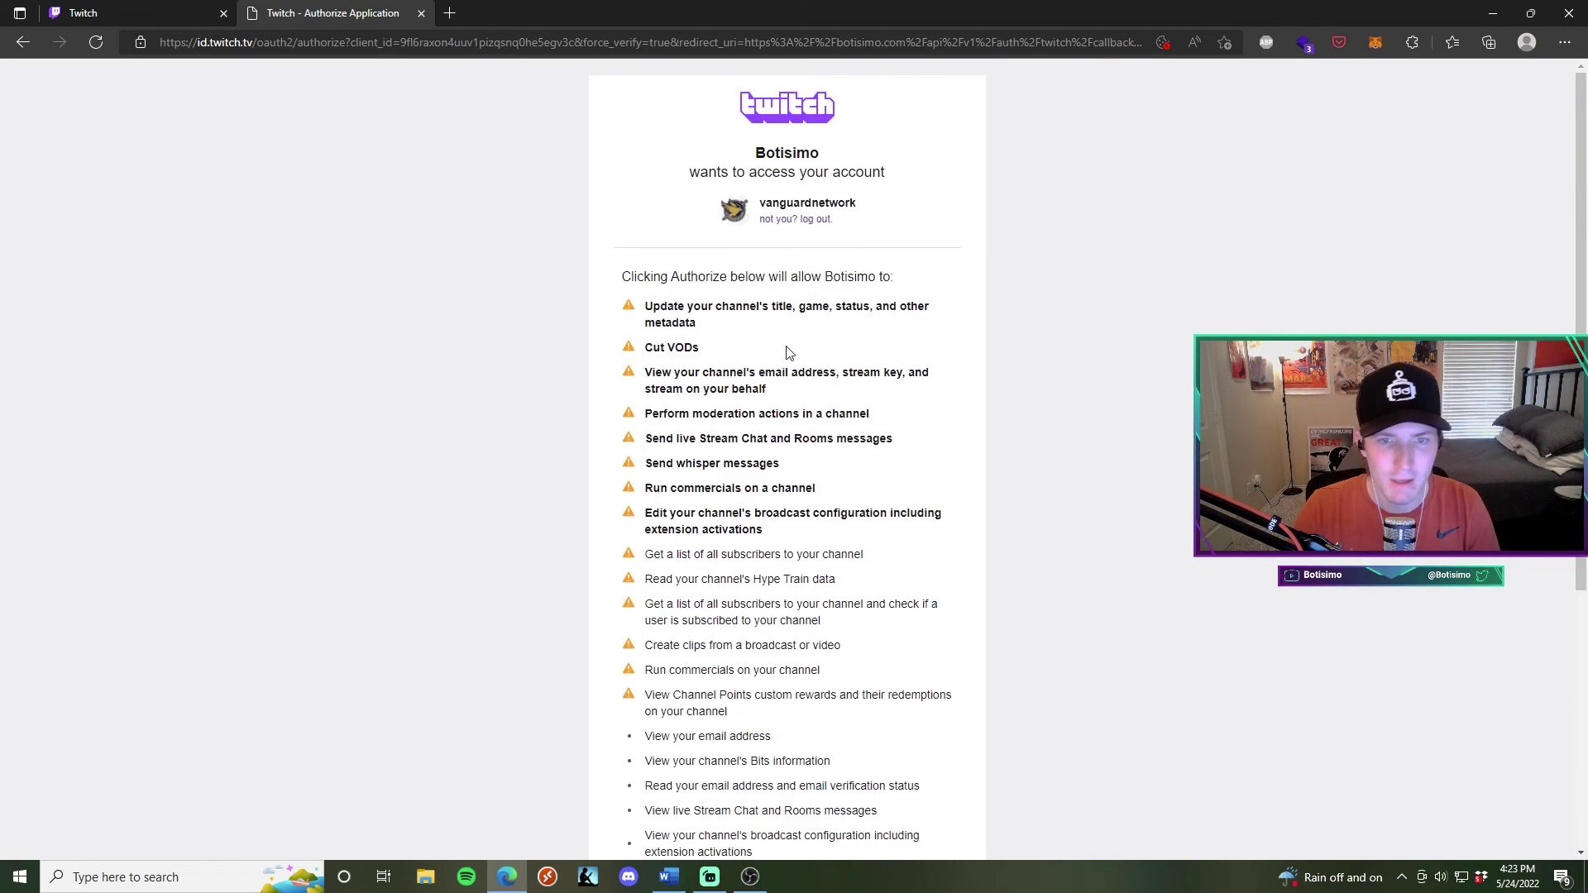
{"action": "scroll", "coordinate": [758, 797], "scroll_direction": "down", "scroll_amount": 5}
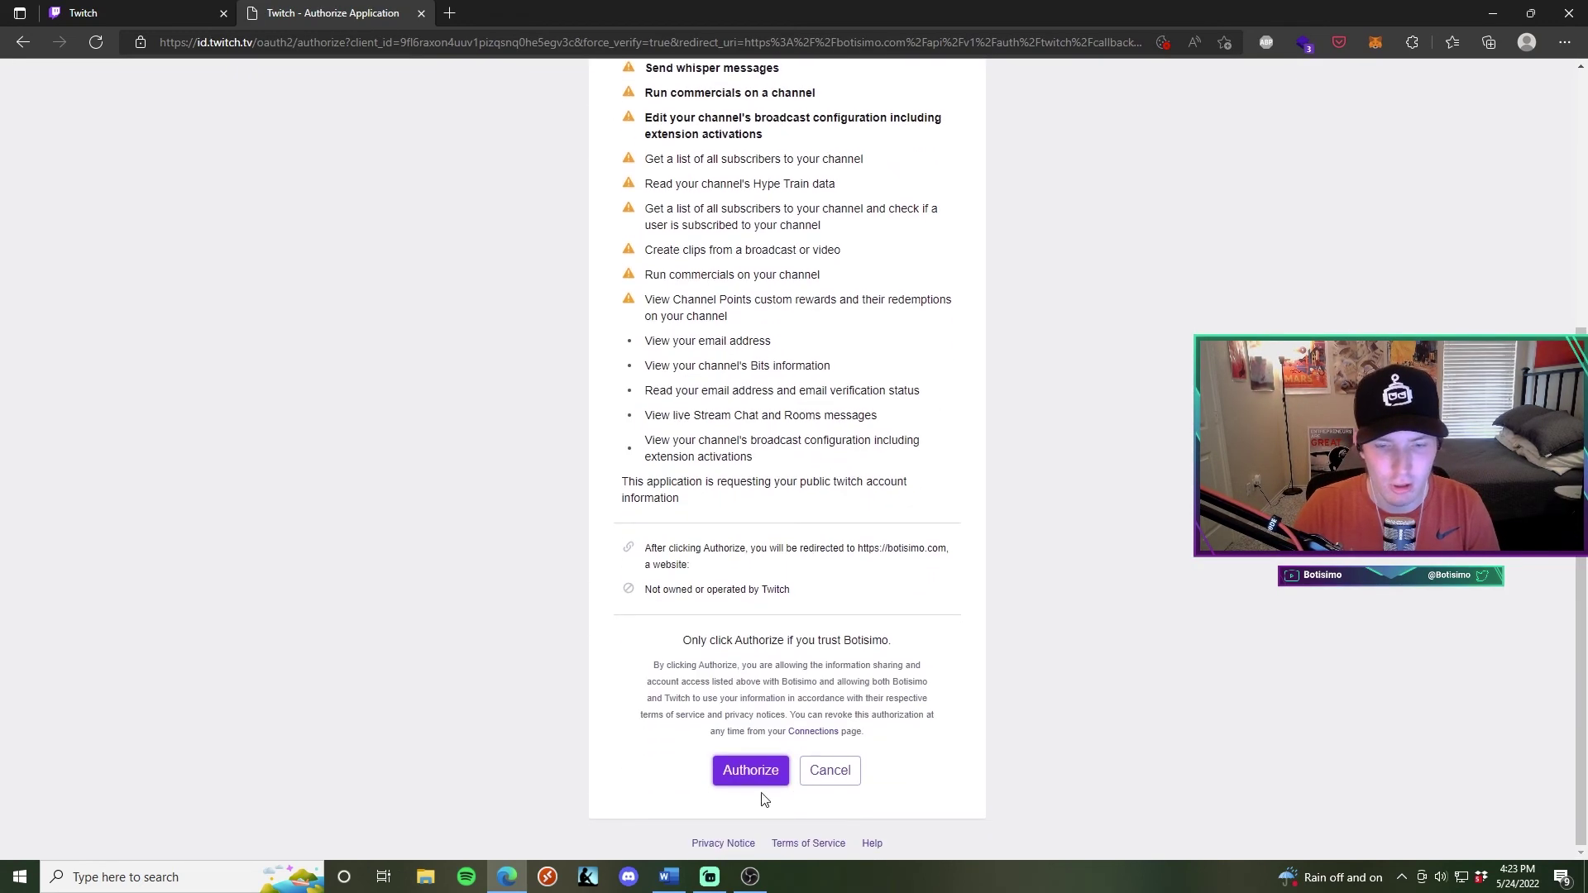
{"action": "left_click", "coordinate": [748, 768]}
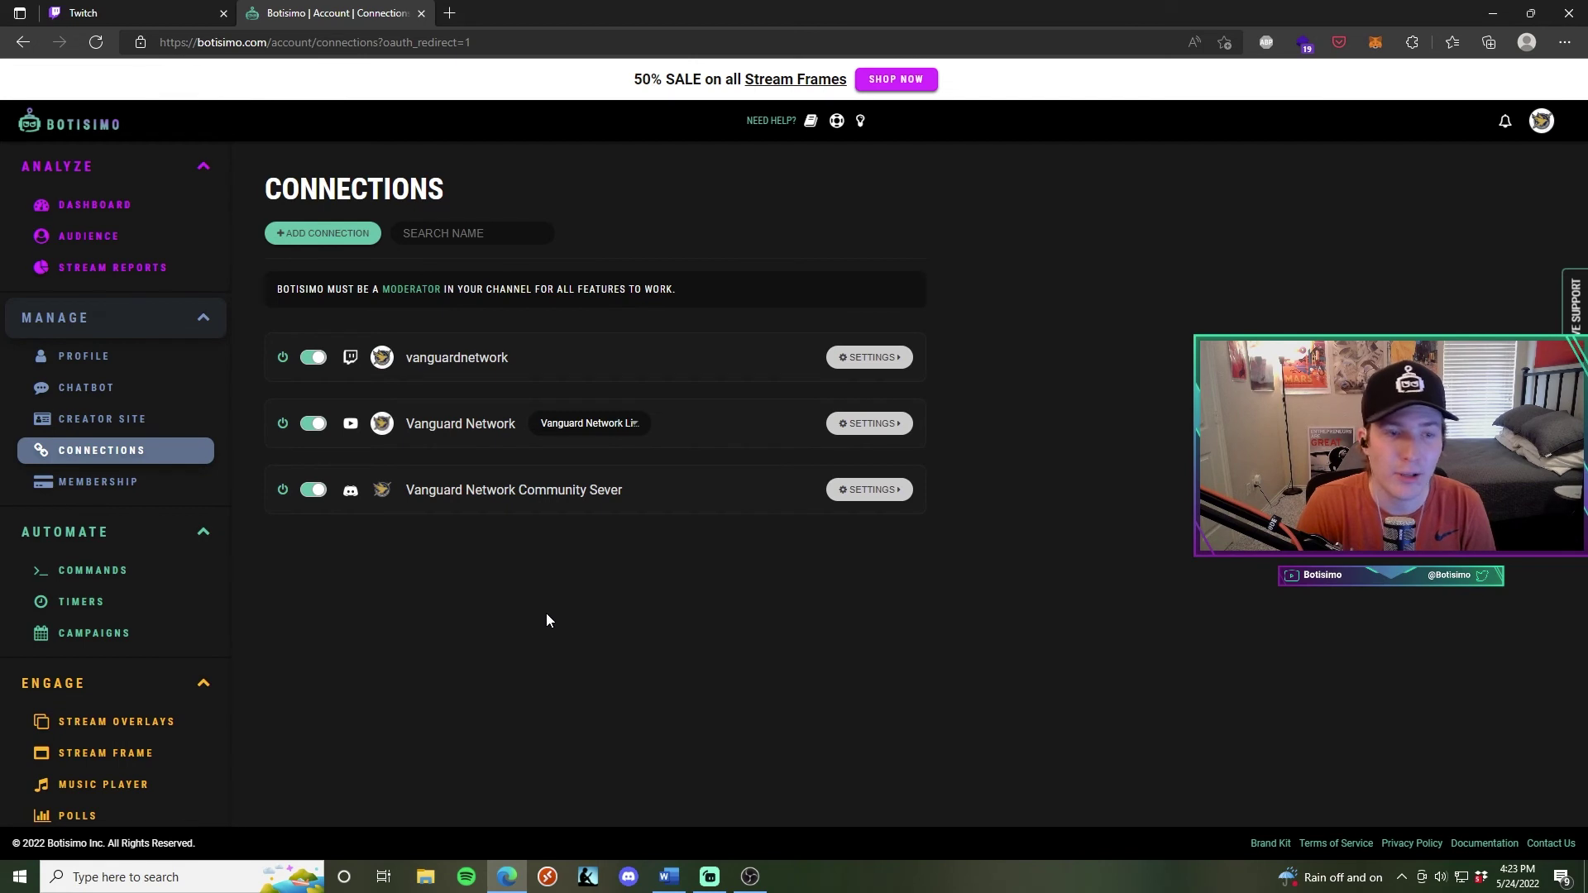
{"action": "mouse_move", "coordinate": [710, 875]}
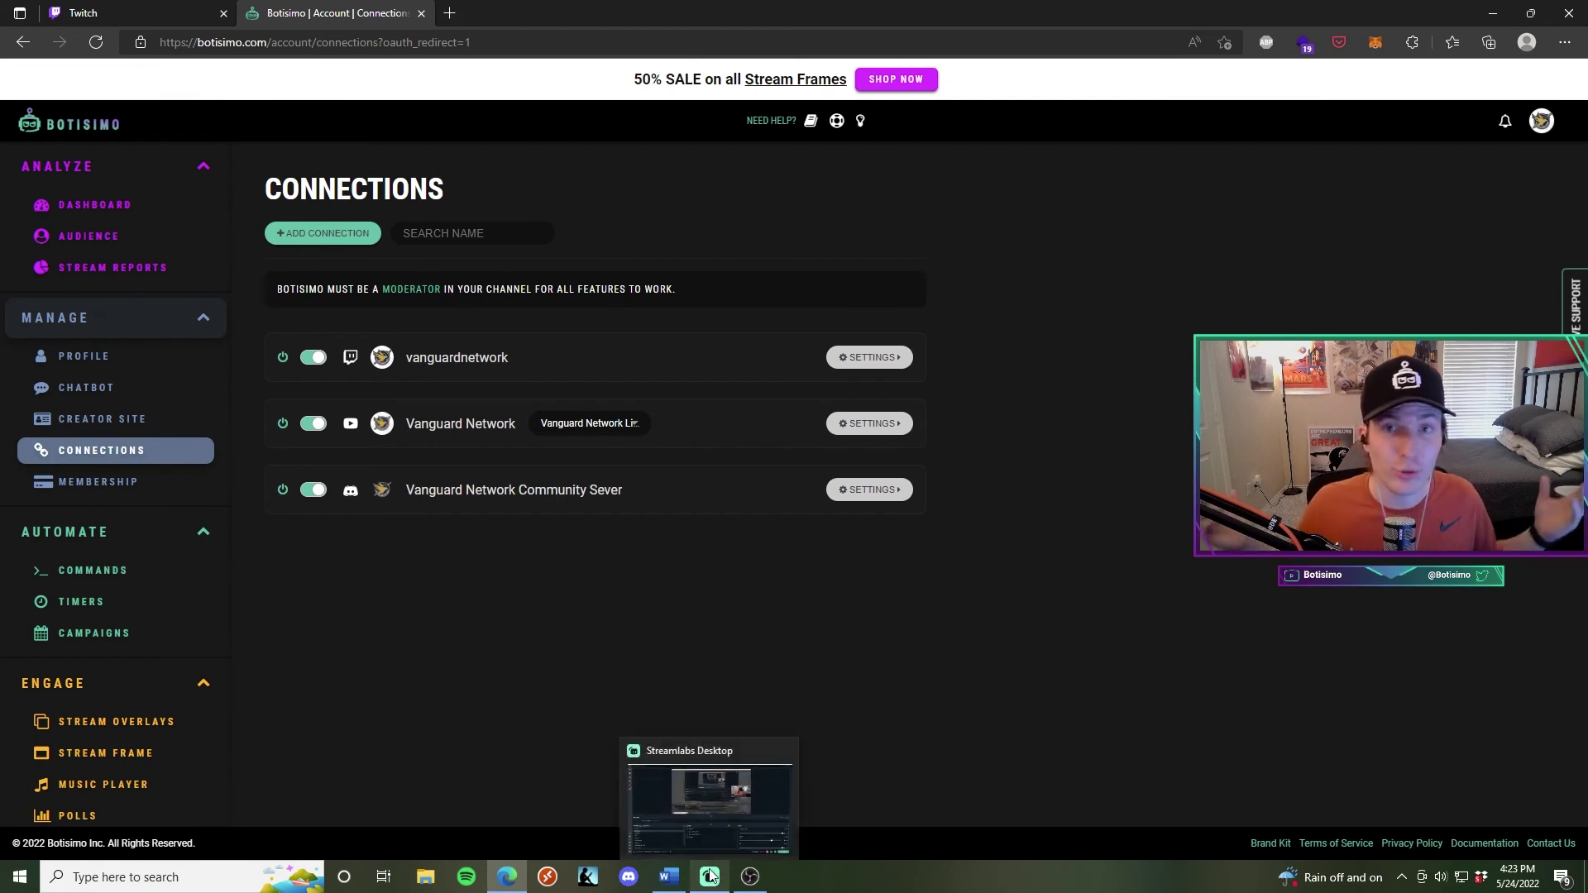